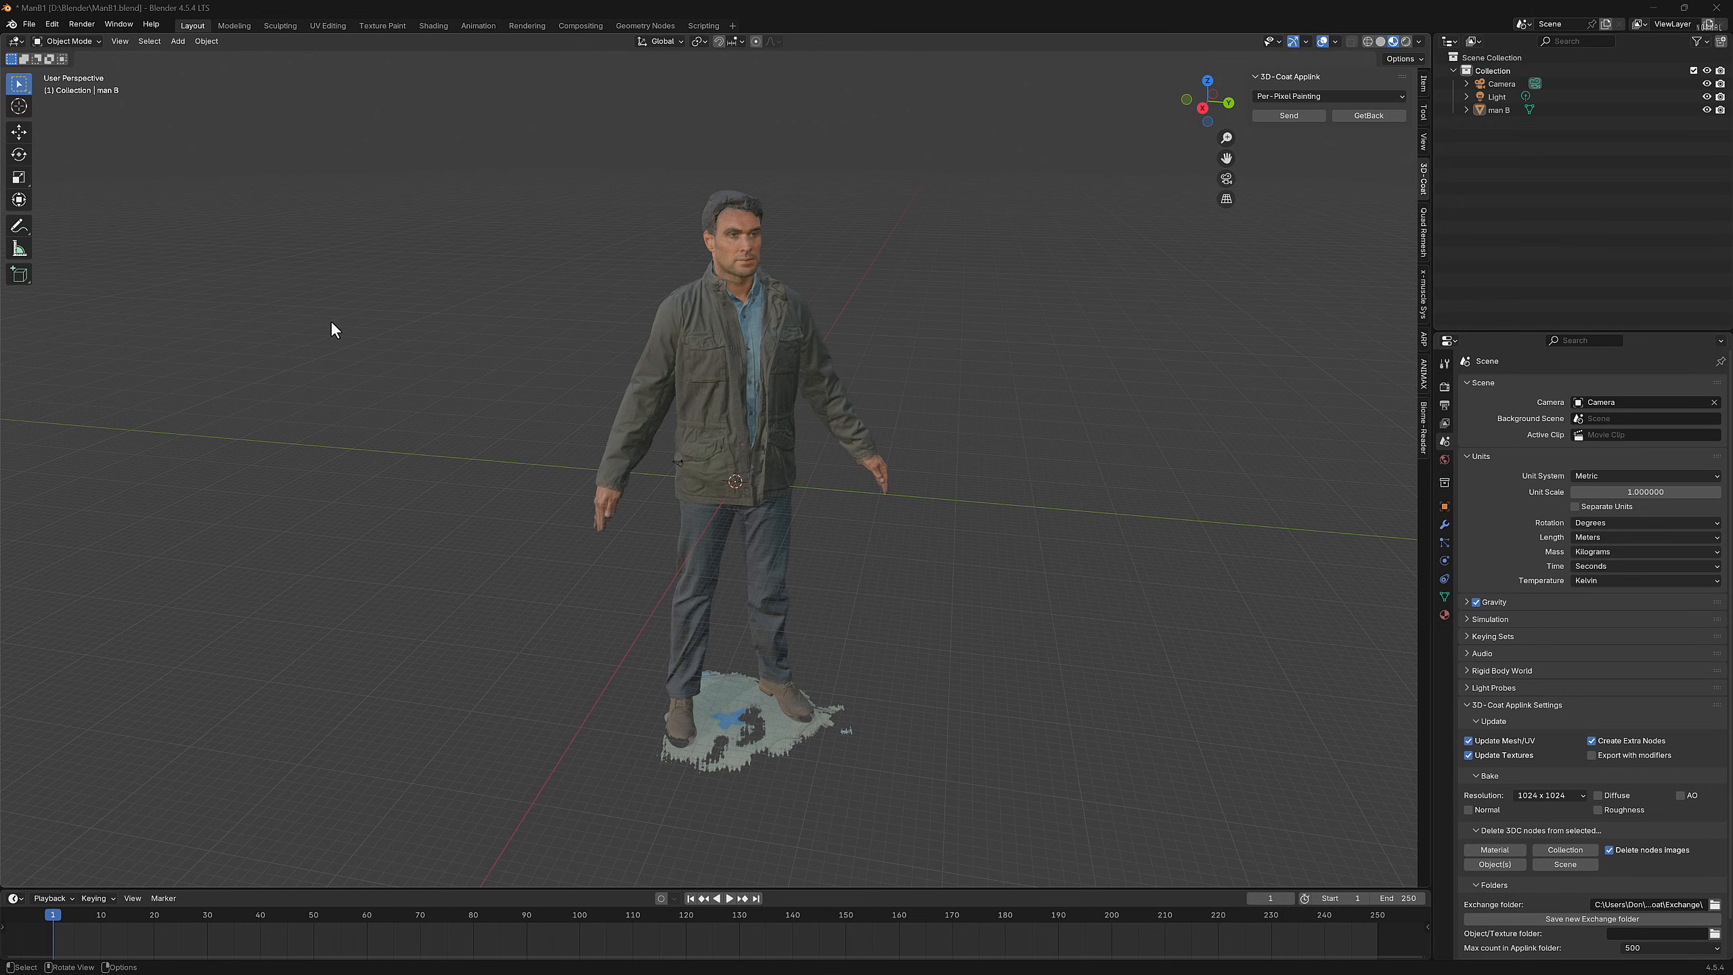
- Check in the add-on preferences that the 3D-Coat Applink is enabled and review its details and the preference saving options
{"action": "left_click", "coordinate": [55, 25]}
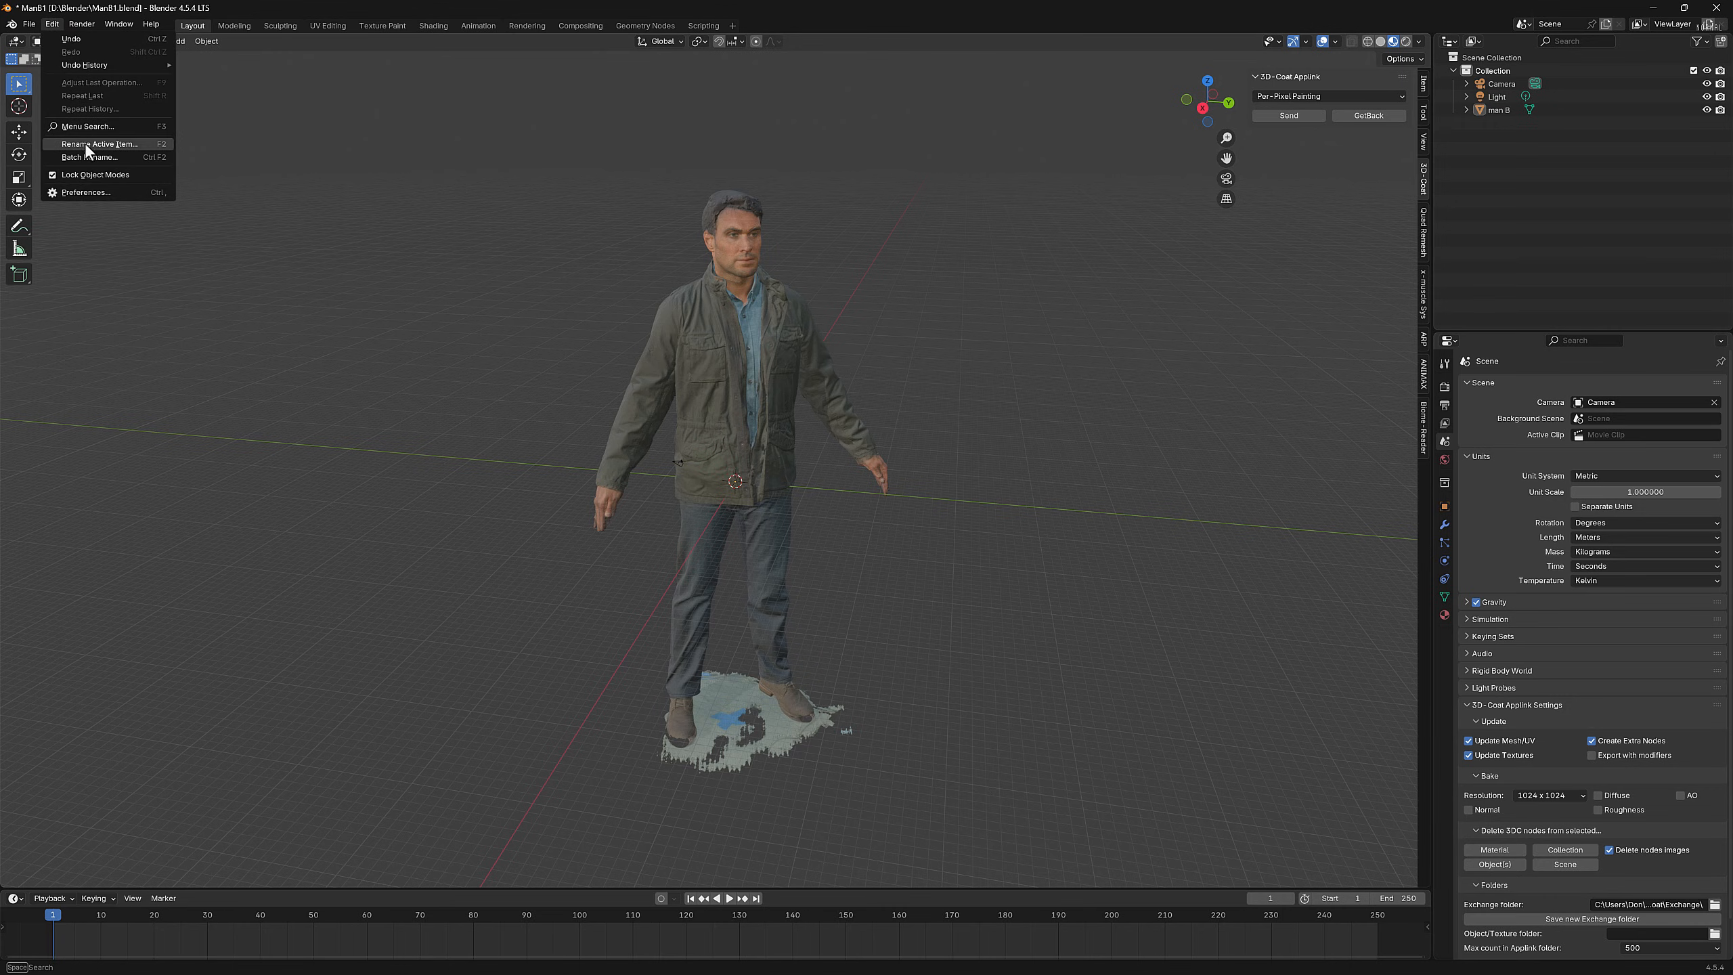
{"action": "left_click", "coordinate": [94, 190]}
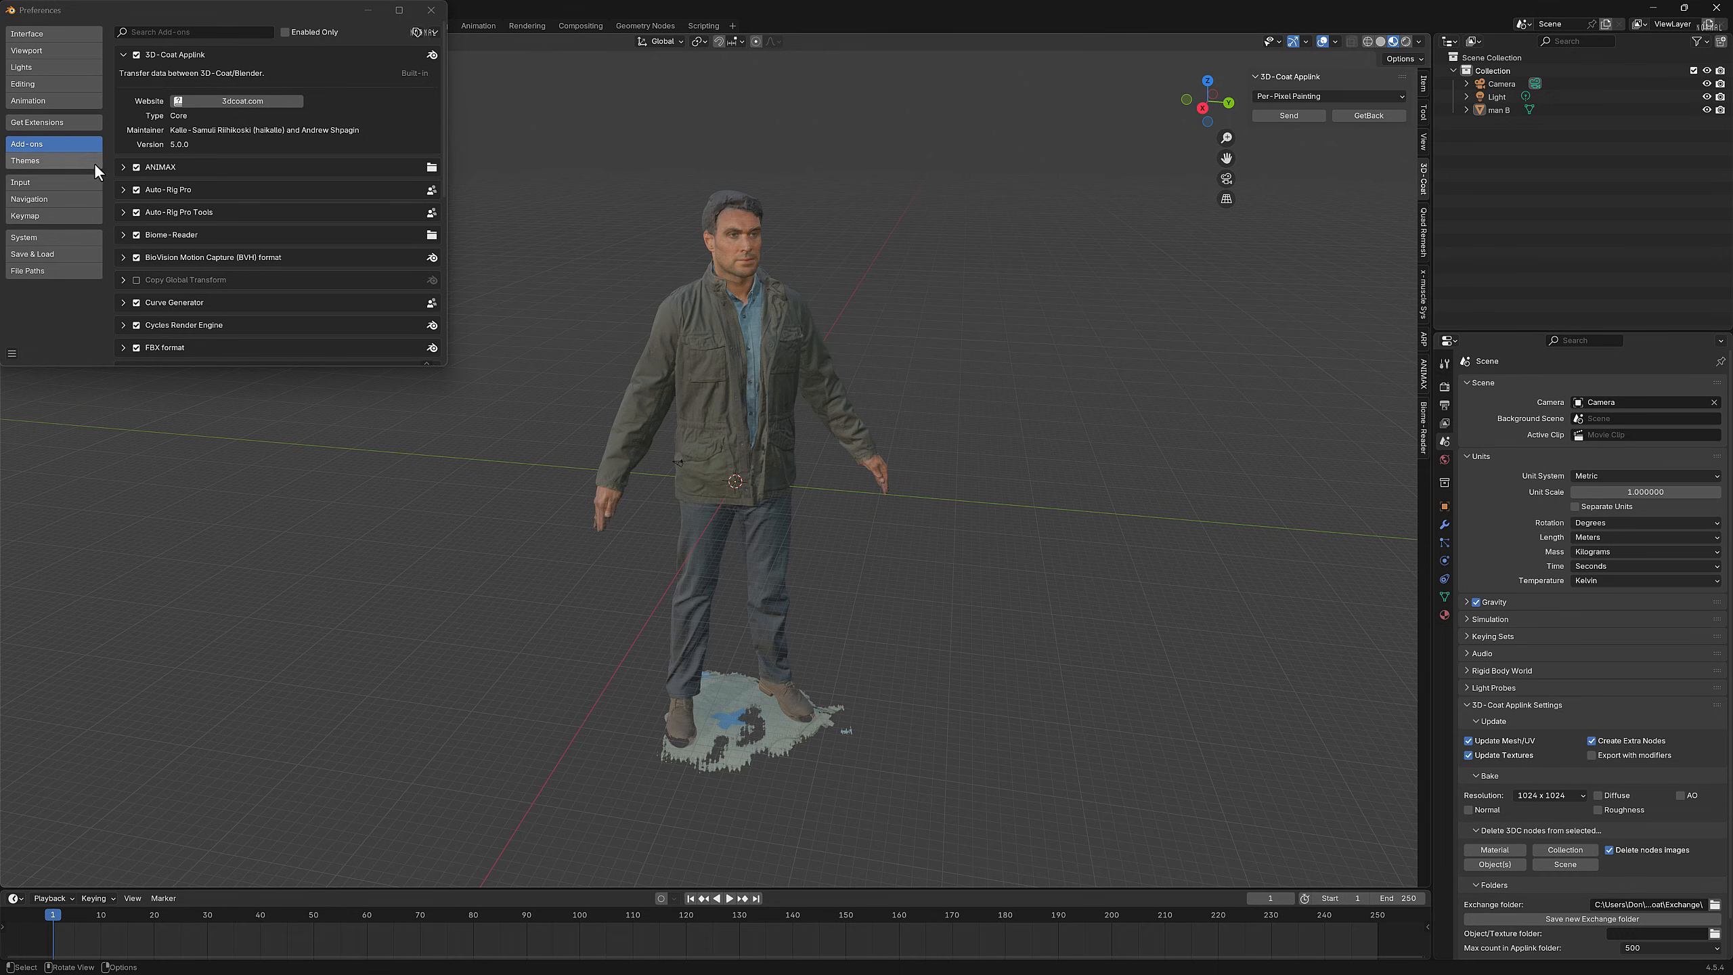
{"action": "left_click", "coordinate": [123, 55]}
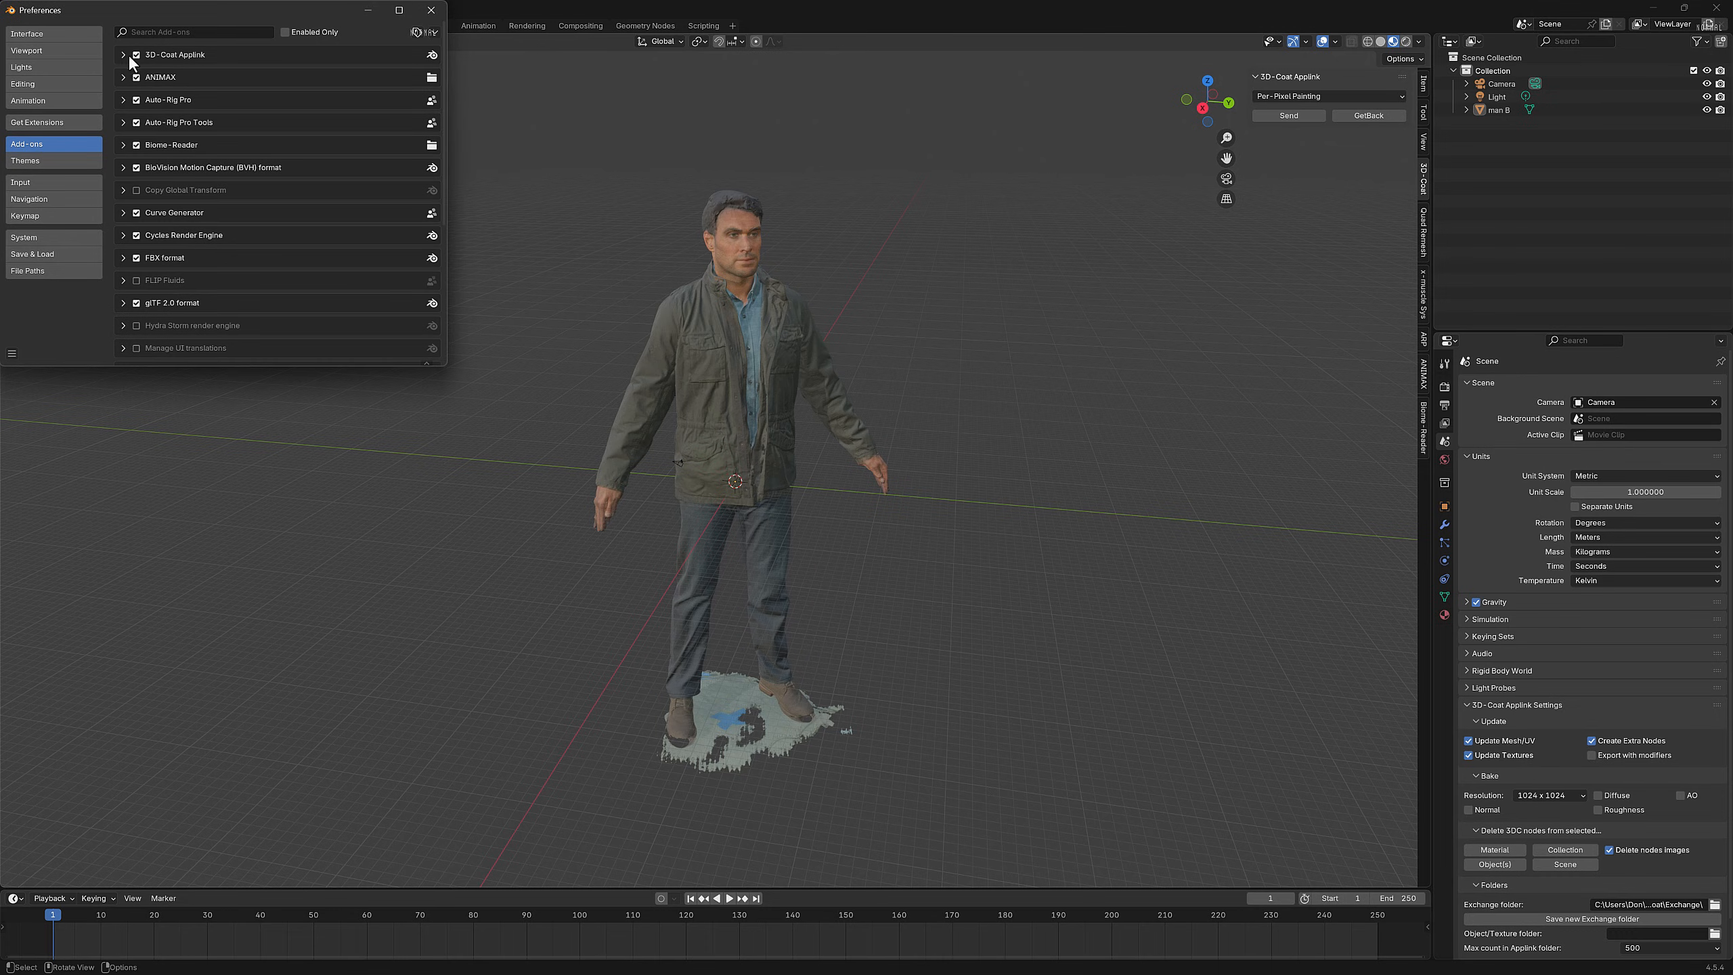
{"action": "left_click", "coordinate": [122, 55]}
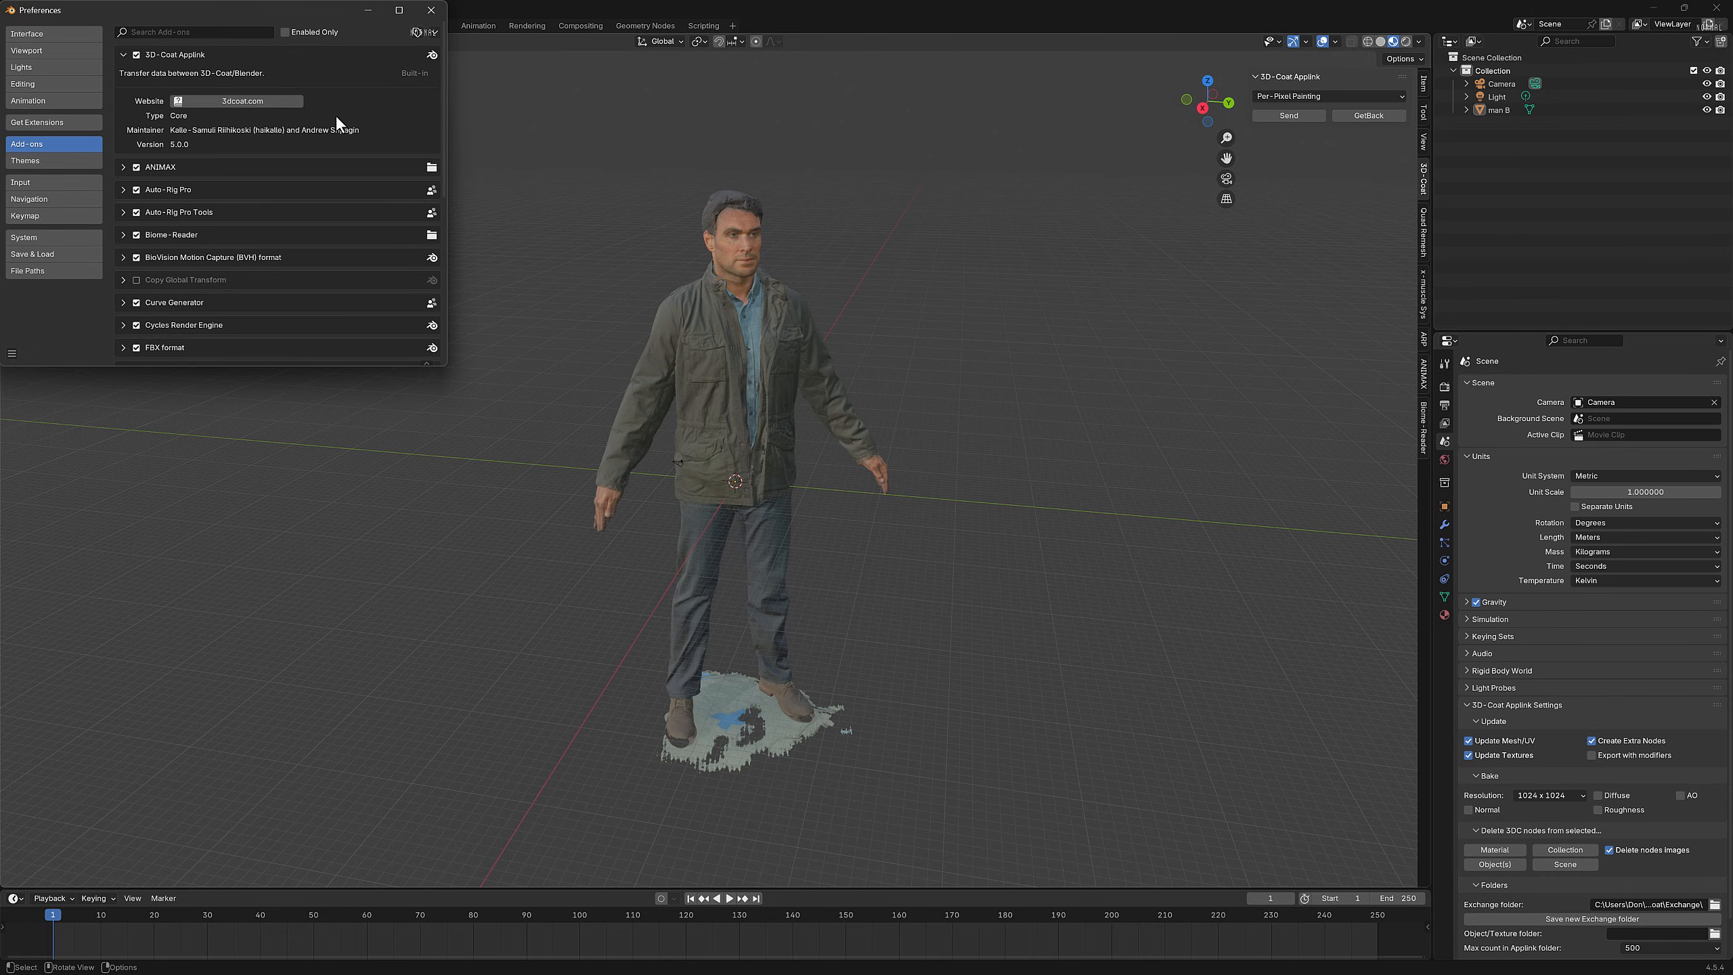
{"action": "left_click", "coordinate": [11, 353]}
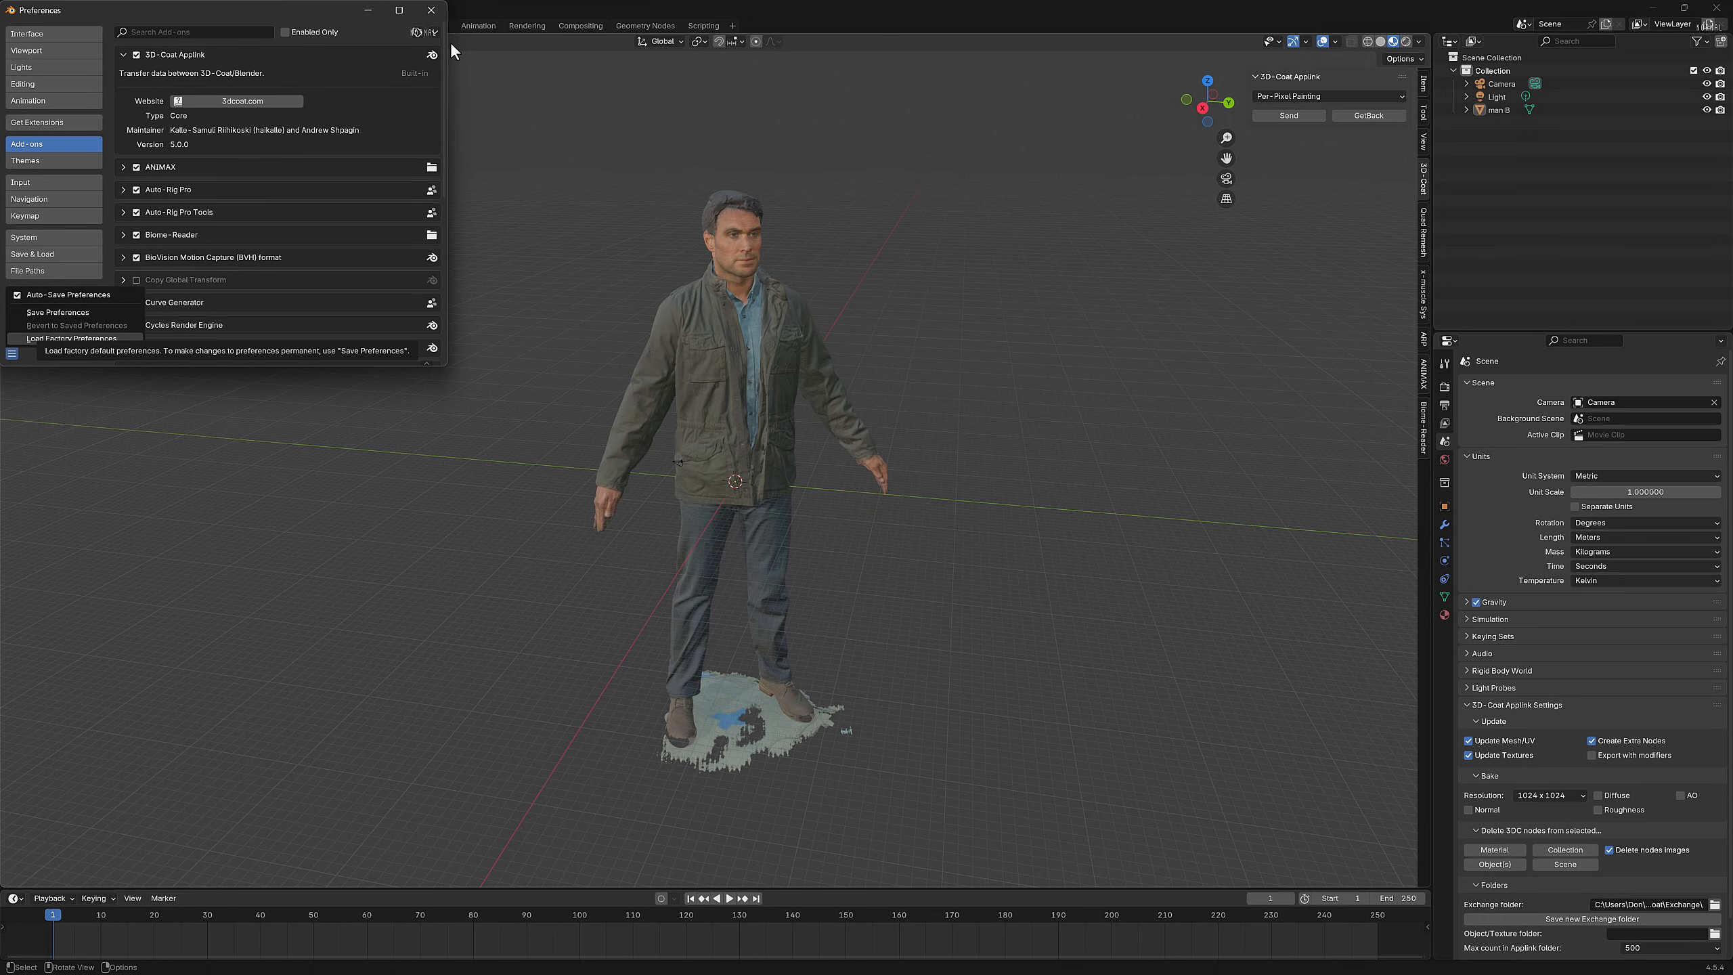
{"action": "left_click", "coordinate": [431, 10]}
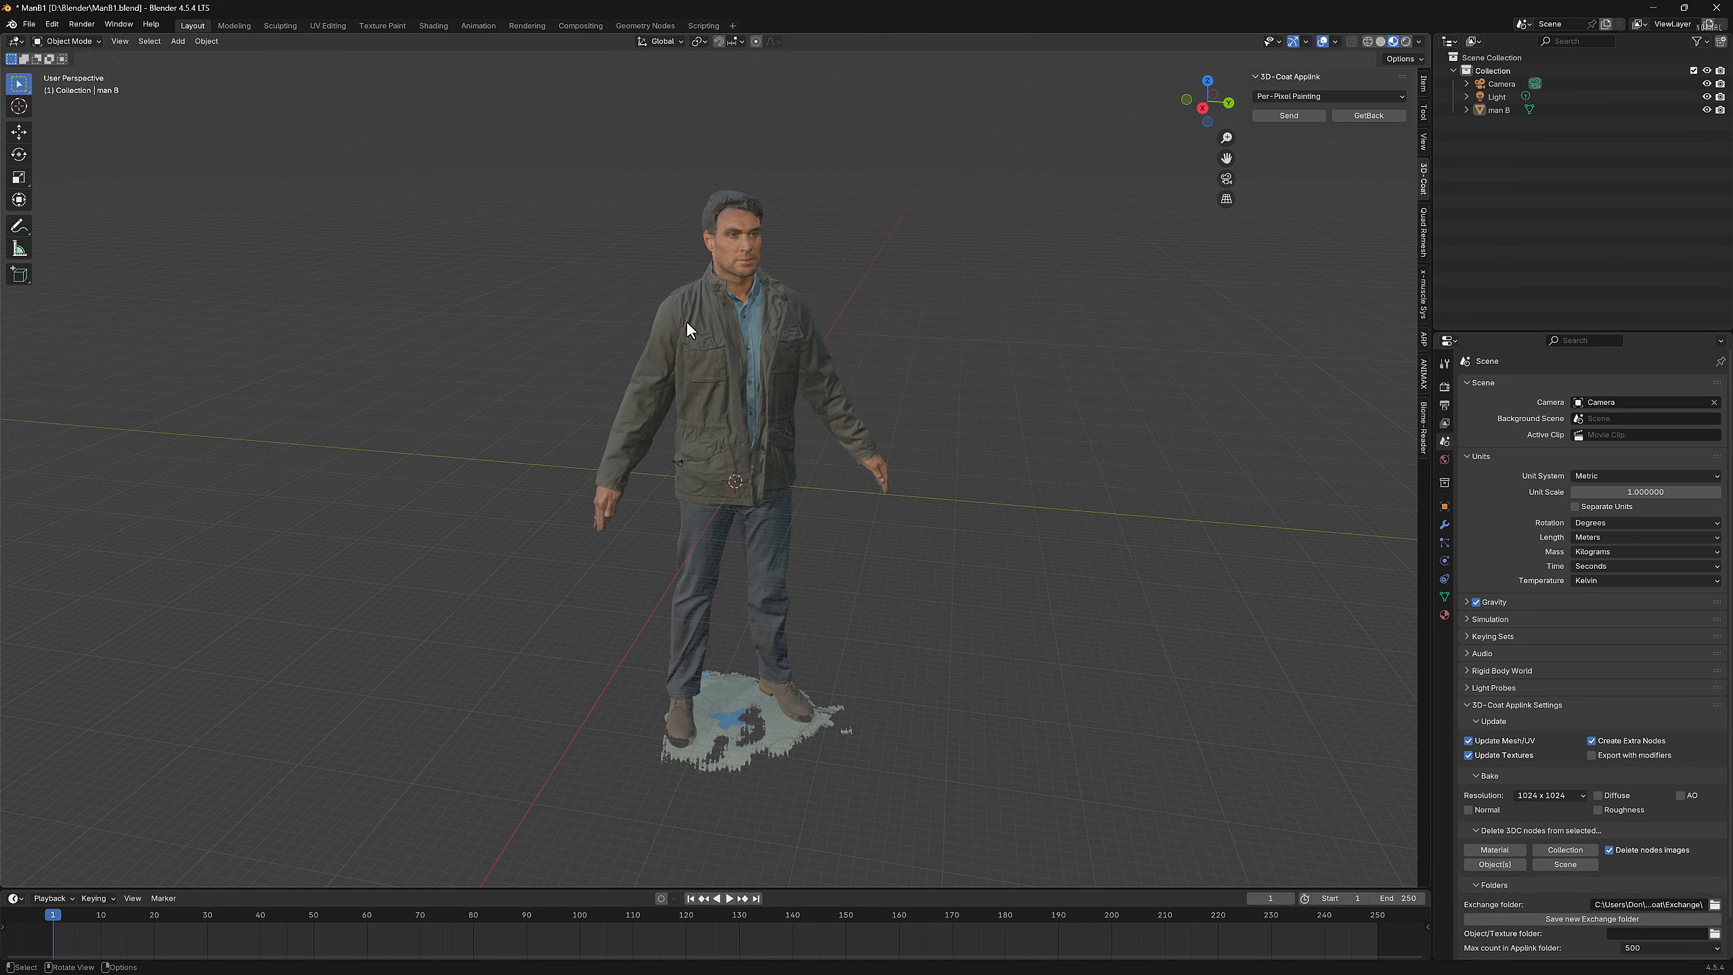
- Select the scanned man mesh and inspect its face, jacket and ragged ground patch from several angles
{"action": "left_click", "coordinate": [657, 315]}
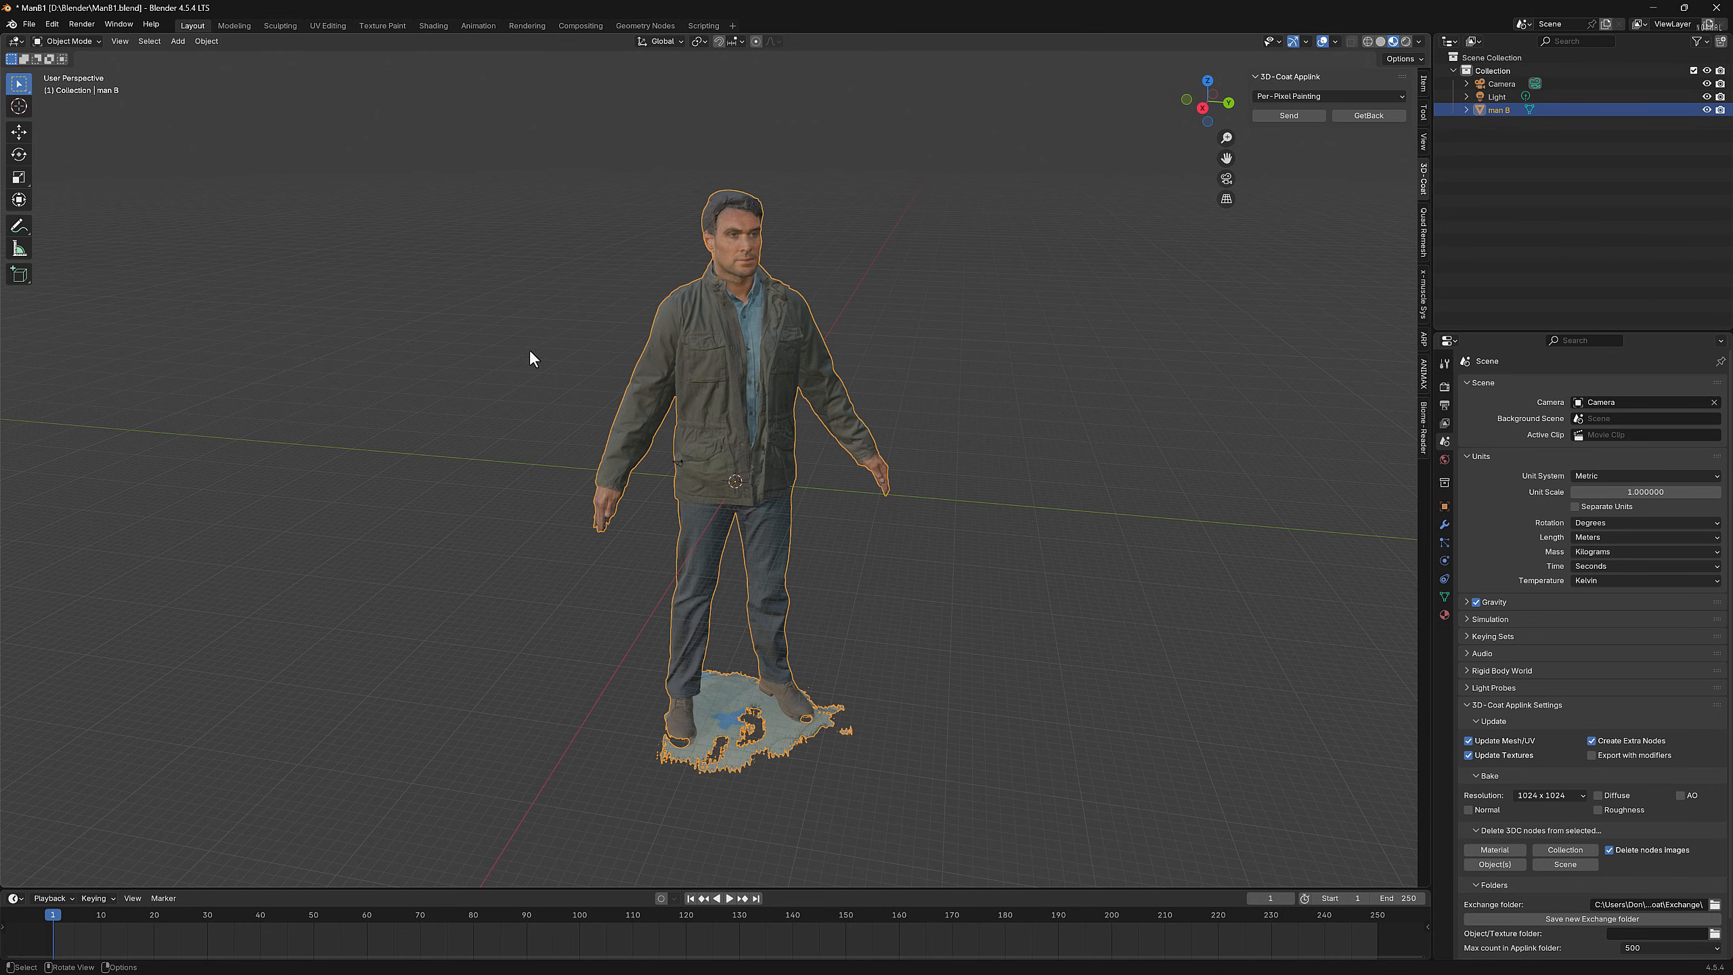
{"action": "middle_click_drag", "start_coordinate": [597, 353], "coordinate": [509, 375]}
{"action": "scroll", "coordinate": [639, 292], "scroll_direction": "up", "scroll_amount": 3}
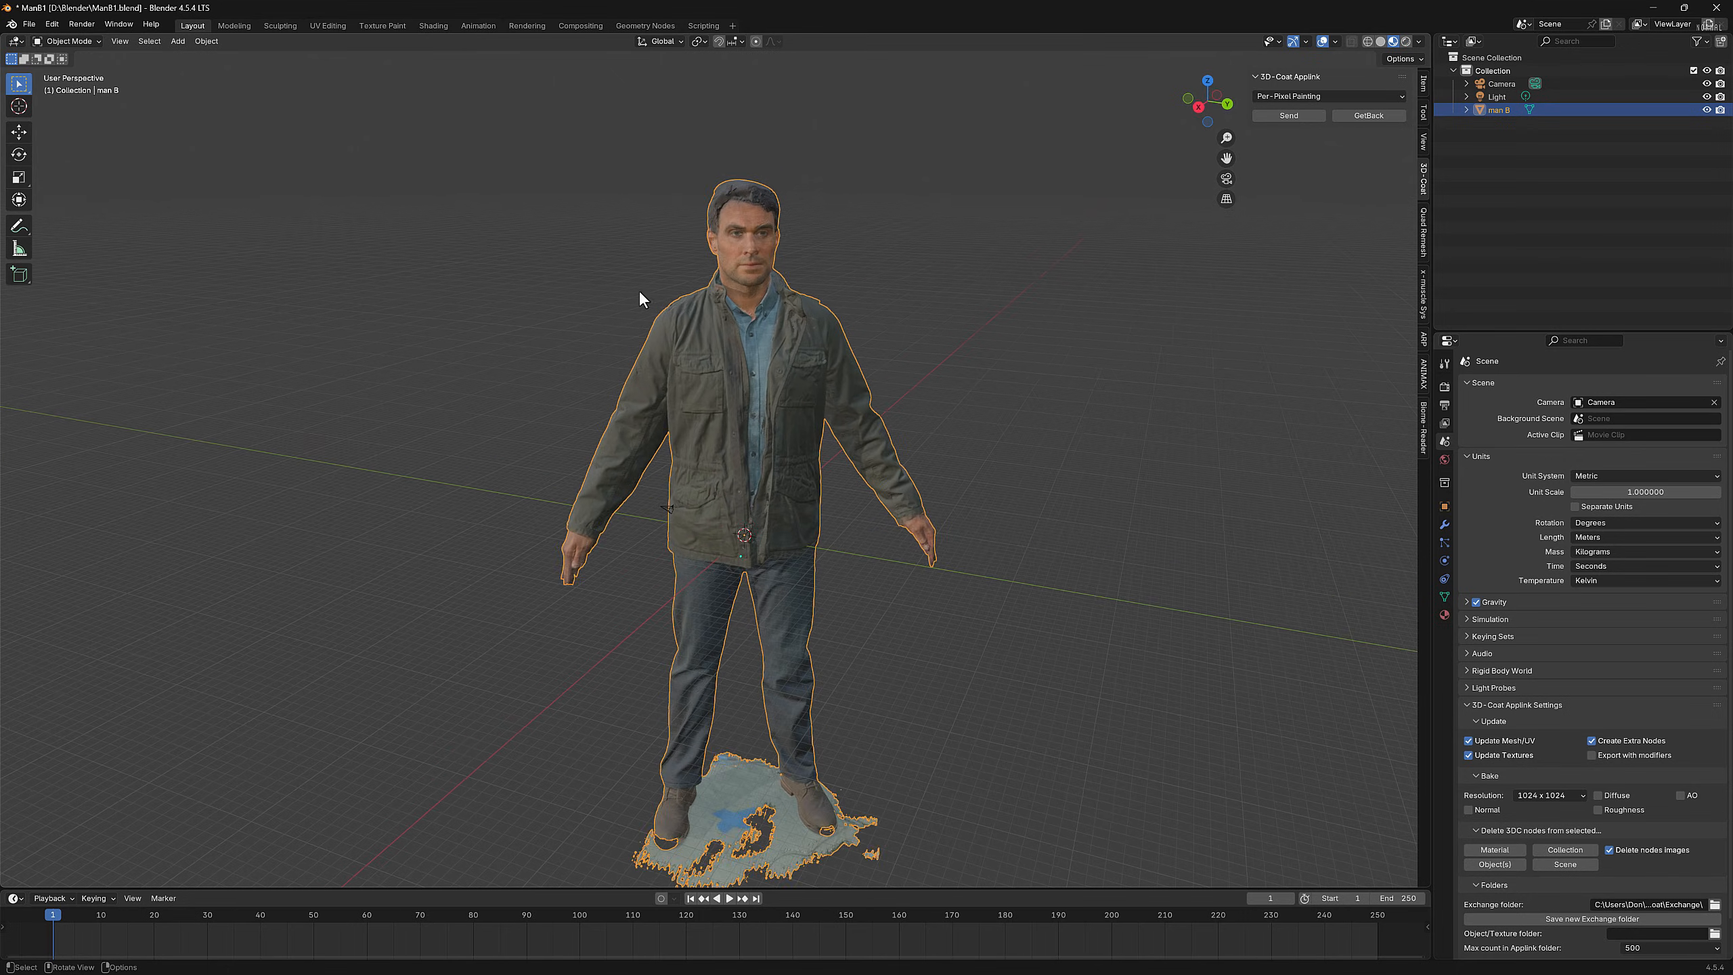
{"action": "middle_click_drag", "start_coordinate": [639, 292], "coordinate": [619, 356]}
{"action": "scroll", "coordinate": [668, 242], "scroll_direction": "up", "scroll_amount": 4}
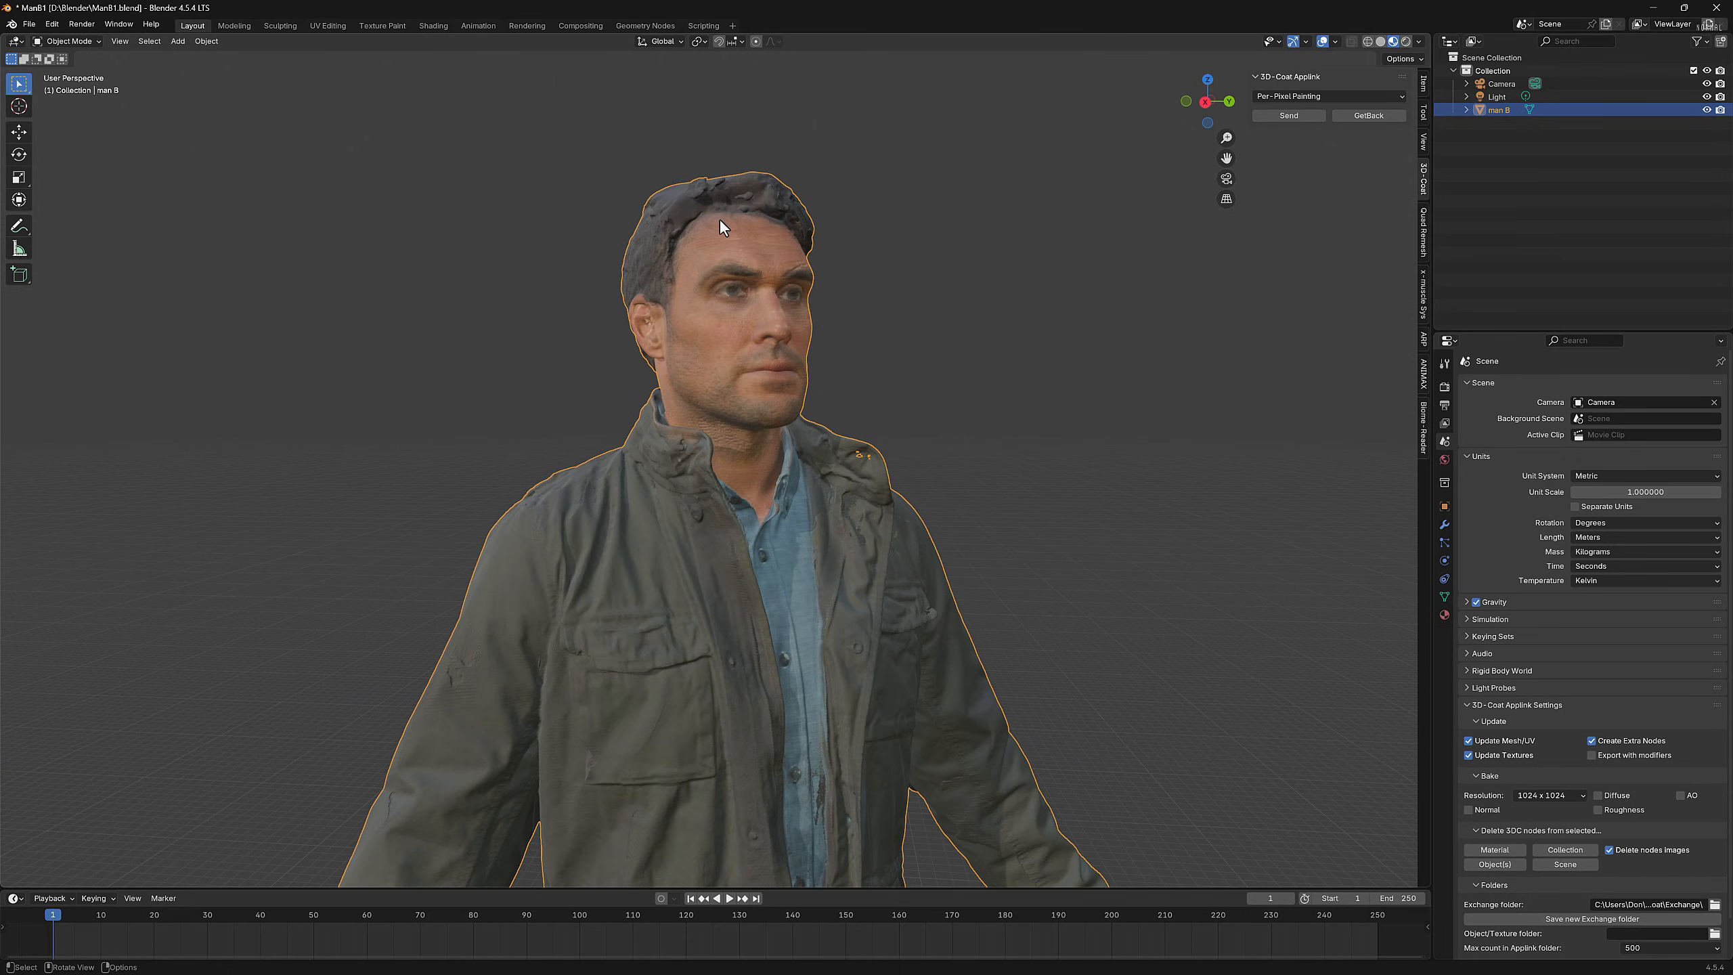
{"action": "middle_click_drag", "start_coordinate": [722, 220], "coordinate": [685, 430]}
{"action": "scroll", "coordinate": [614, 457], "scroll_direction": "down", "scroll_amount": 3}
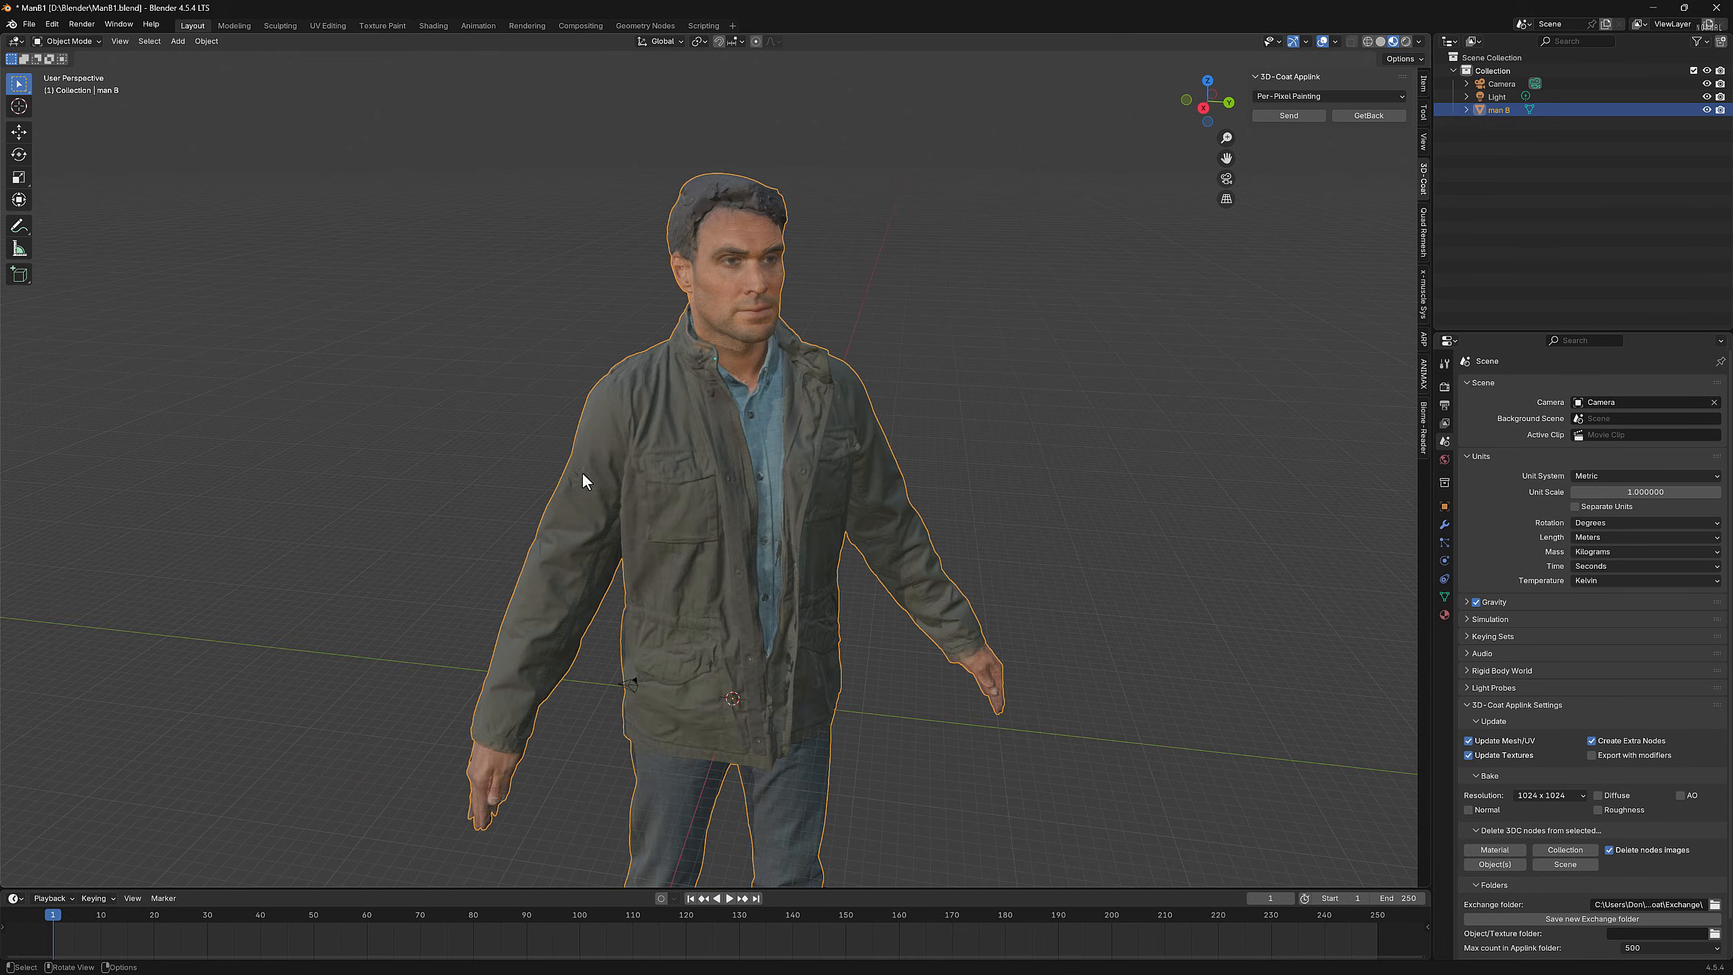
{"action": "middle_click_drag", "start_coordinate": [475, 497], "coordinate": [744, 493]}
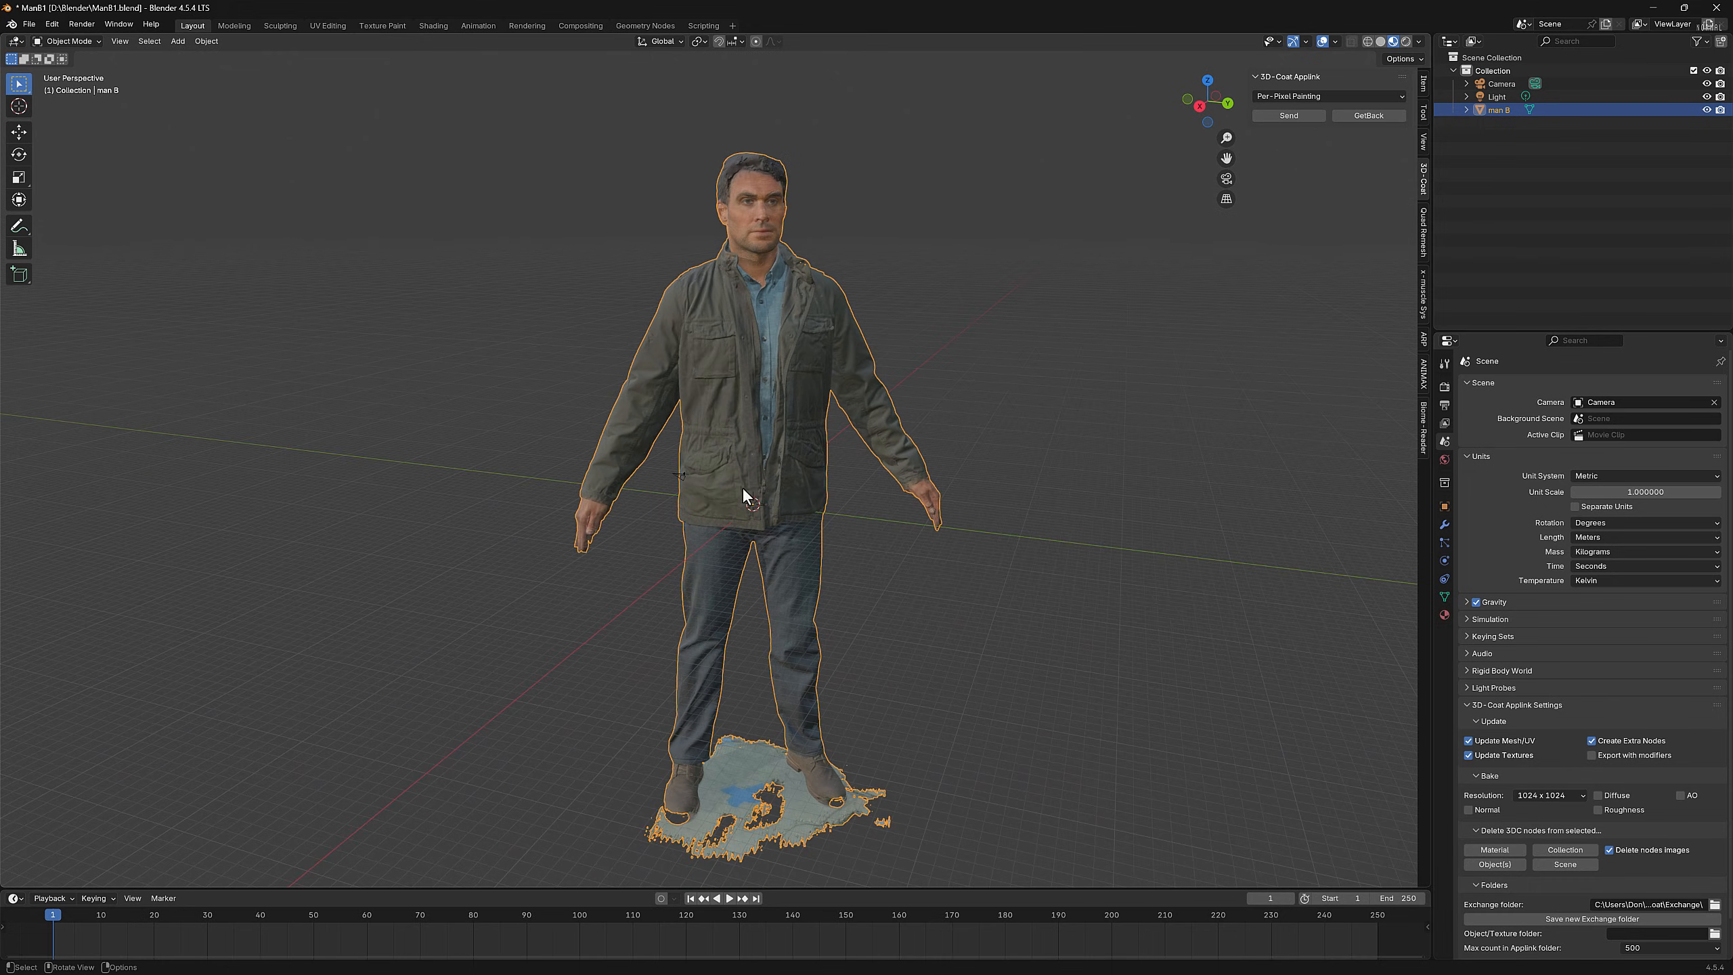
{"action": "mouse_move", "coordinate": [685, 549]}
{"action": "middle_mouse_down"}
{"action": "mouse_move", "coordinate": [468, 437]}
{"action": "mouse_move", "coordinate": [573, 517]}
{"action": "mouse_move", "coordinate": [677, 657]}
{"action": "mouse_move", "coordinate": [657, 559]}
{"action": "middle_mouse_up"}
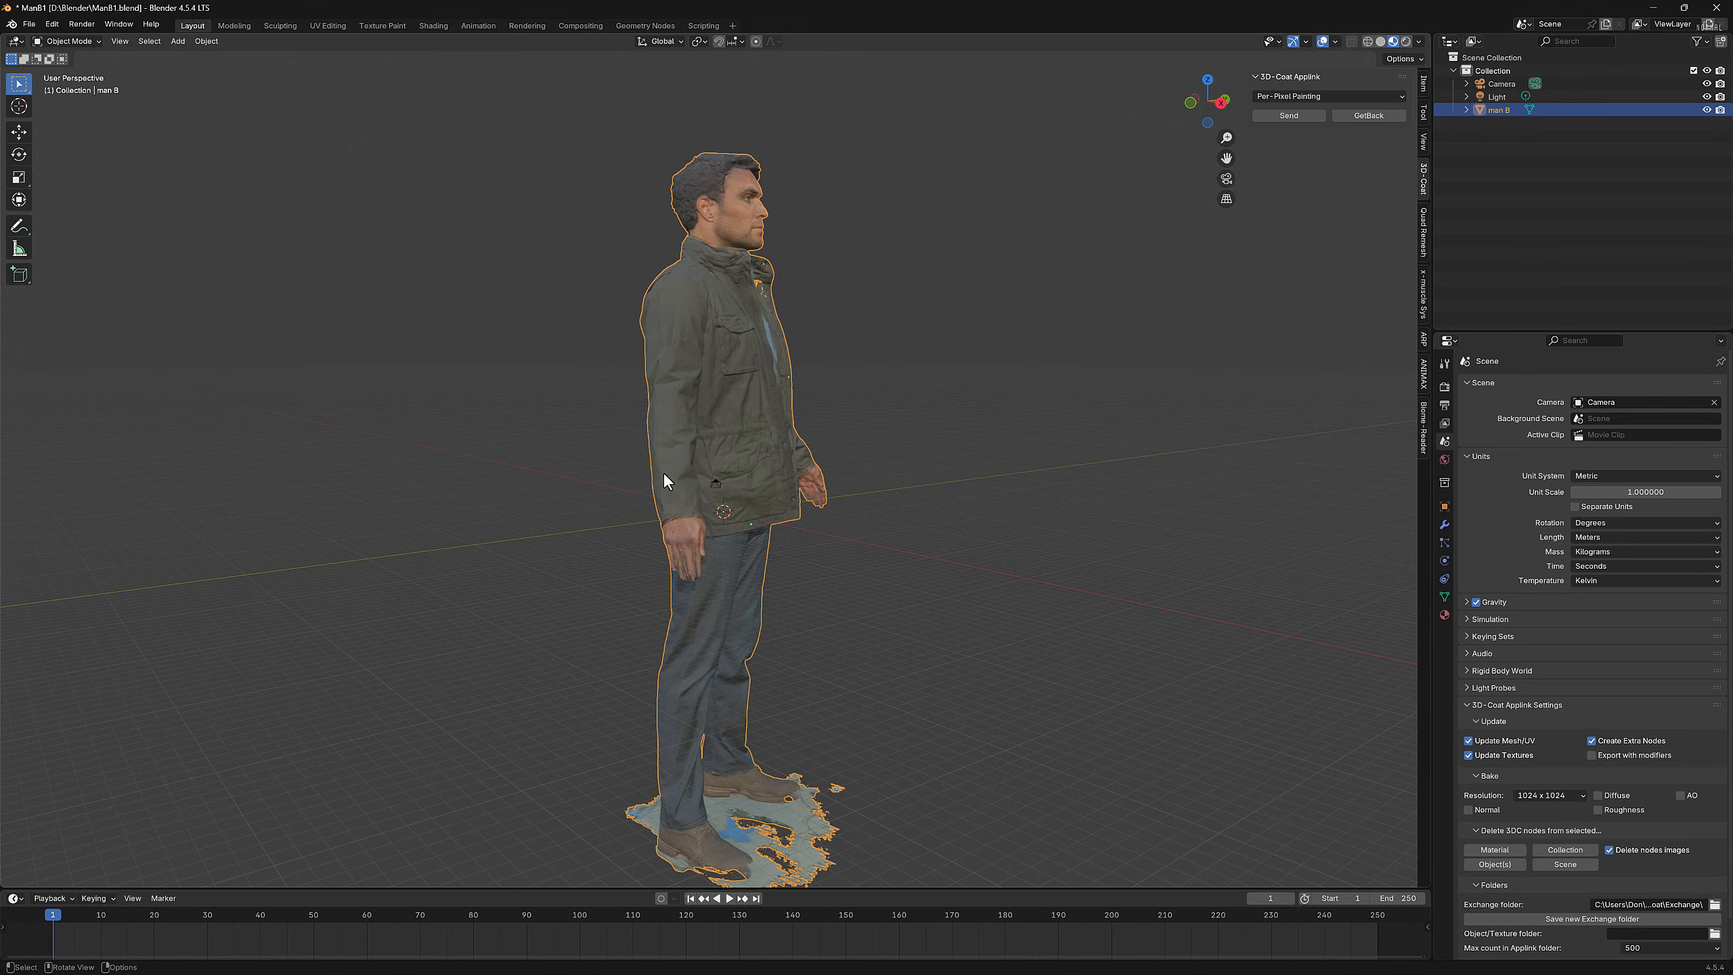
{"action": "middle_click_drag", "start_coordinate": [664, 473], "coordinate": [685, 745]}
{"action": "middle_click_drag", "start_coordinate": [706, 566], "coordinate": [401, 315]}
{"action": "middle_click_drag", "start_coordinate": [1068, 267], "coordinate": [1273, 600]}
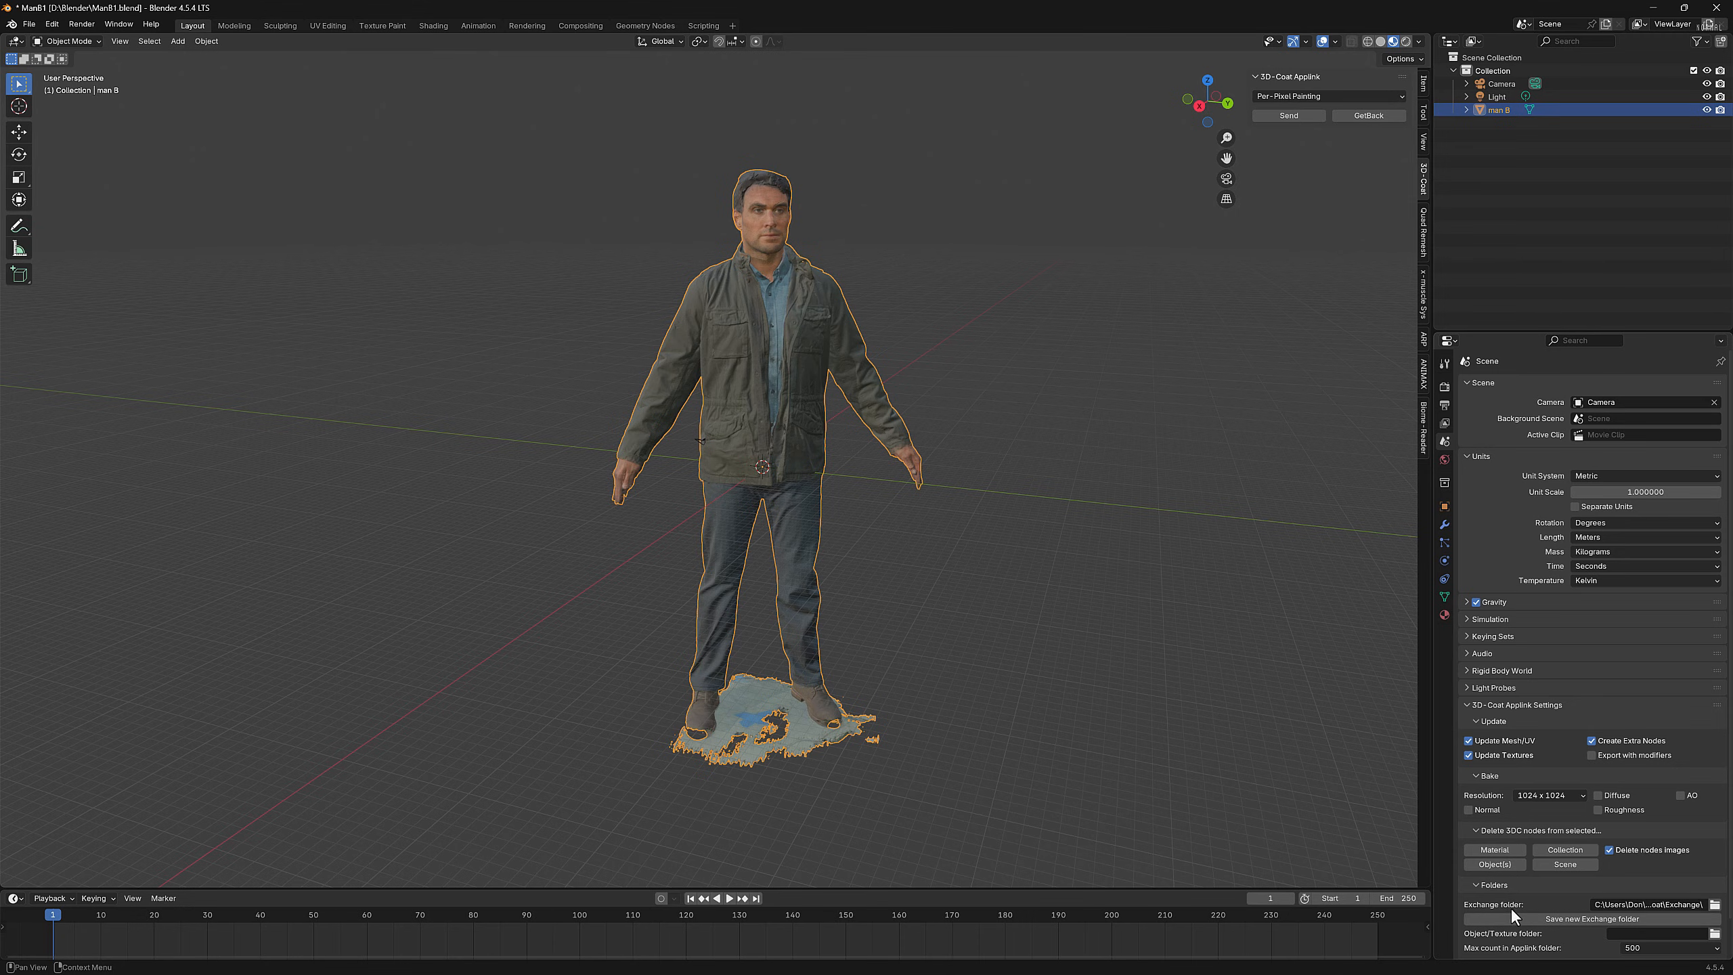
{"action": "scroll", "coordinate": [463, 349], "scroll_direction": "down", "scroll_amount": 1}
{"action": "scroll", "coordinate": [648, 349], "scroll_direction": "up", "scroll_amount": 2}
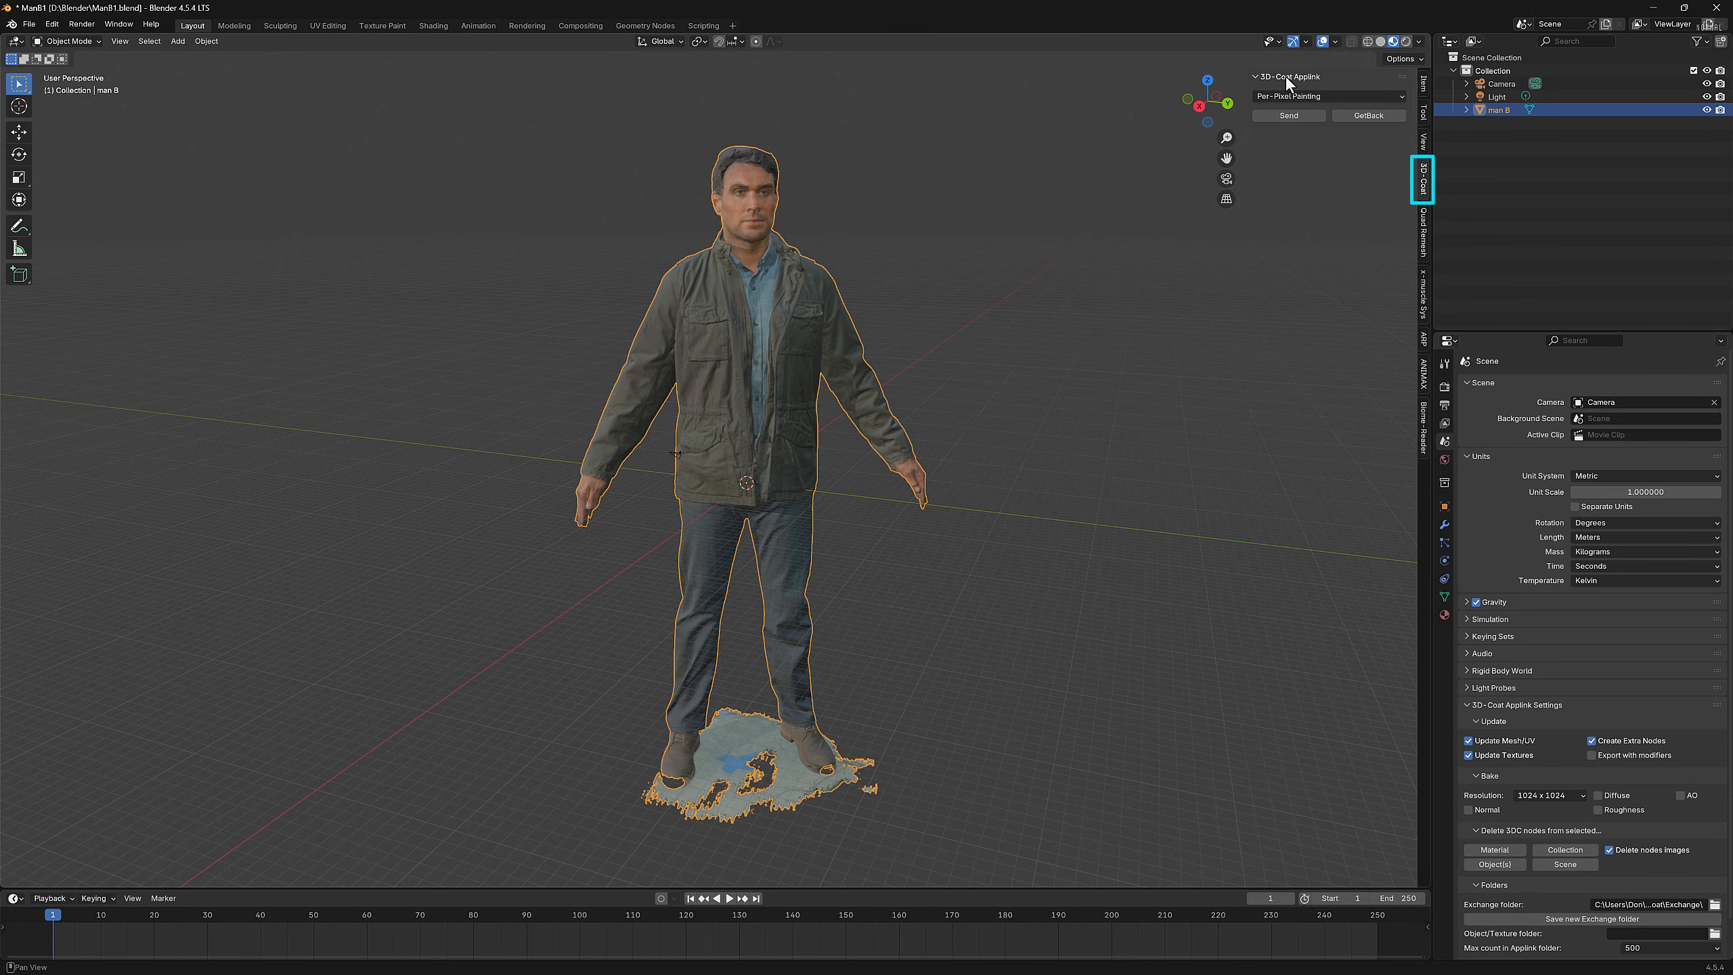
- Review the export types offered by the 3D-Coat Applink for the selected man mesh
{"action": "left_click", "coordinate": [1348, 95]}
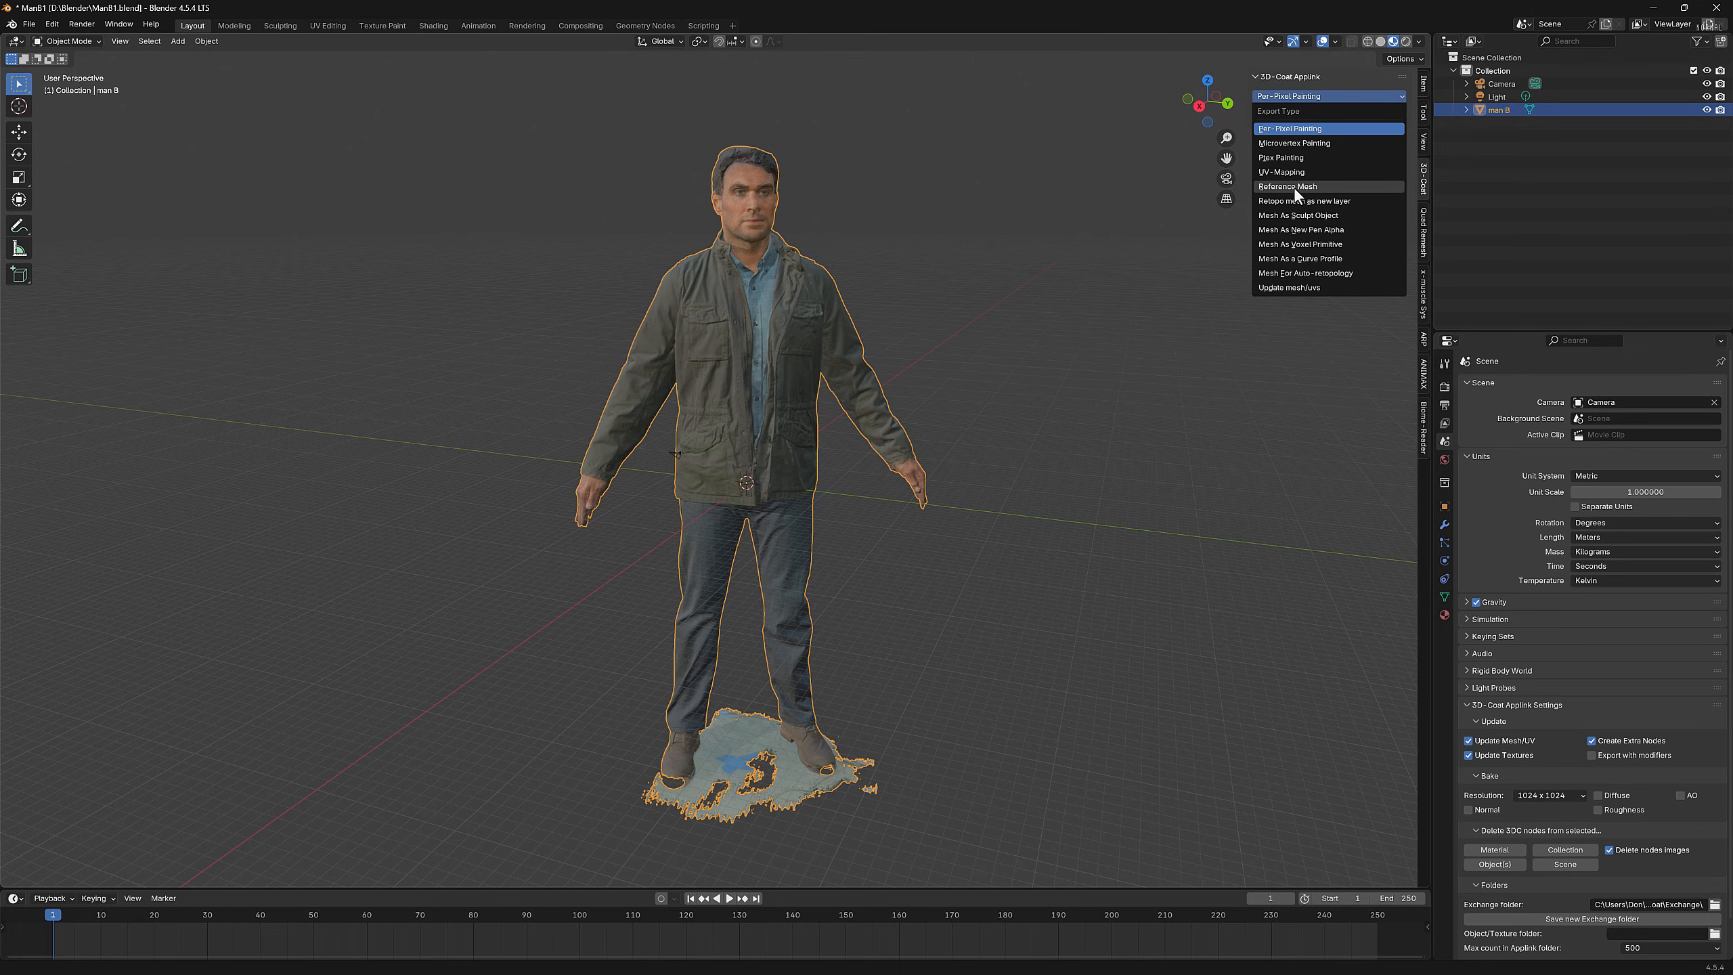
{"action": "left_click", "coordinate": [1330, 96]}
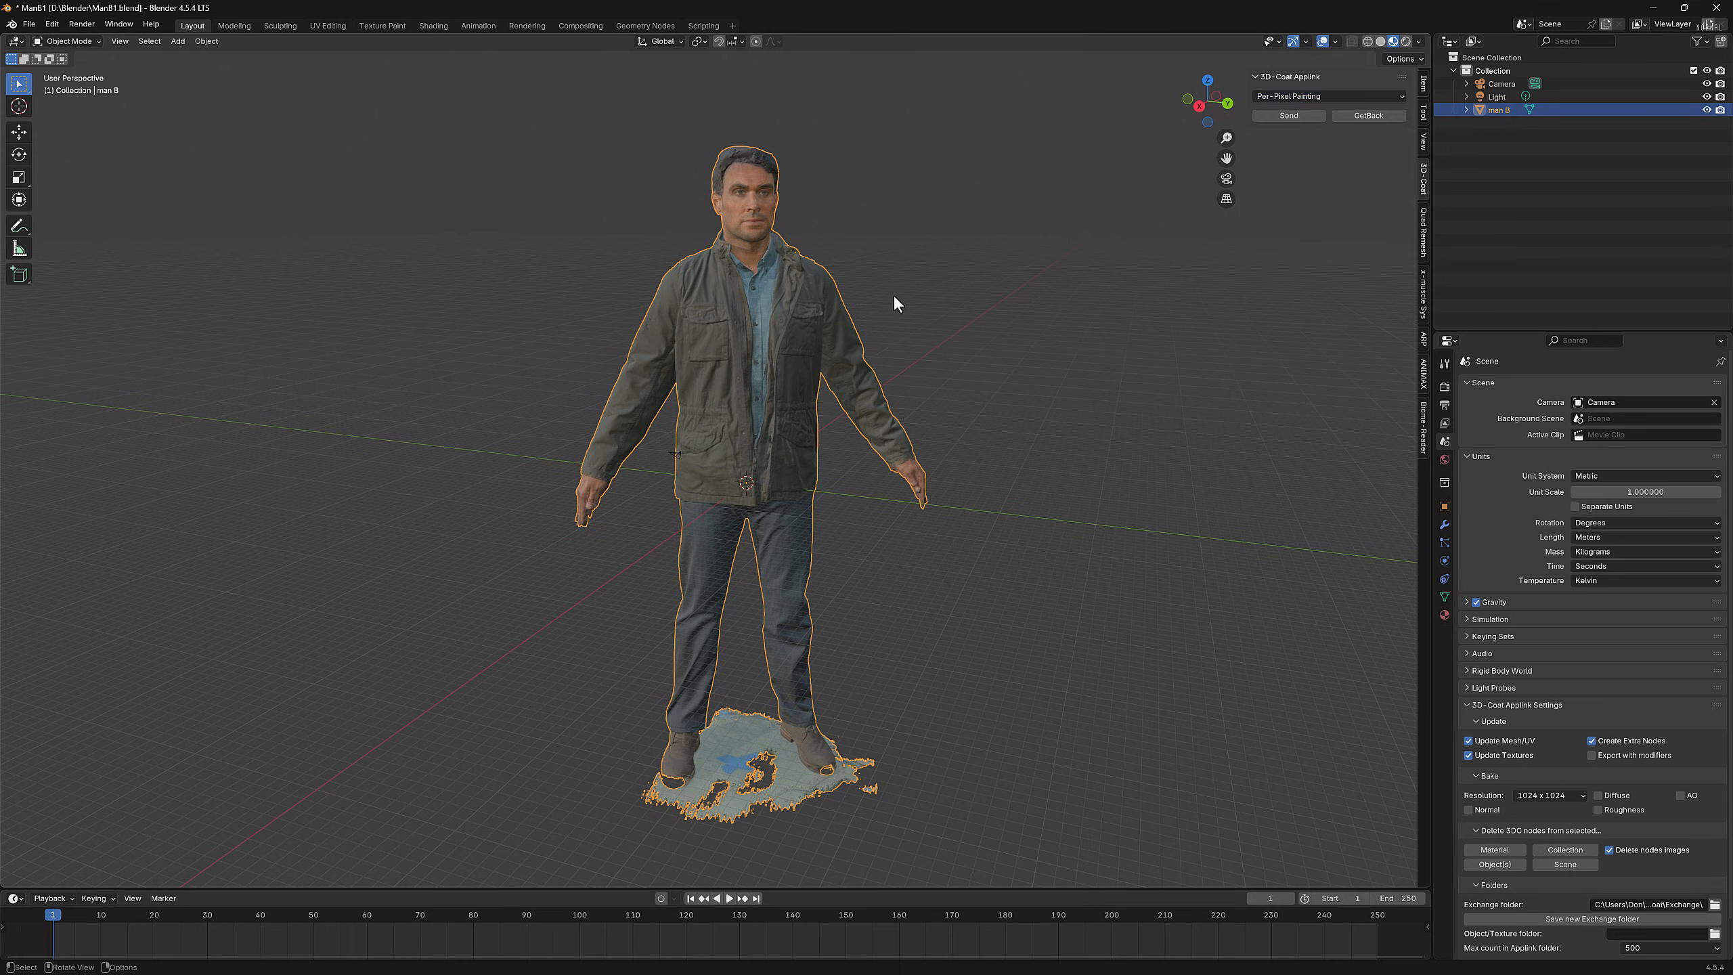
{"action": "left_click", "coordinate": [1337, 96]}
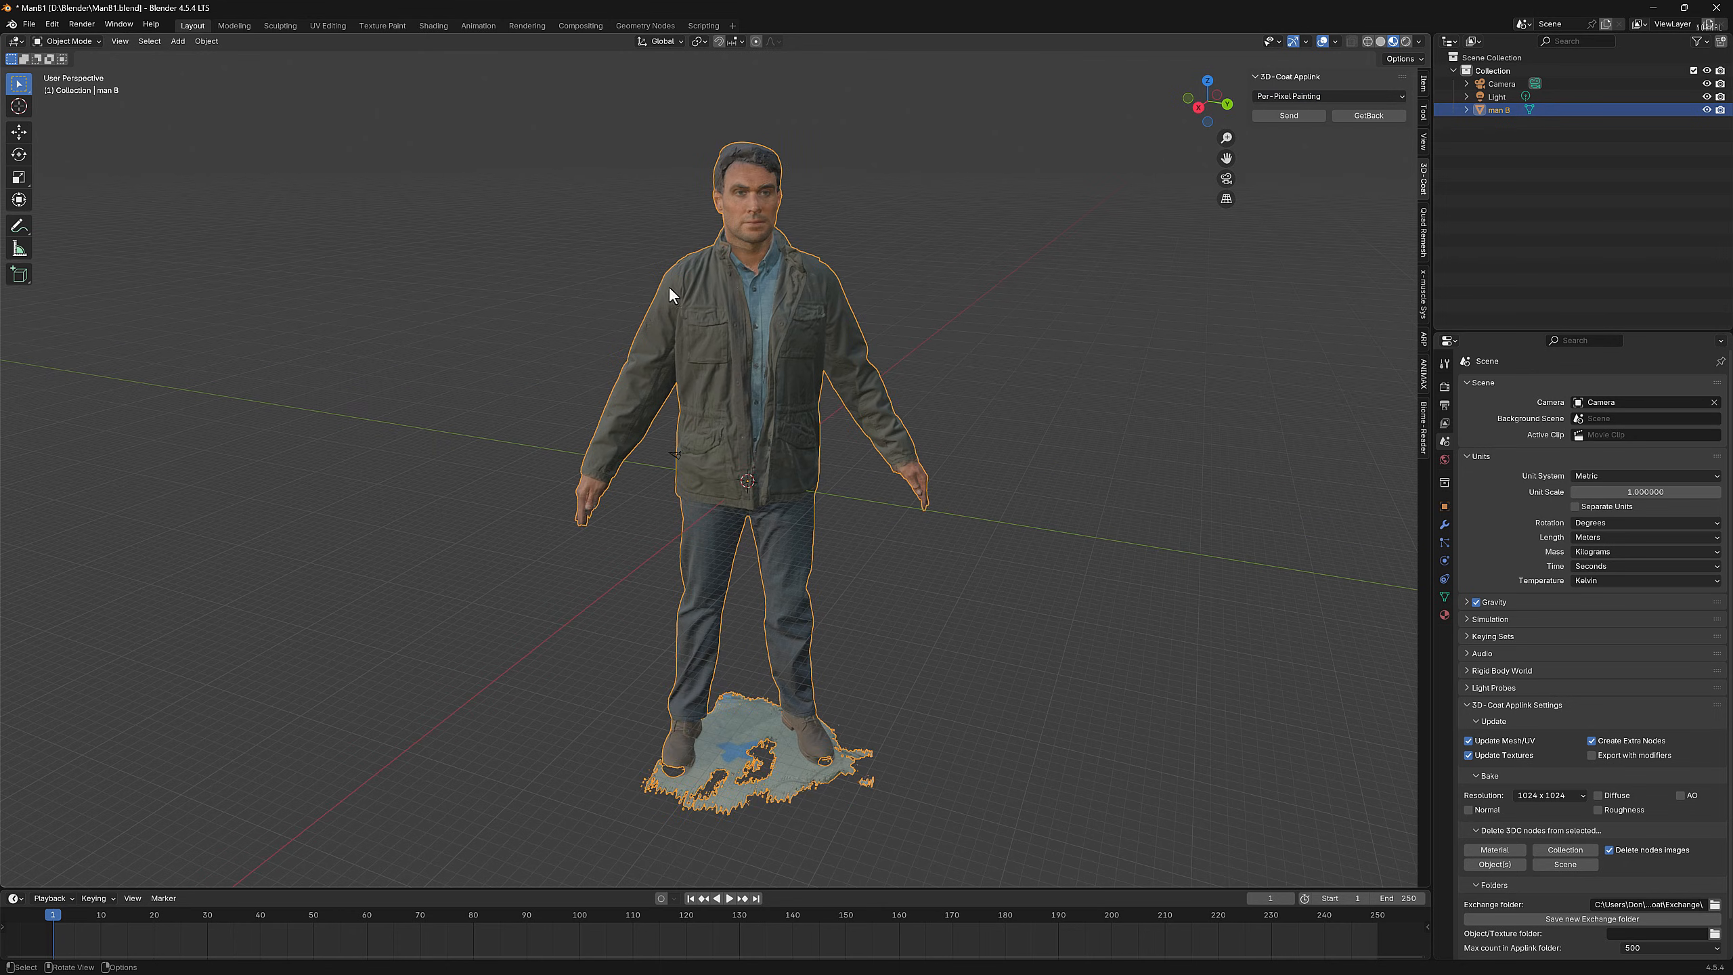
{"action": "middle_click_drag", "start_coordinate": [698, 303], "coordinate": [695, 298]}
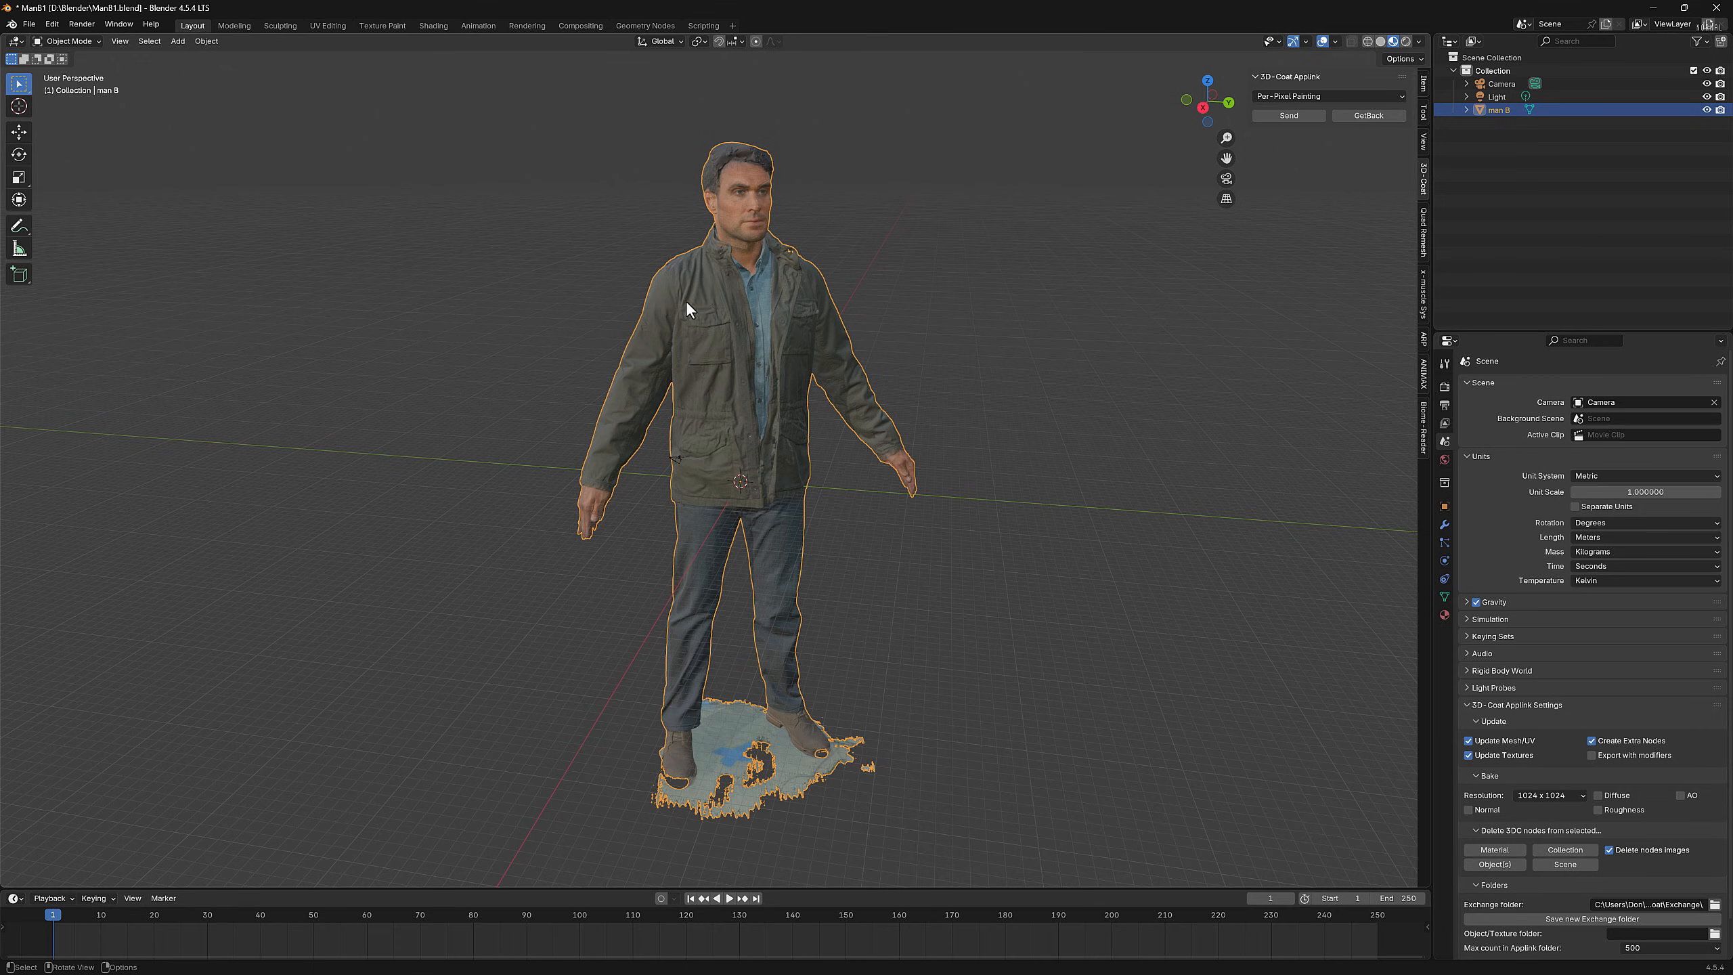
{"action": "middle_click_drag", "start_coordinate": [718, 302], "coordinate": [1051, 301]}
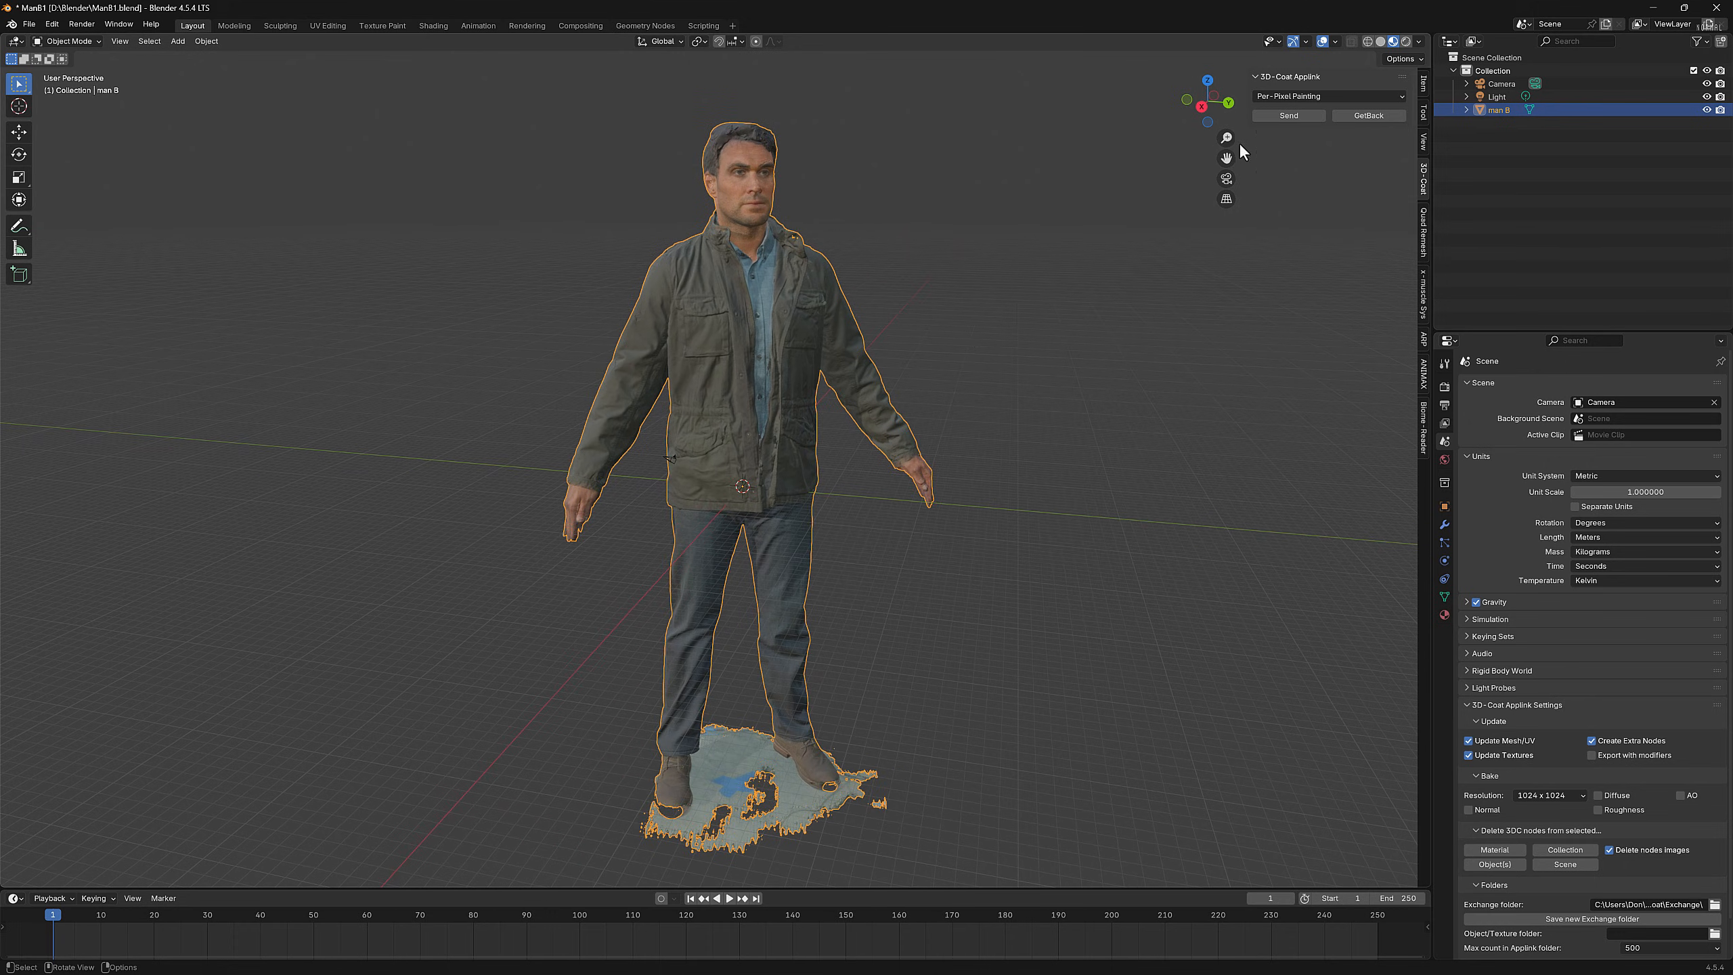
- Set the Applink export type to Mesh As Sculpt Object and send the man mesh to 3DCoat
{"action": "left_click", "coordinate": [1353, 96]}
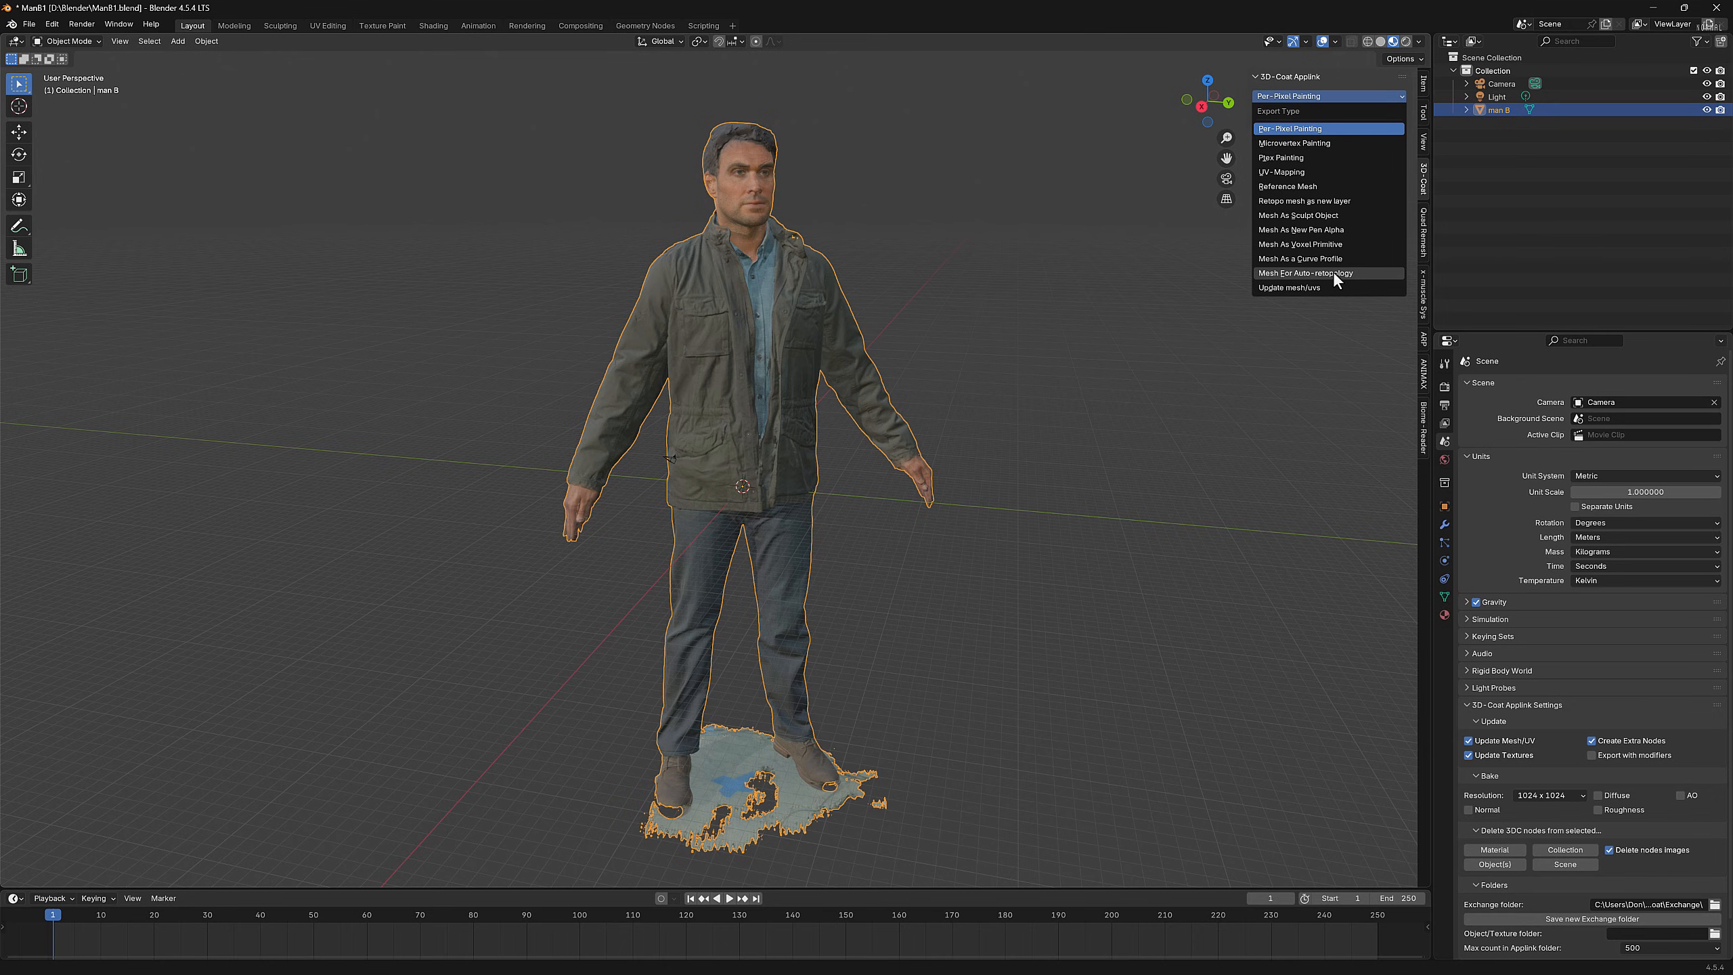
{"action": "left_click", "coordinate": [1317, 96]}
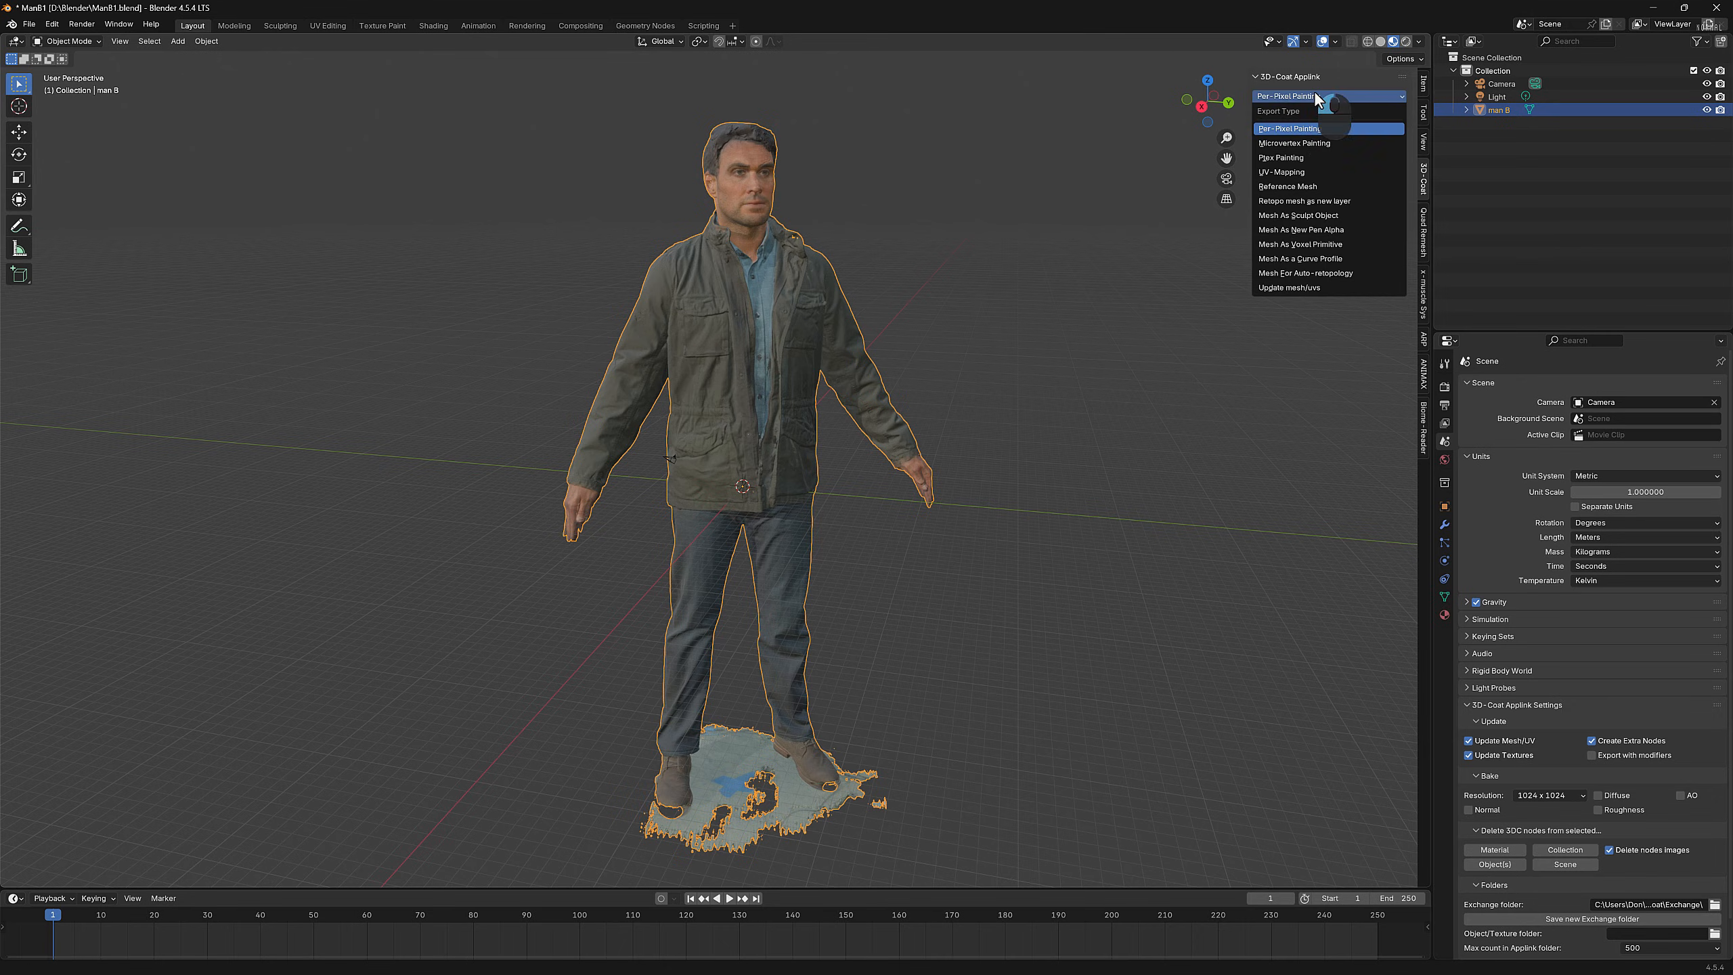
{"action": "left_click", "coordinate": [1313, 215]}
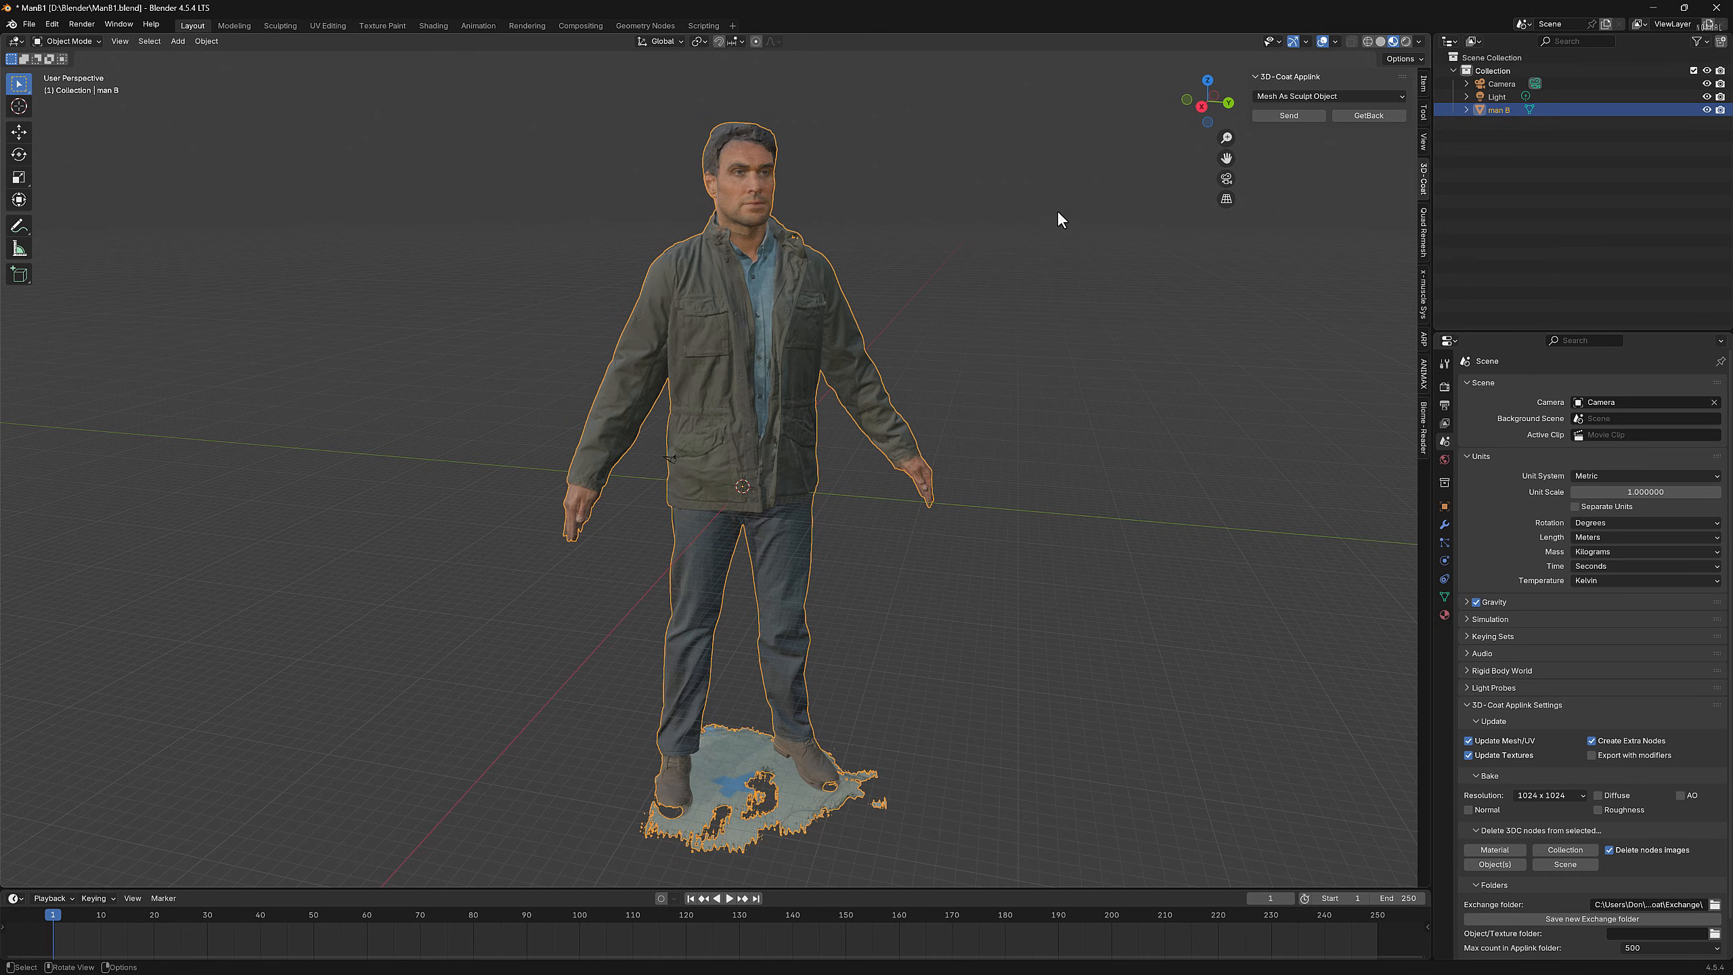
{"action": "left_click", "coordinate": [1296, 113]}
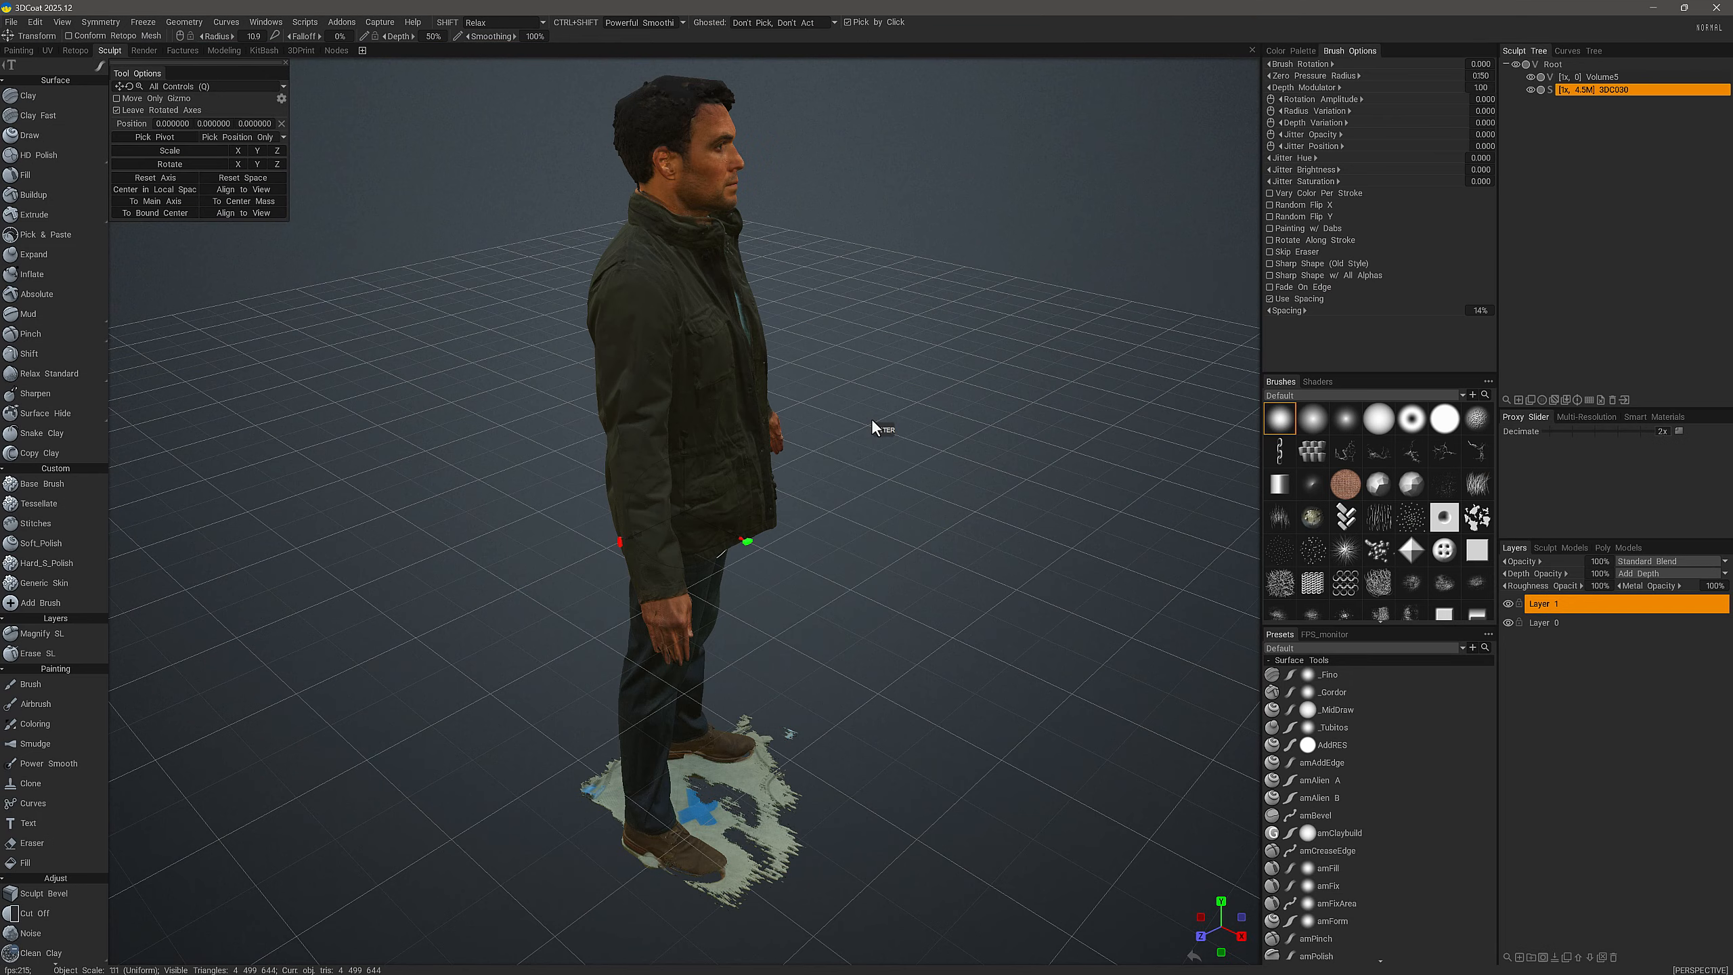
- Relocate the imported 3DC030 volume's transform gizmo to the base between the man's feet
{"action": "left_click_drag", "start_coordinate": [837, 627], "coordinate": [881, 633]}
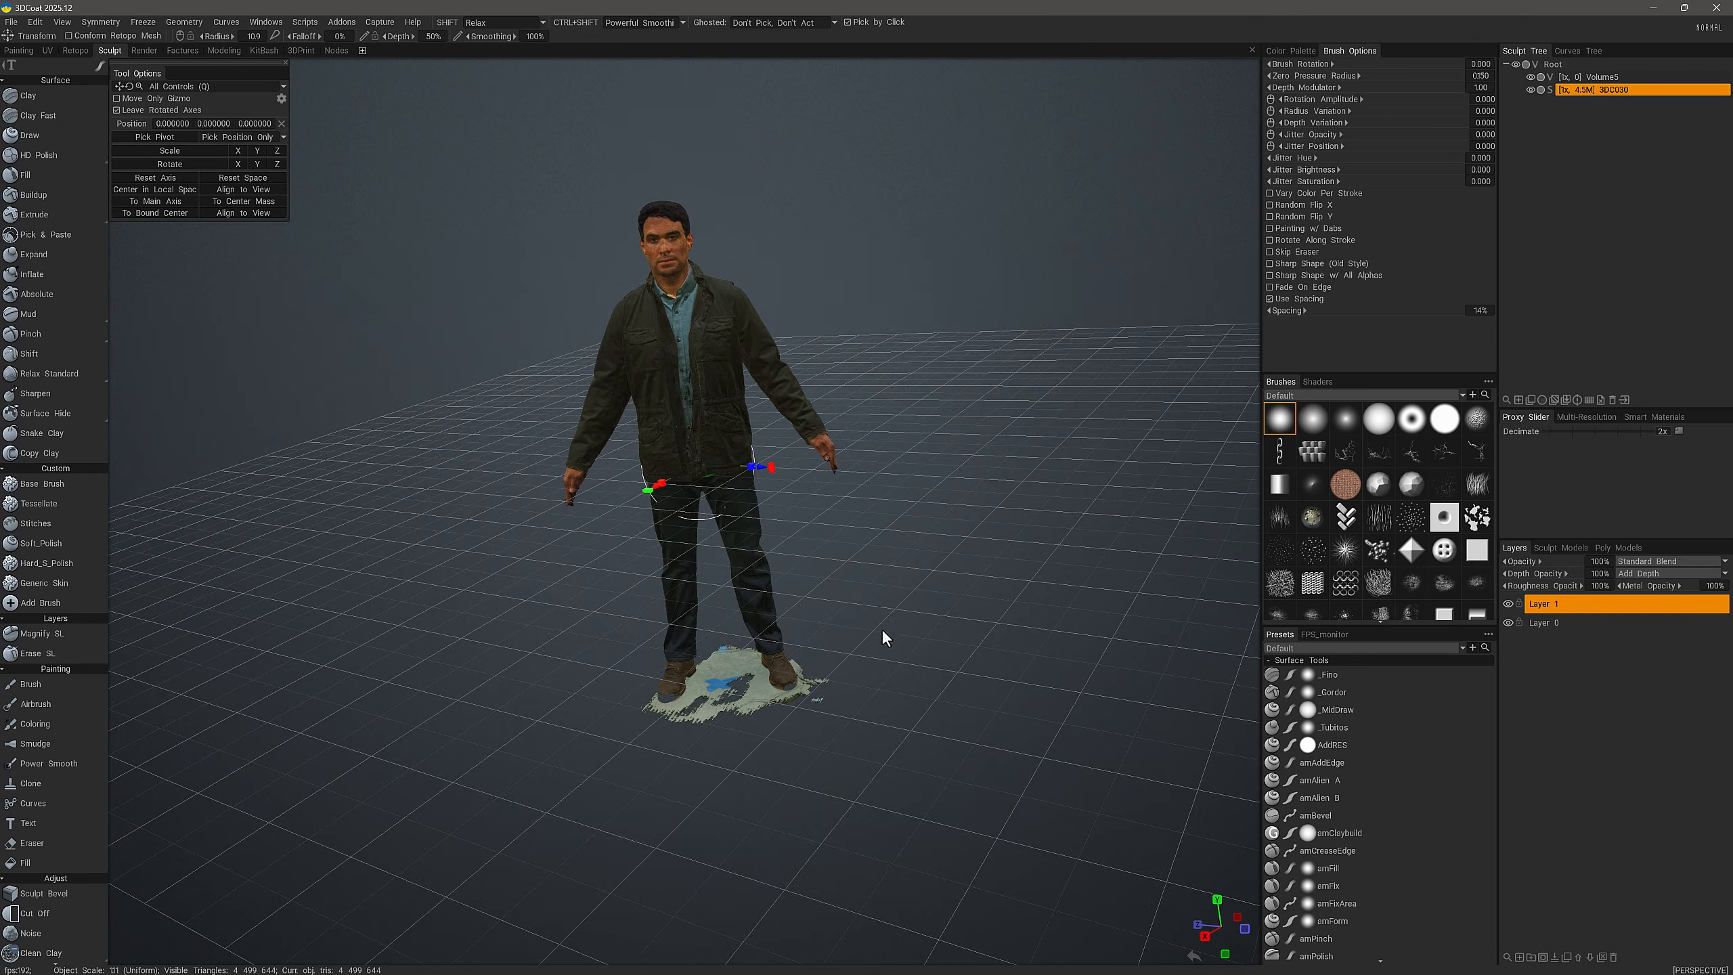
{"action": "right_click", "coordinate": [1610, 92]}
{"action": "left_click", "coordinate": [1604, 371]}
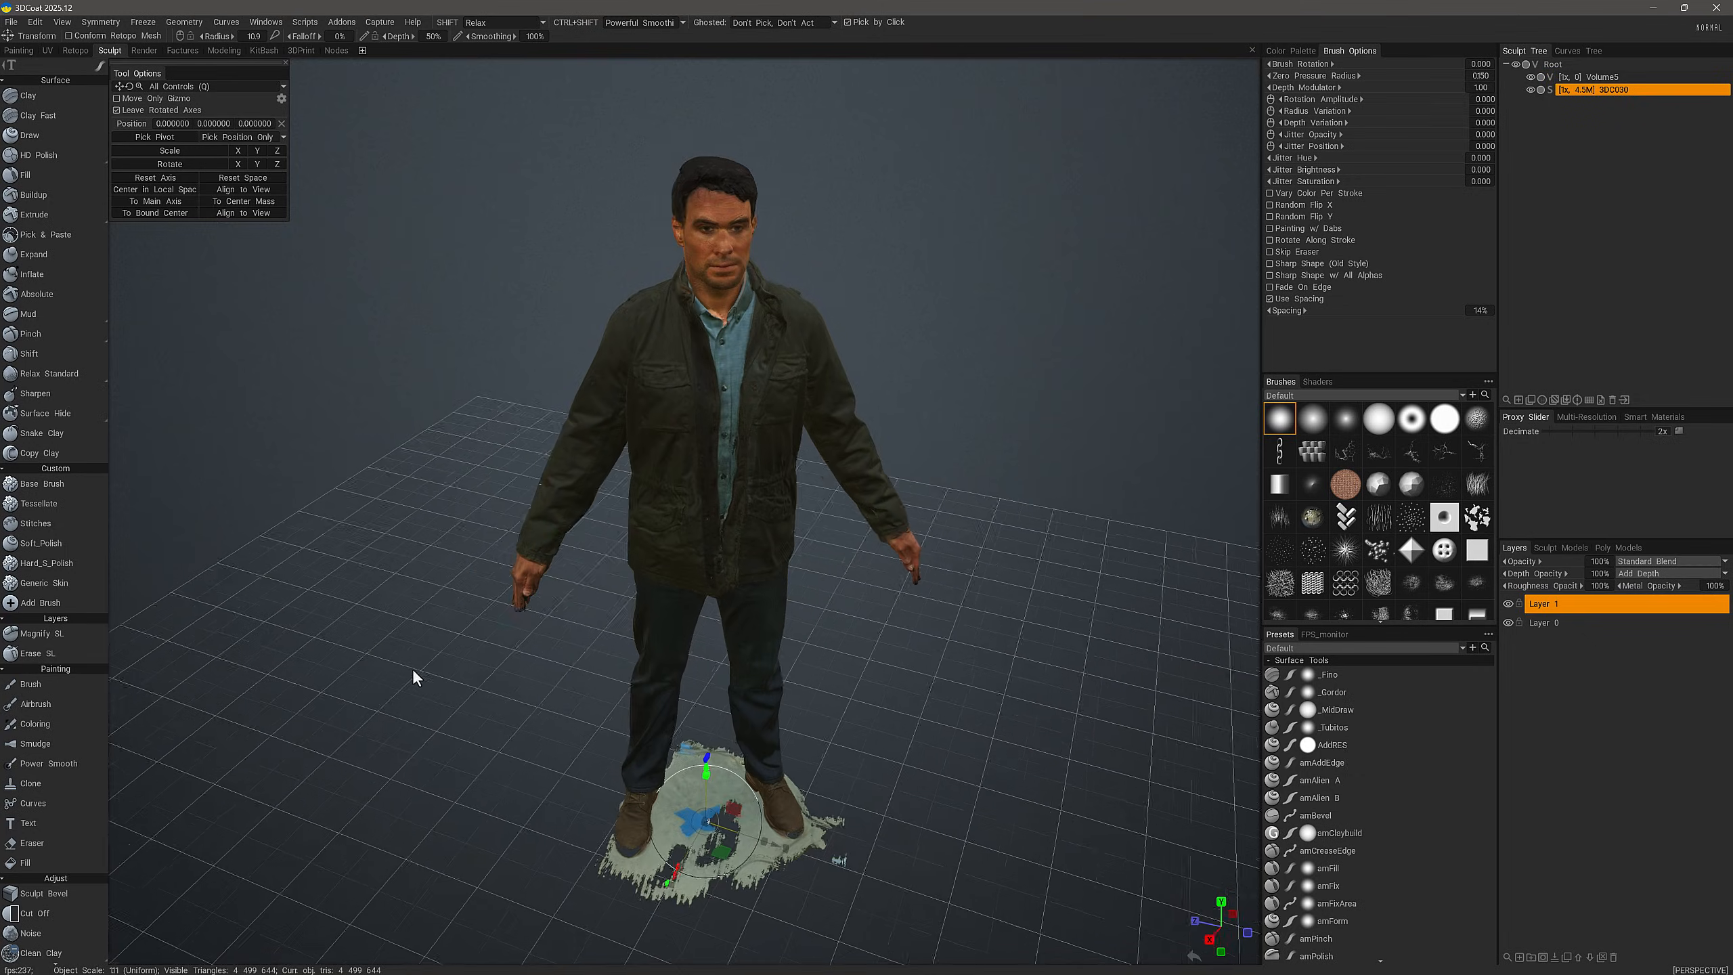
- Examine the imported sculpt mesh as a whole figure and close up on the face to judge its surface and colour detail
{"action": "left_click_drag", "start_coordinate": [412, 669], "coordinate": [466, 585]}
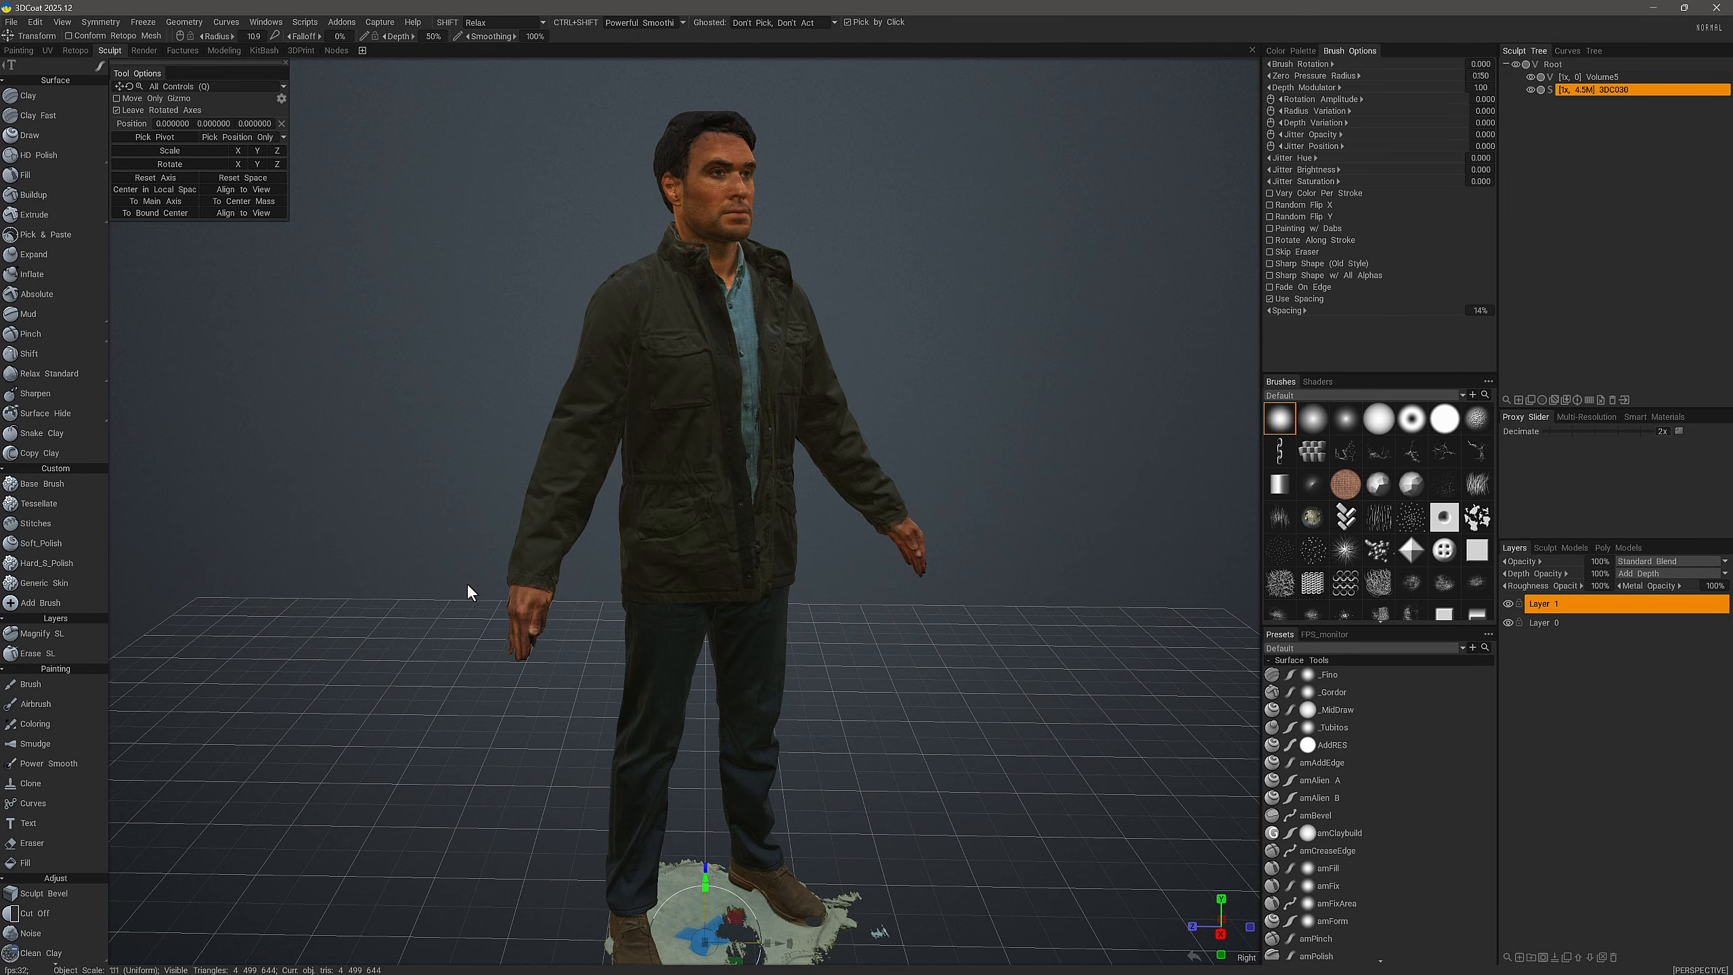
{"action": "left_click_drag", "start_coordinate": [466, 582], "coordinate": [517, 441]}
{"action": "middle_click_drag", "start_coordinate": [592, 174], "coordinate": [624, 331]}
{"action": "right_click_drag", "start_coordinate": [470, 304], "coordinate": [645, 282]}
{"action": "scroll", "coordinate": [645, 281], "scroll_direction": "up", "scroll_amount": 5}
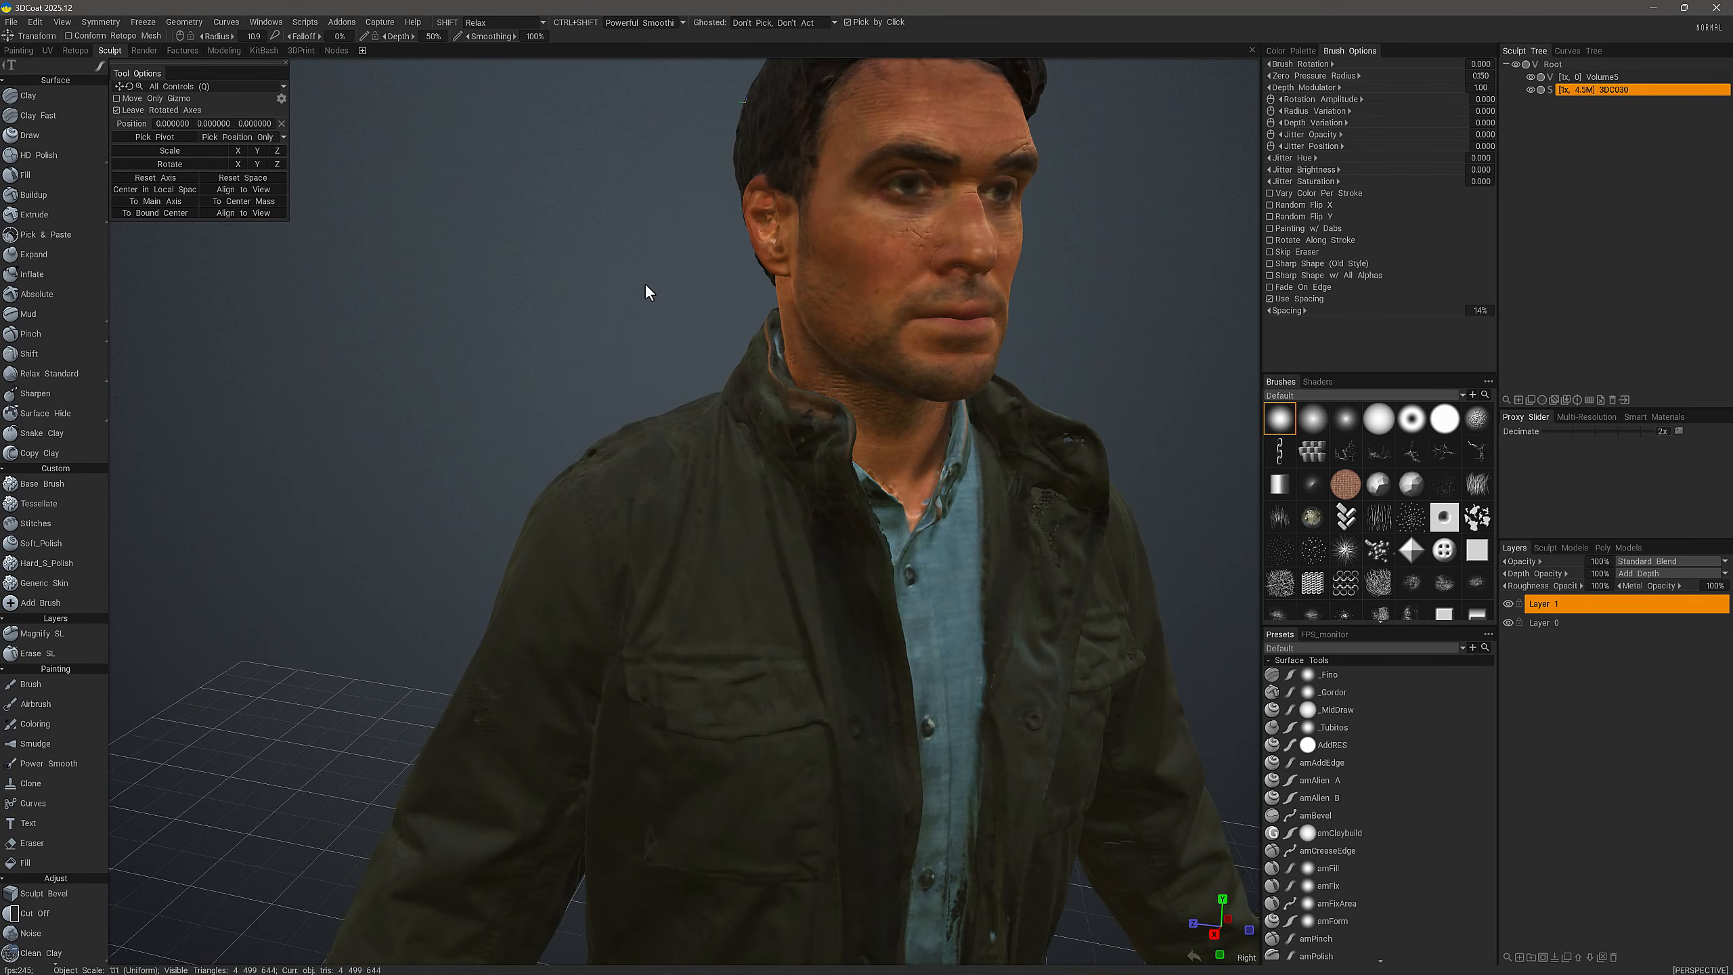
{"action": "key", "text": "w"}
{"action": "scroll", "coordinate": [647, 287], "scroll_direction": "up", "scroll_amount": 5}
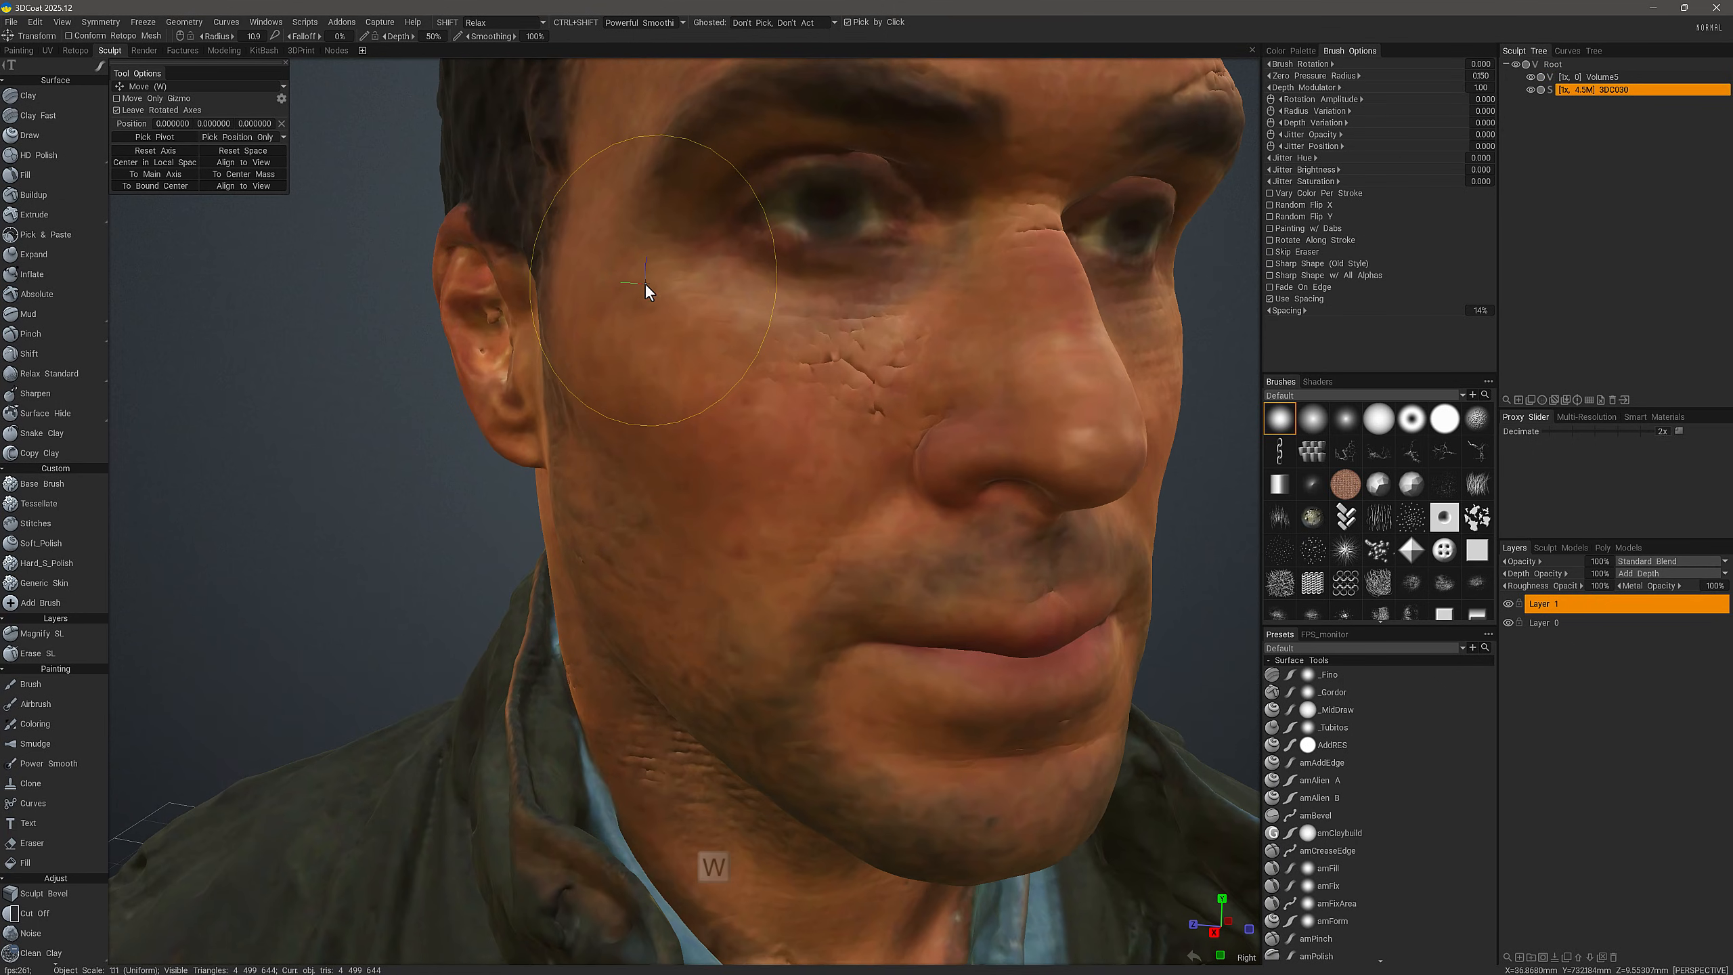
{"action": "key", "text": "w"}
{"action": "left_click_drag", "start_coordinate": [644, 281], "coordinate": [645, 282], "text": "alt"}
{"action": "scroll", "coordinate": [644, 282], "scroll_direction": "down", "scroll_amount": 4}
{"action": "scroll", "coordinate": [645, 282], "scroll_direction": "down", "scroll_amount": 4}
{"action": "scroll", "coordinate": [645, 281], "scroll_direction": "down", "scroll_amount": 2}
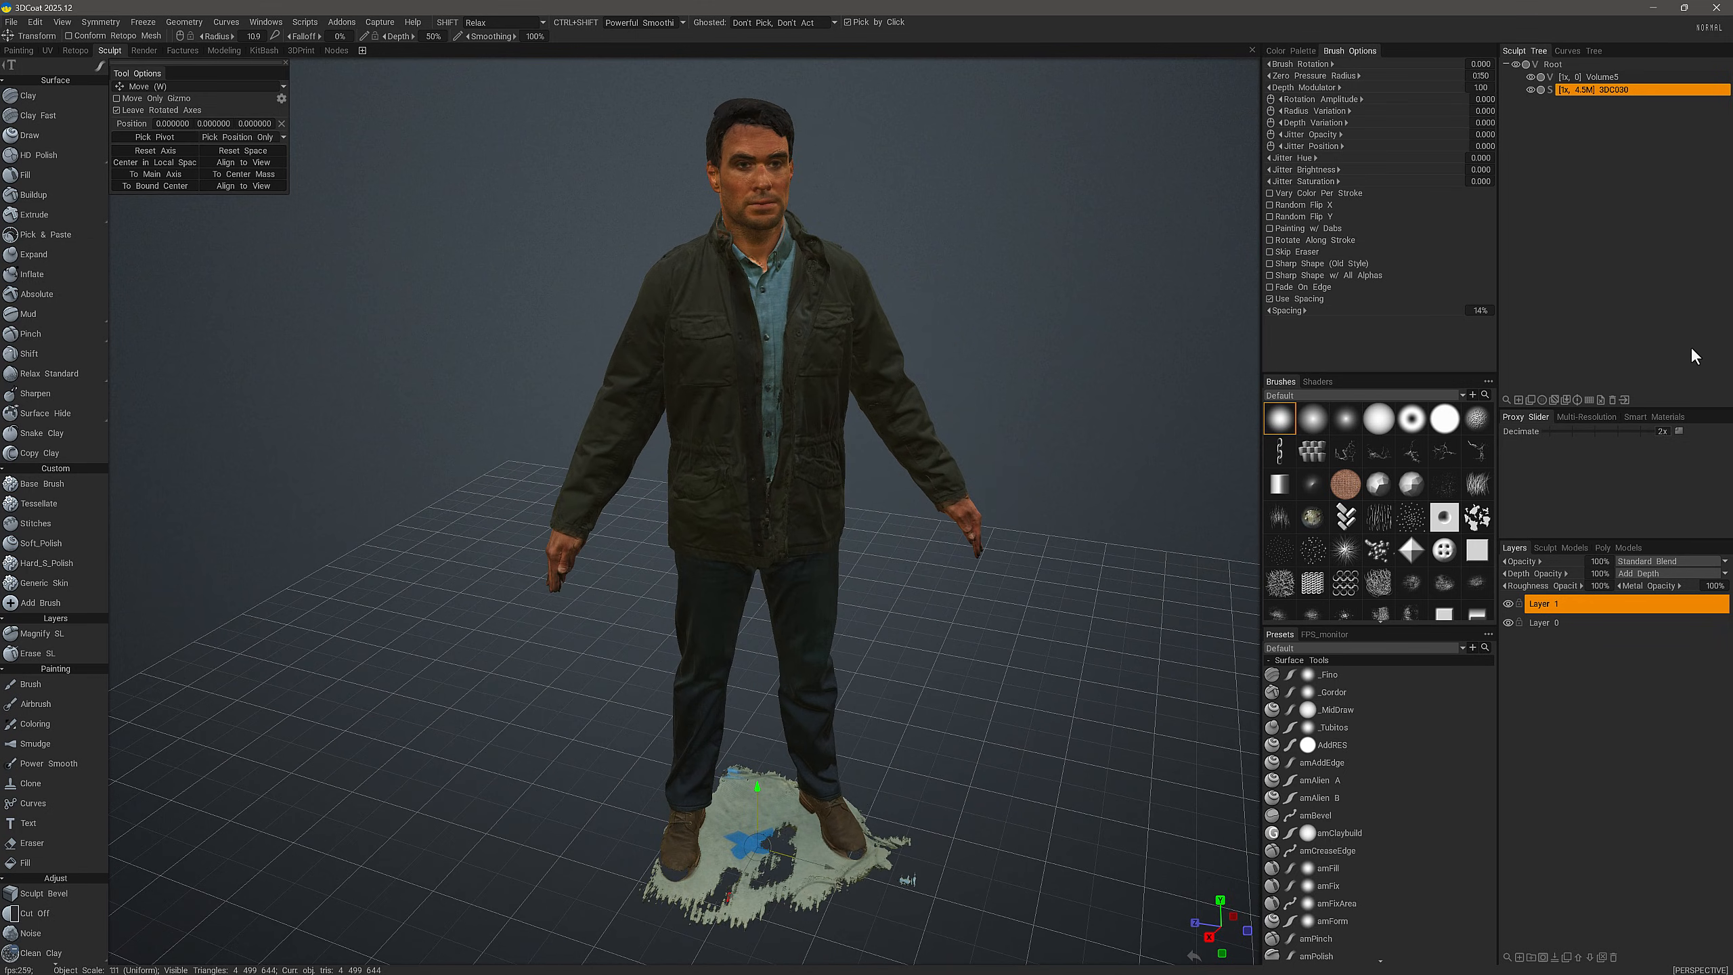
- Duplicate the 3DC030 volume and make the original the active volume
{"action": "left_click", "coordinate": [1532, 401]}
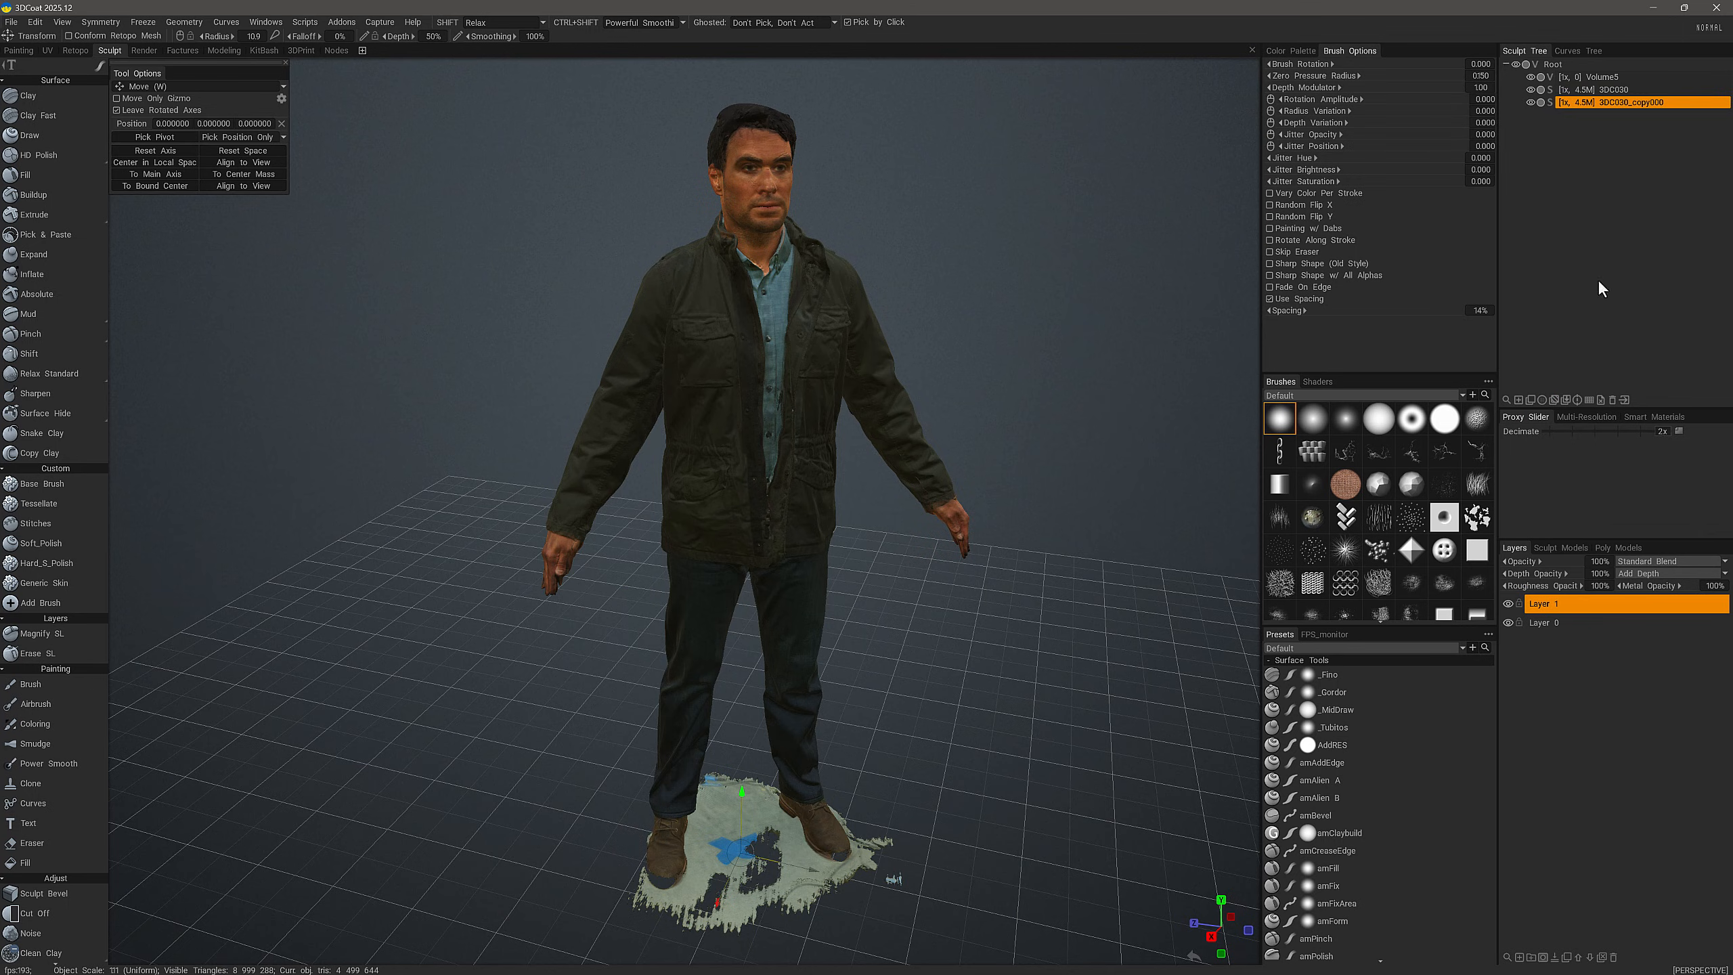
{"action": "left_click", "coordinate": [1618, 90]}
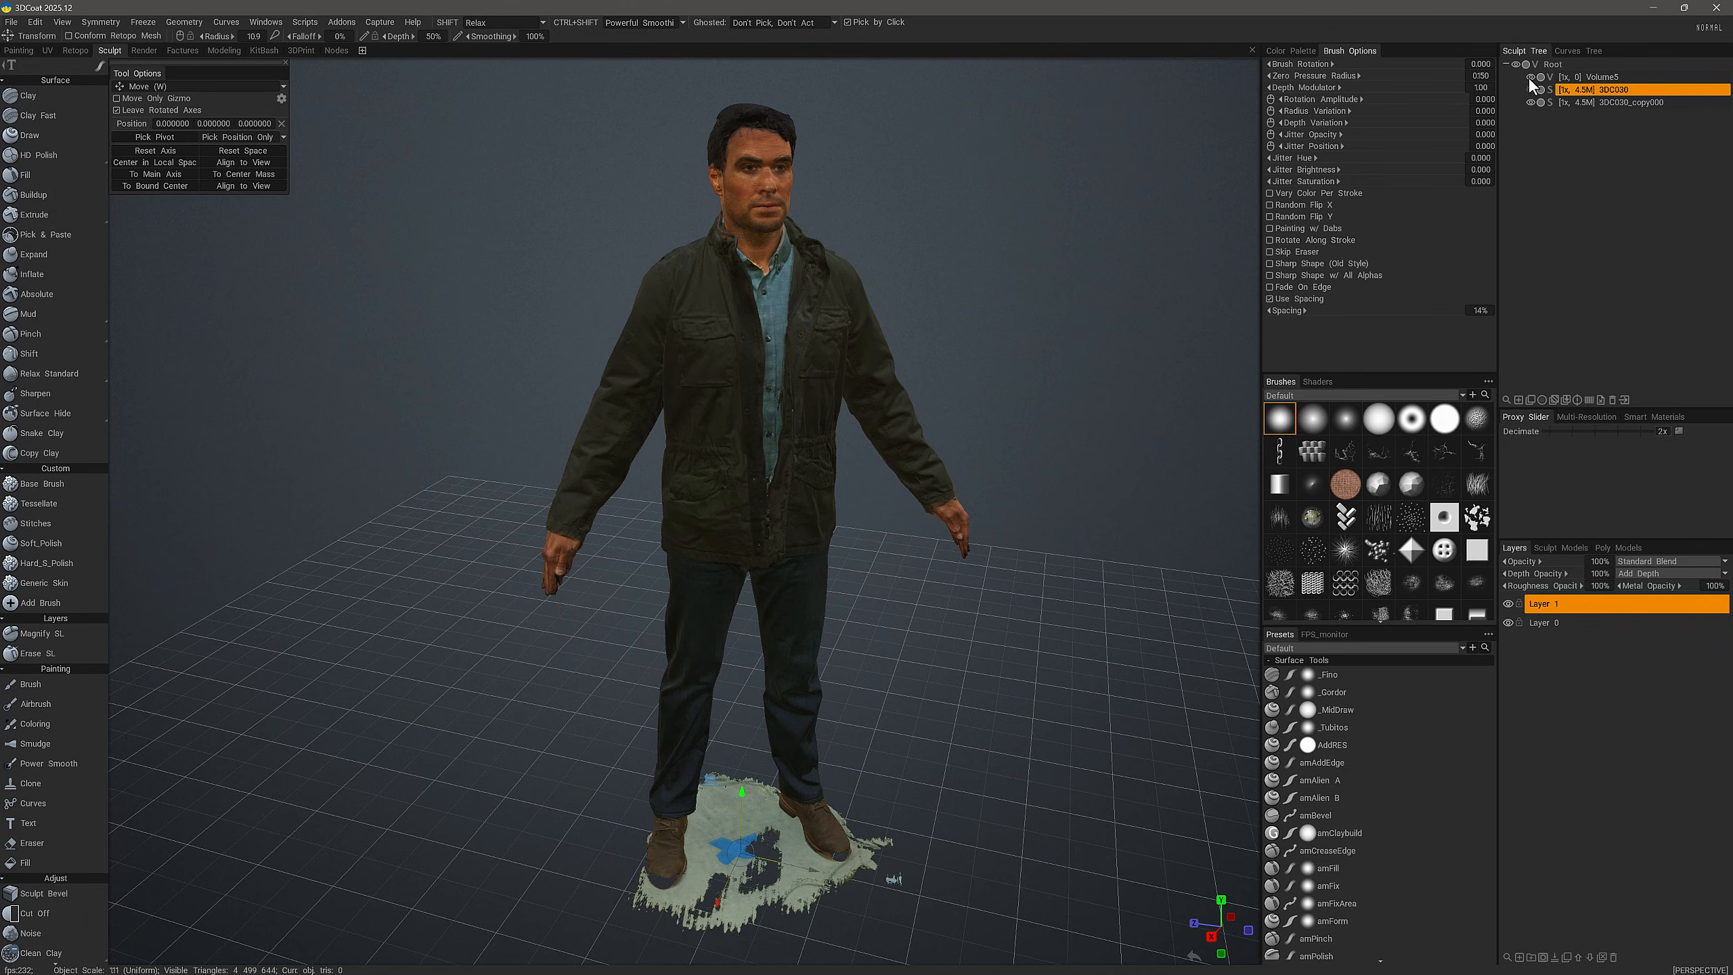
- Hide the original 3DC030 volume and delete the empty Volume5
{"action": "left_click", "coordinate": [1529, 76]}
{"action": "left_click", "coordinate": [1530, 90]}
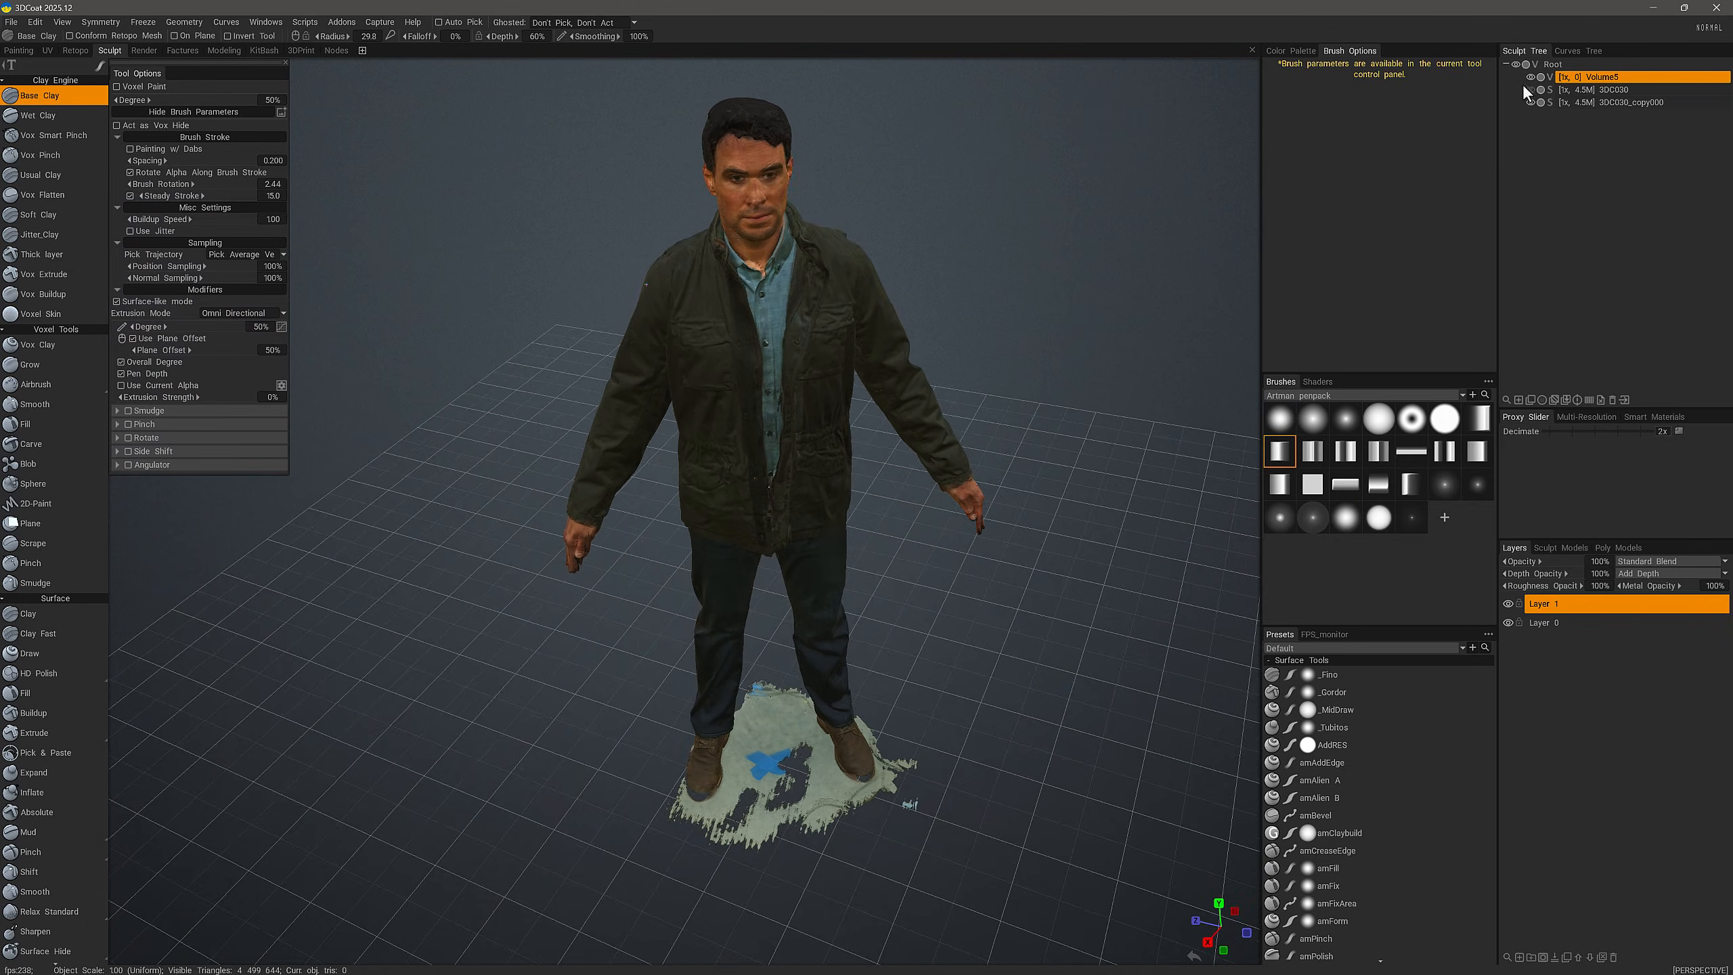
{"action": "left_click", "coordinate": [1611, 399]}
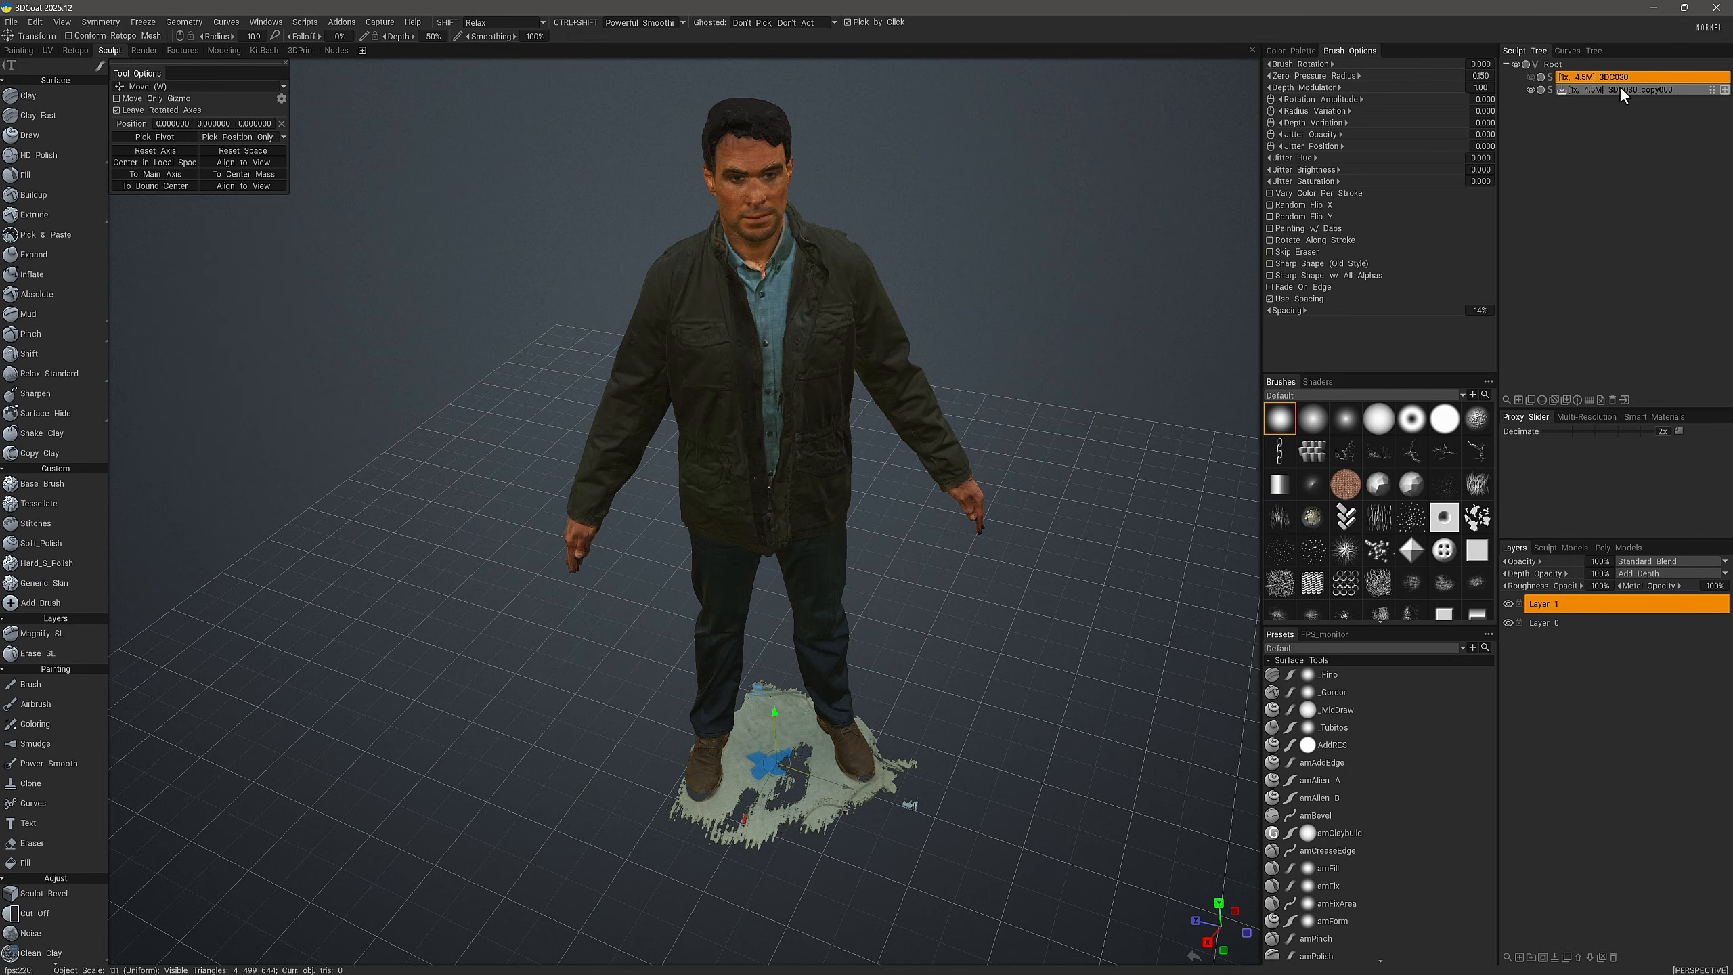
- Voxelize the 3DC030_copy000 volume with a required poly count of 10M
{"action": "left_click", "coordinate": [1623, 89]}
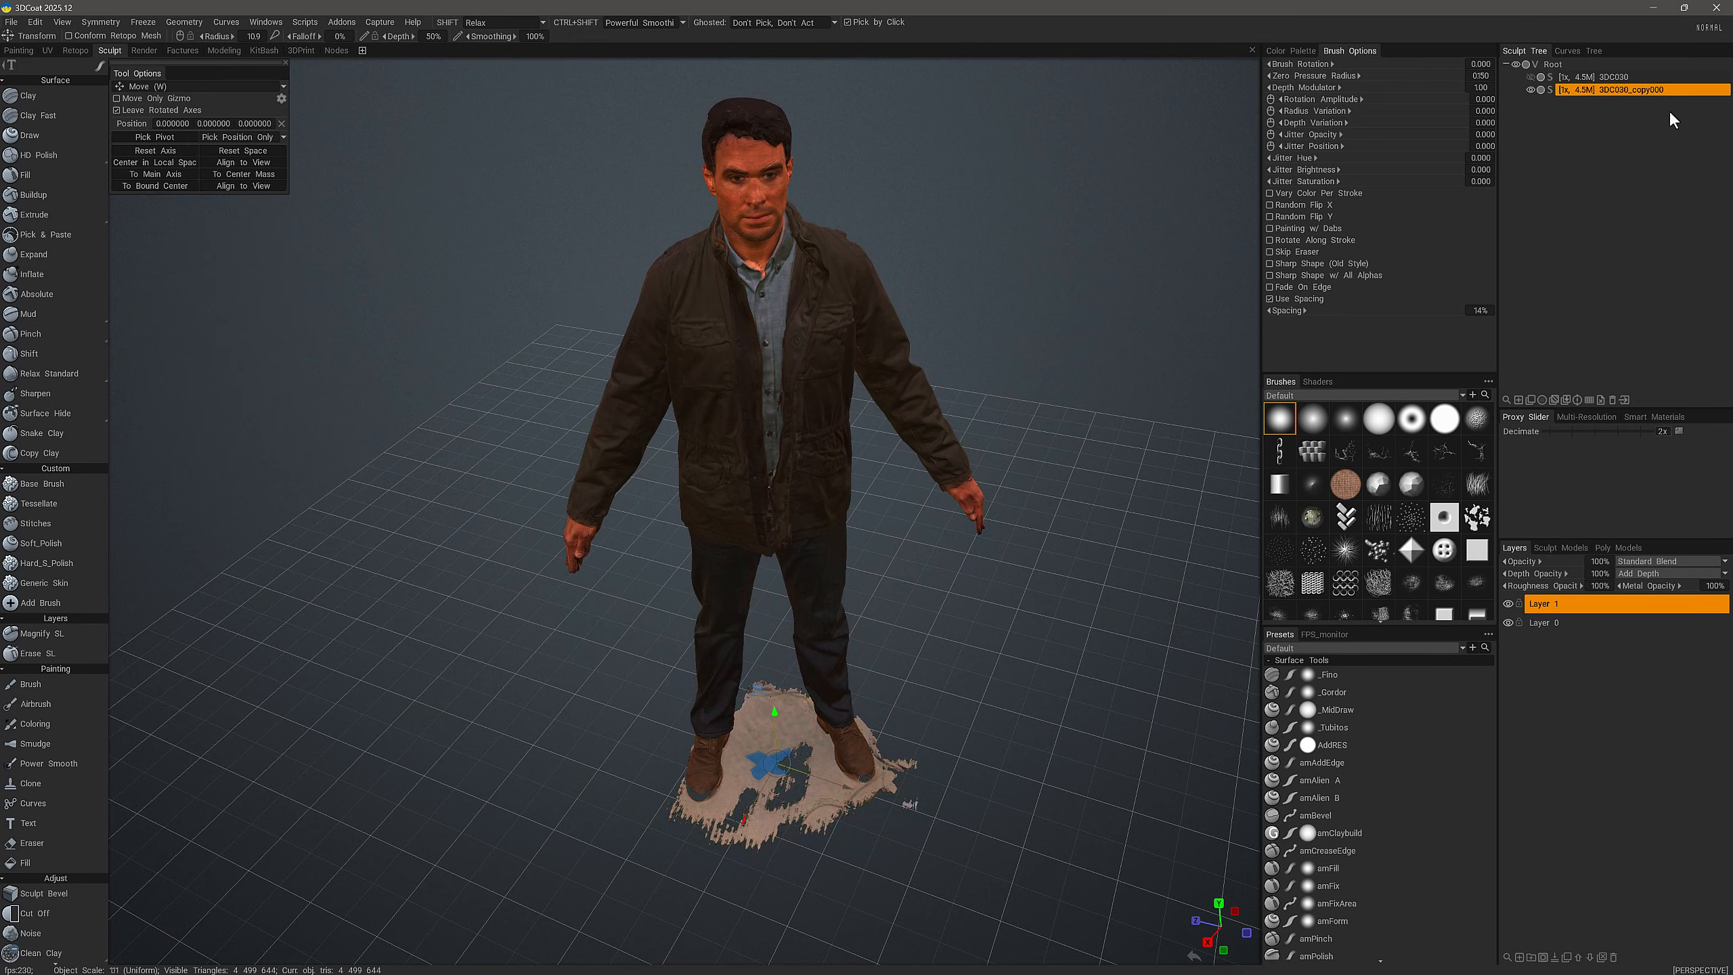
{"action": "left_click", "coordinate": [1547, 89]}
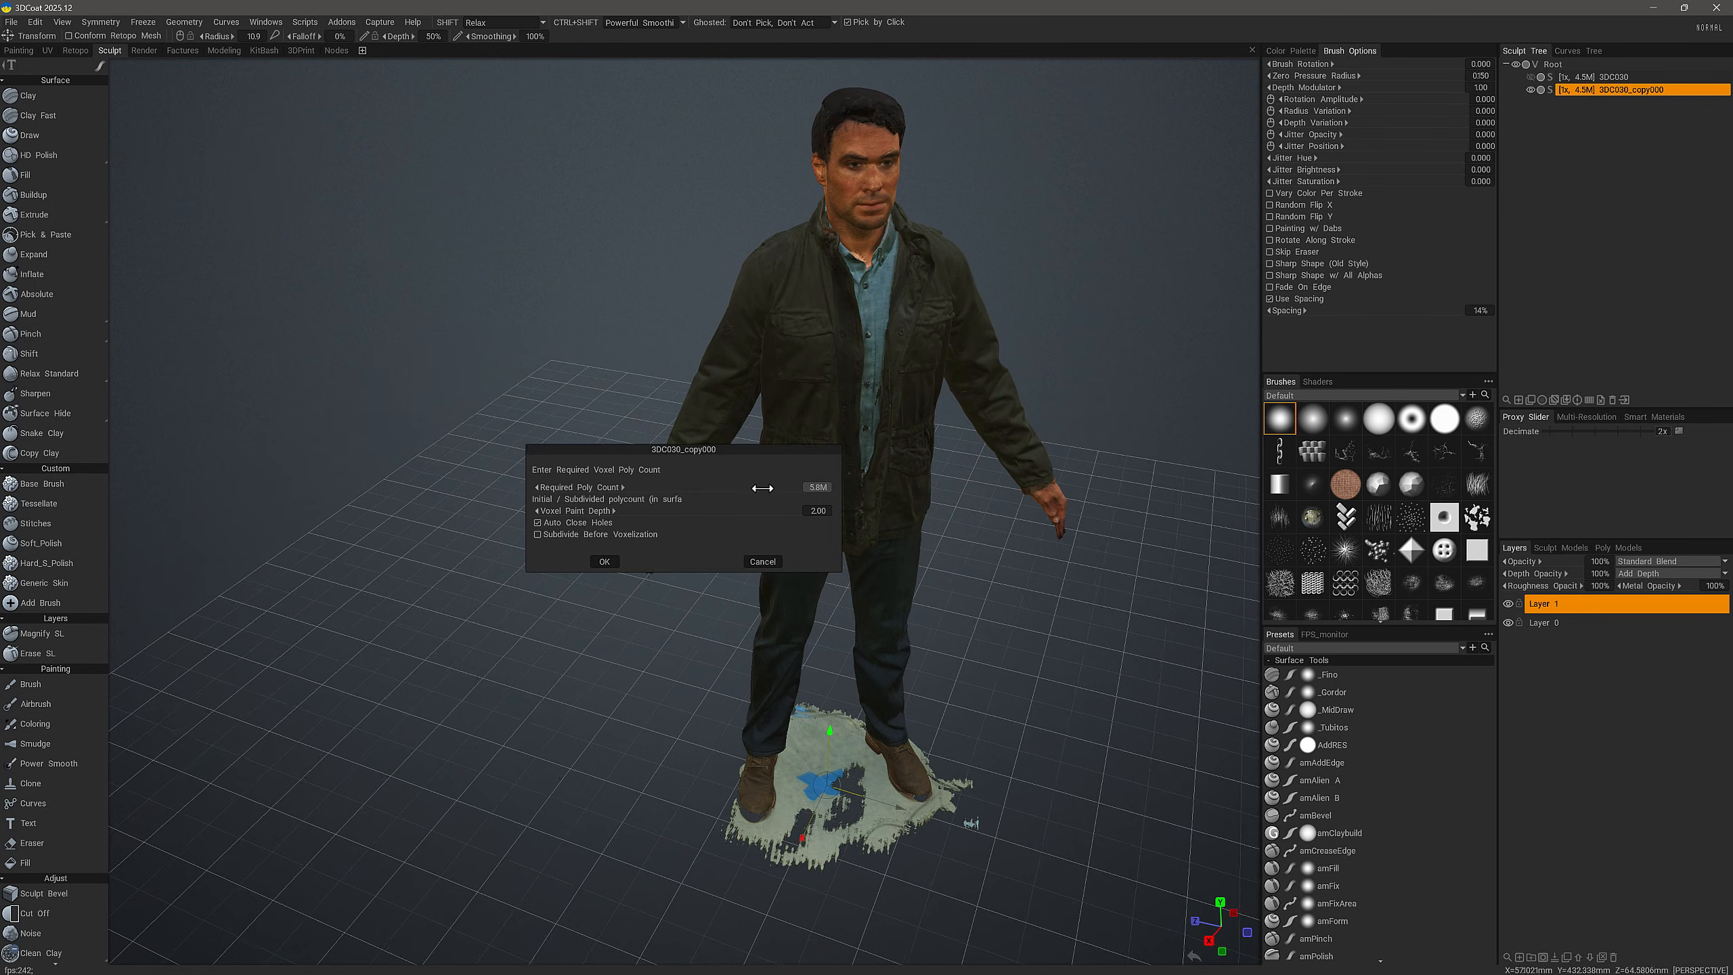
{"action": "left_click_drag", "start_coordinate": [753, 487], "coordinate": [780, 488]}
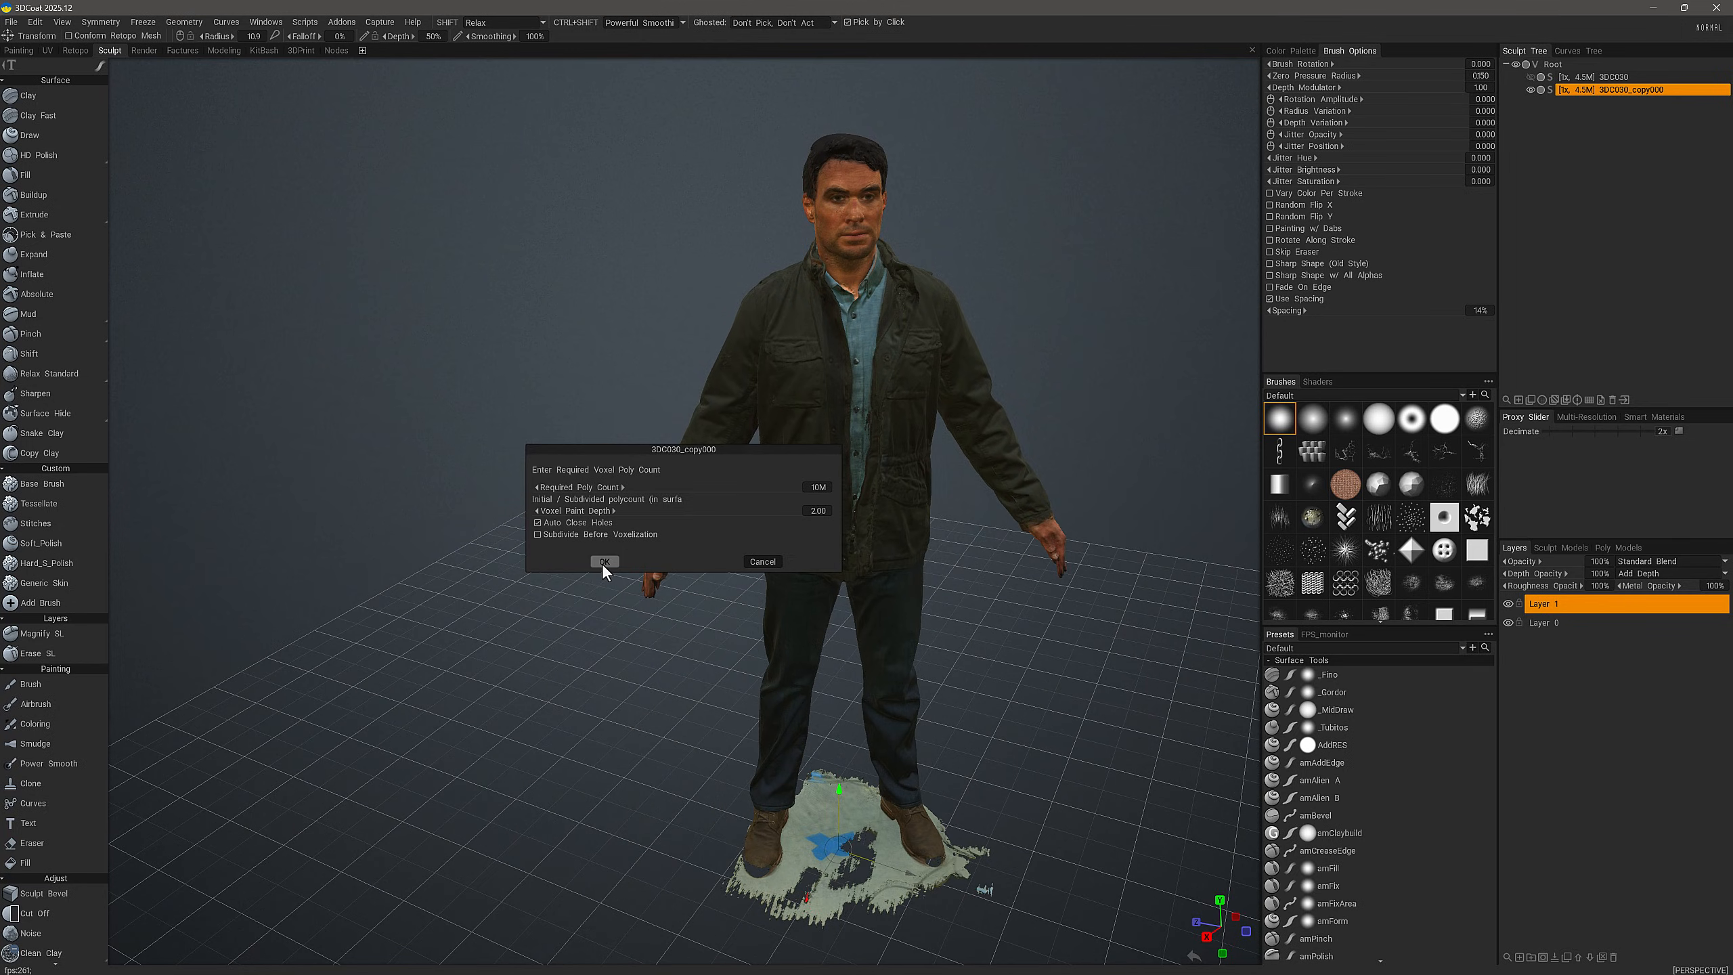
{"action": "left_click", "coordinate": [818, 509]}
{"action": "type", "text": "3"}
{"action": "key", "text": "Return"}
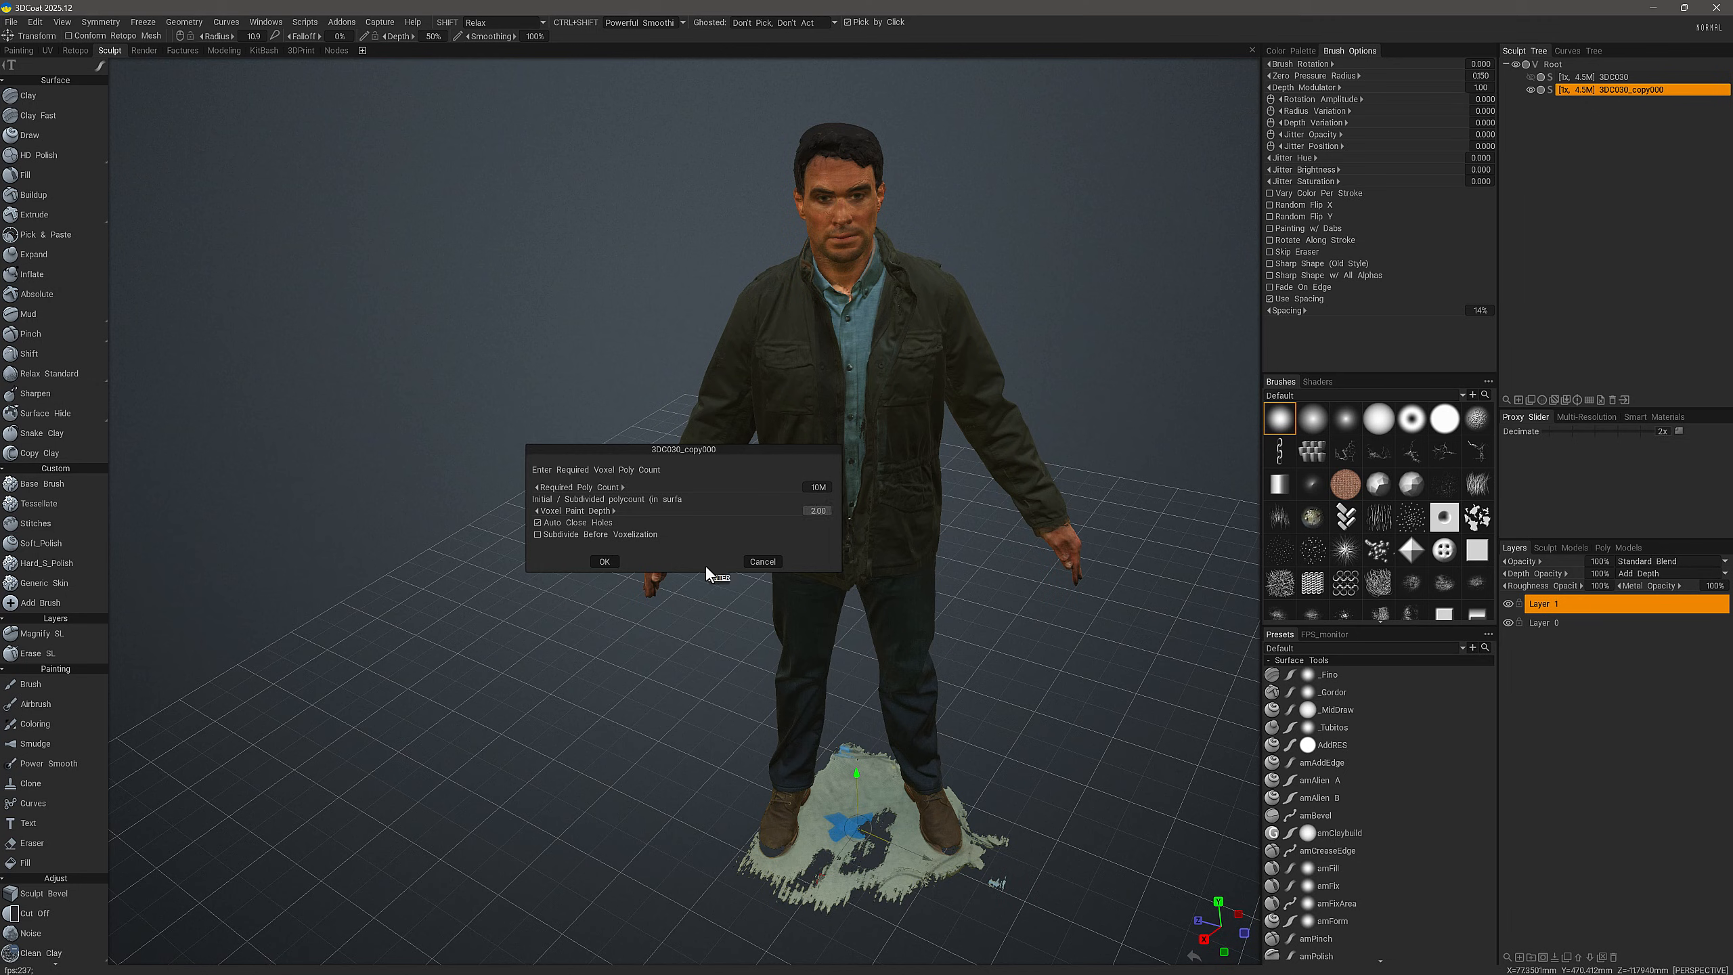
{"action": "left_click", "coordinate": [606, 562]}
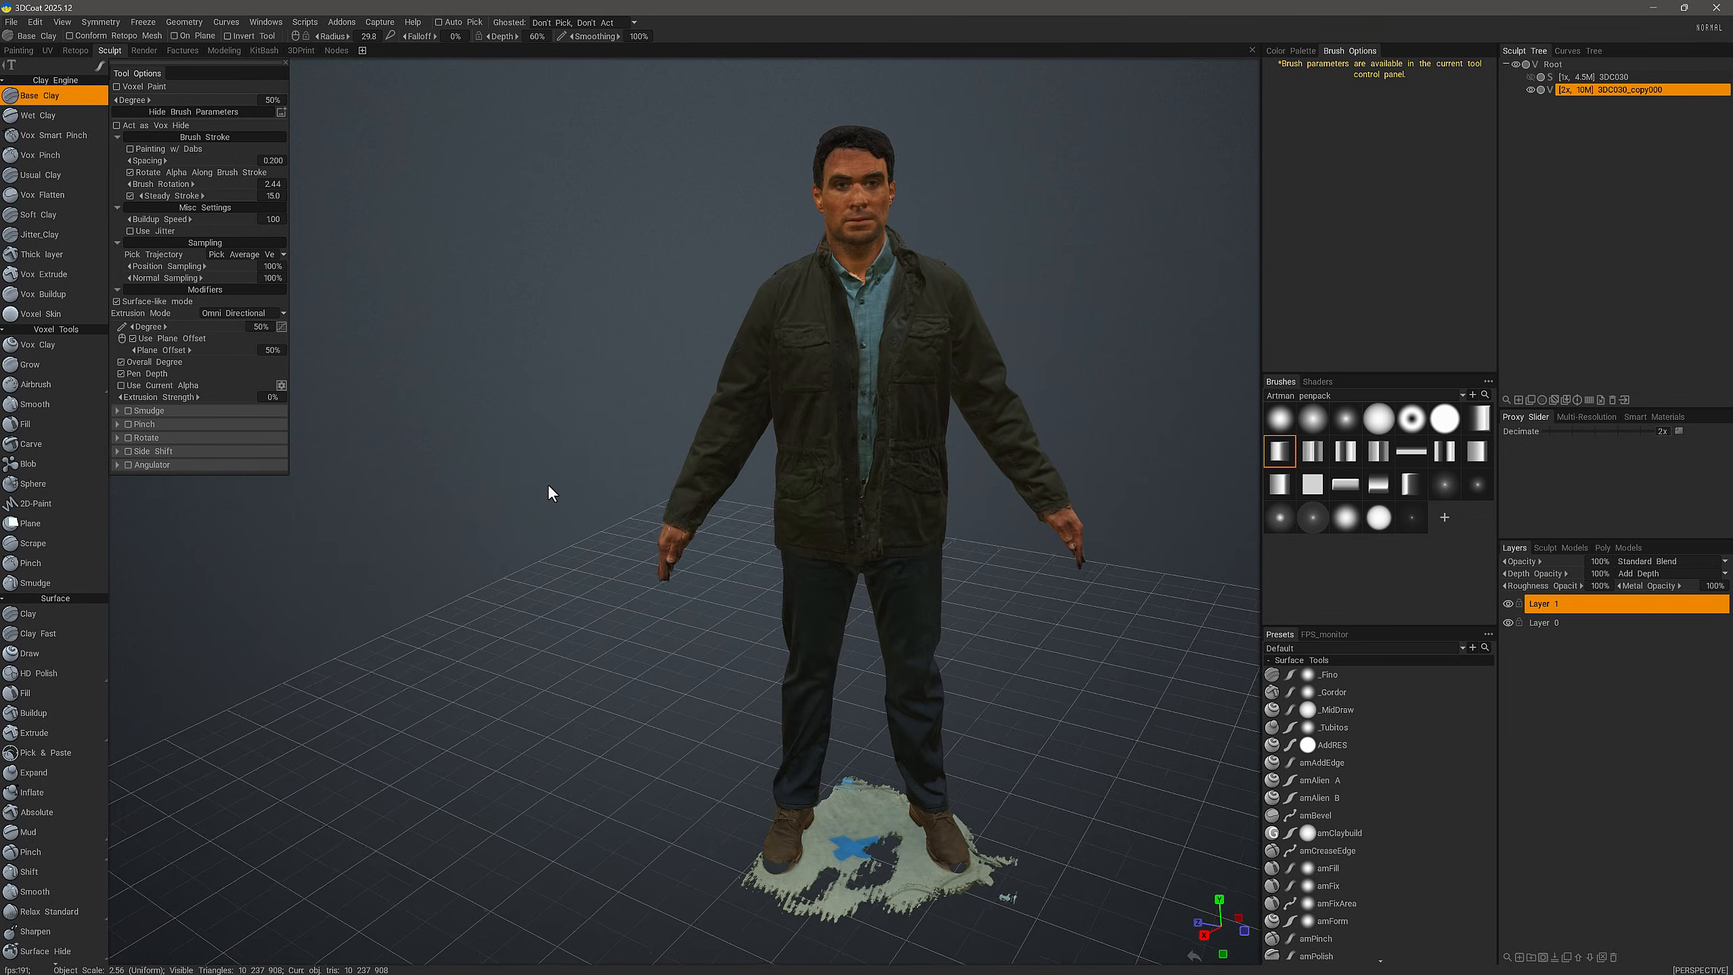
- Examine the voxelized figure's colour and surface detail up close around the face and jacket
{"action": "left_click_drag", "start_coordinate": [556, 479], "coordinate": [772, 355]}
{"action": "right_click_drag", "start_coordinate": [790, 89], "coordinate": [607, 376]}
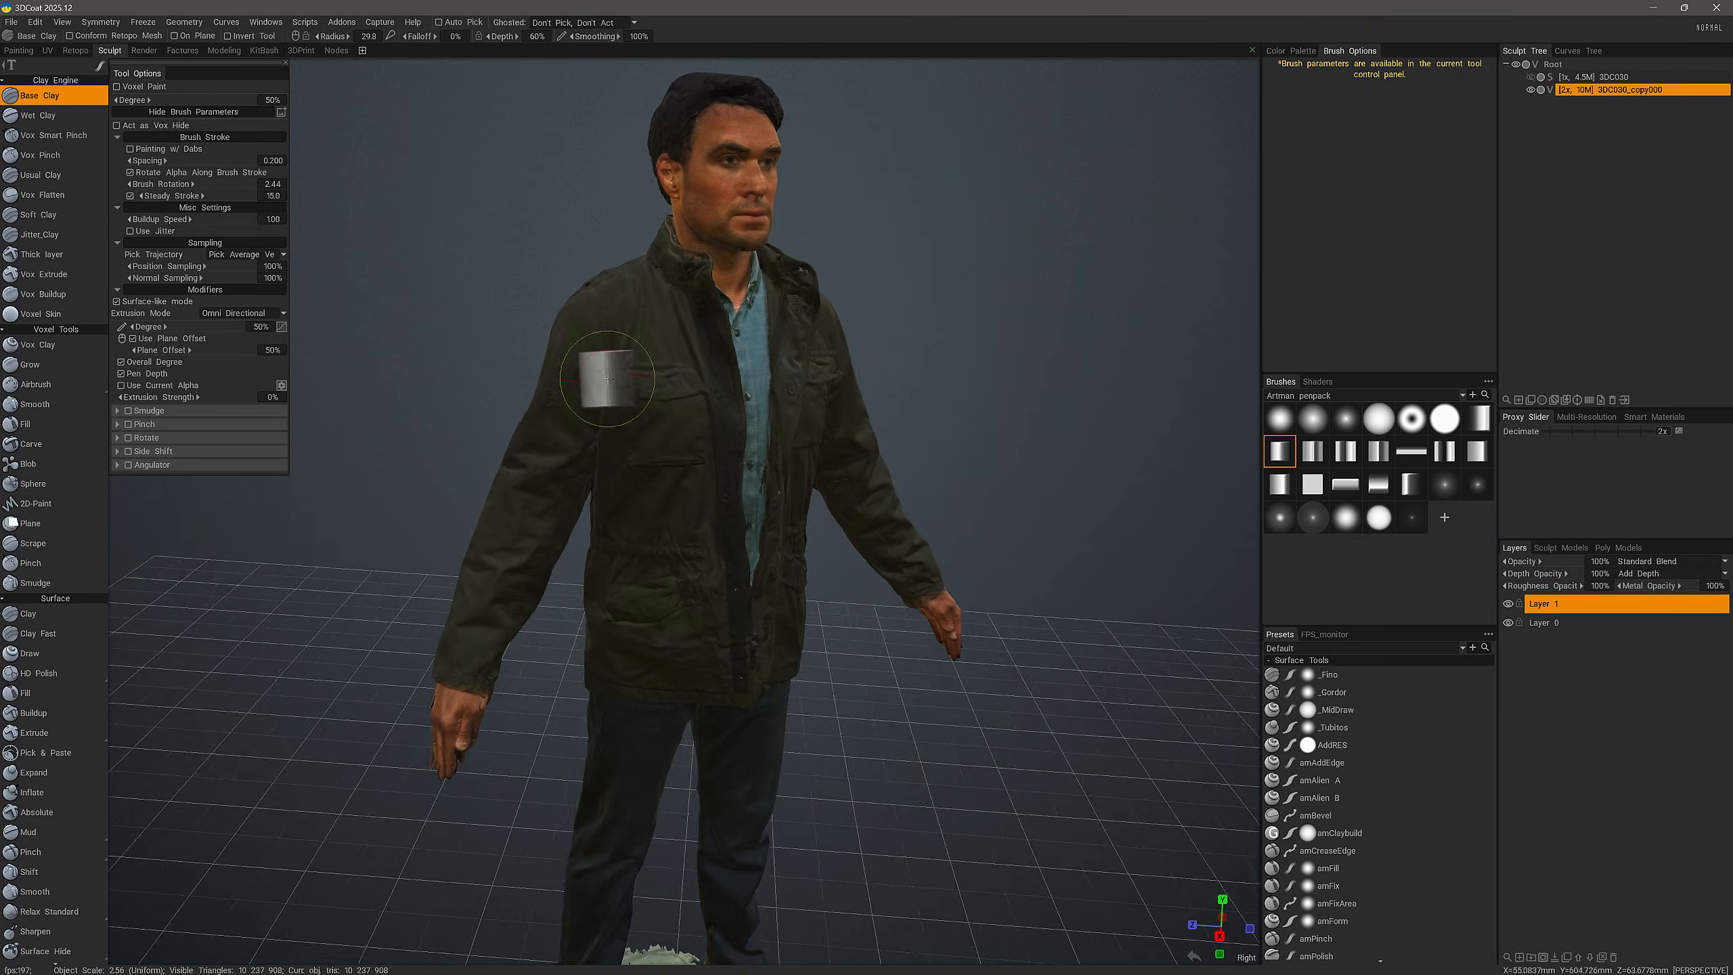
{"action": "middle_click_drag", "start_coordinate": [607, 376], "coordinate": [684, 319]}
{"action": "right_click_drag", "start_coordinate": [684, 319], "coordinate": [544, 314]}
{"action": "left_click_drag", "start_coordinate": [544, 314], "coordinate": [568, 391]}
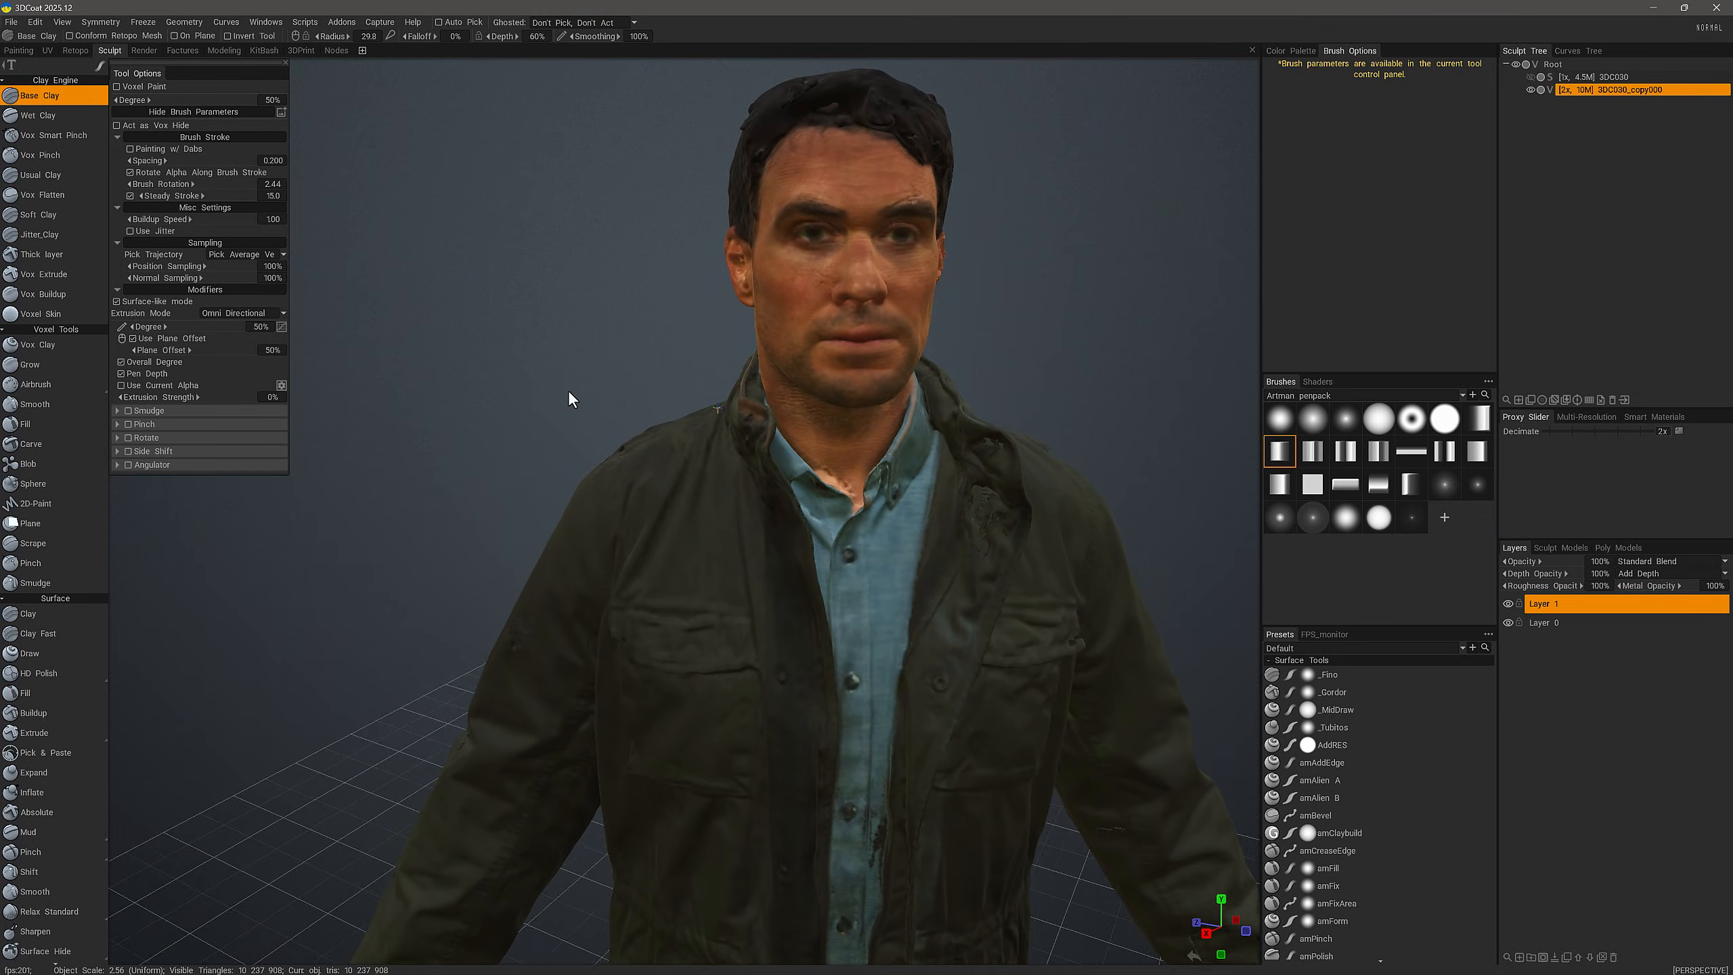
{"action": "right_click_drag", "start_coordinate": [568, 390], "coordinate": [541, 410]}
{"action": "left_click_drag", "start_coordinate": [540, 410], "coordinate": [535, 410]}
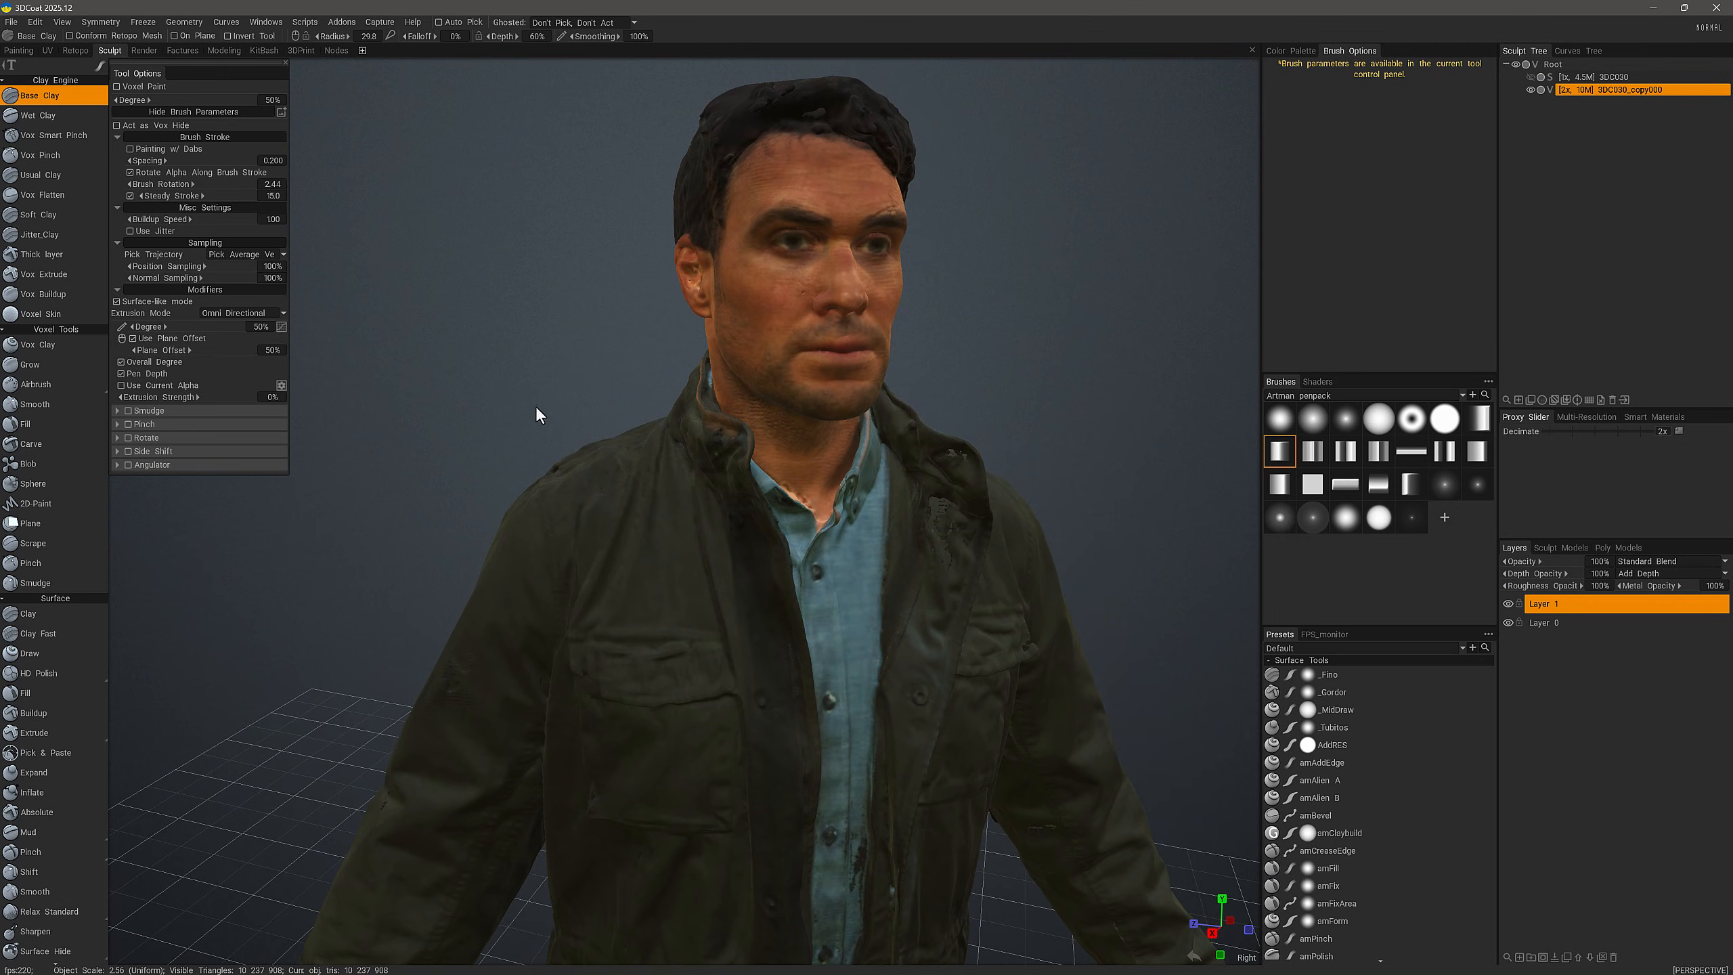
- Hide the scan colour on Layer 1 and add a new layer above Layer 0
{"action": "left_click", "coordinate": [1507, 604]}
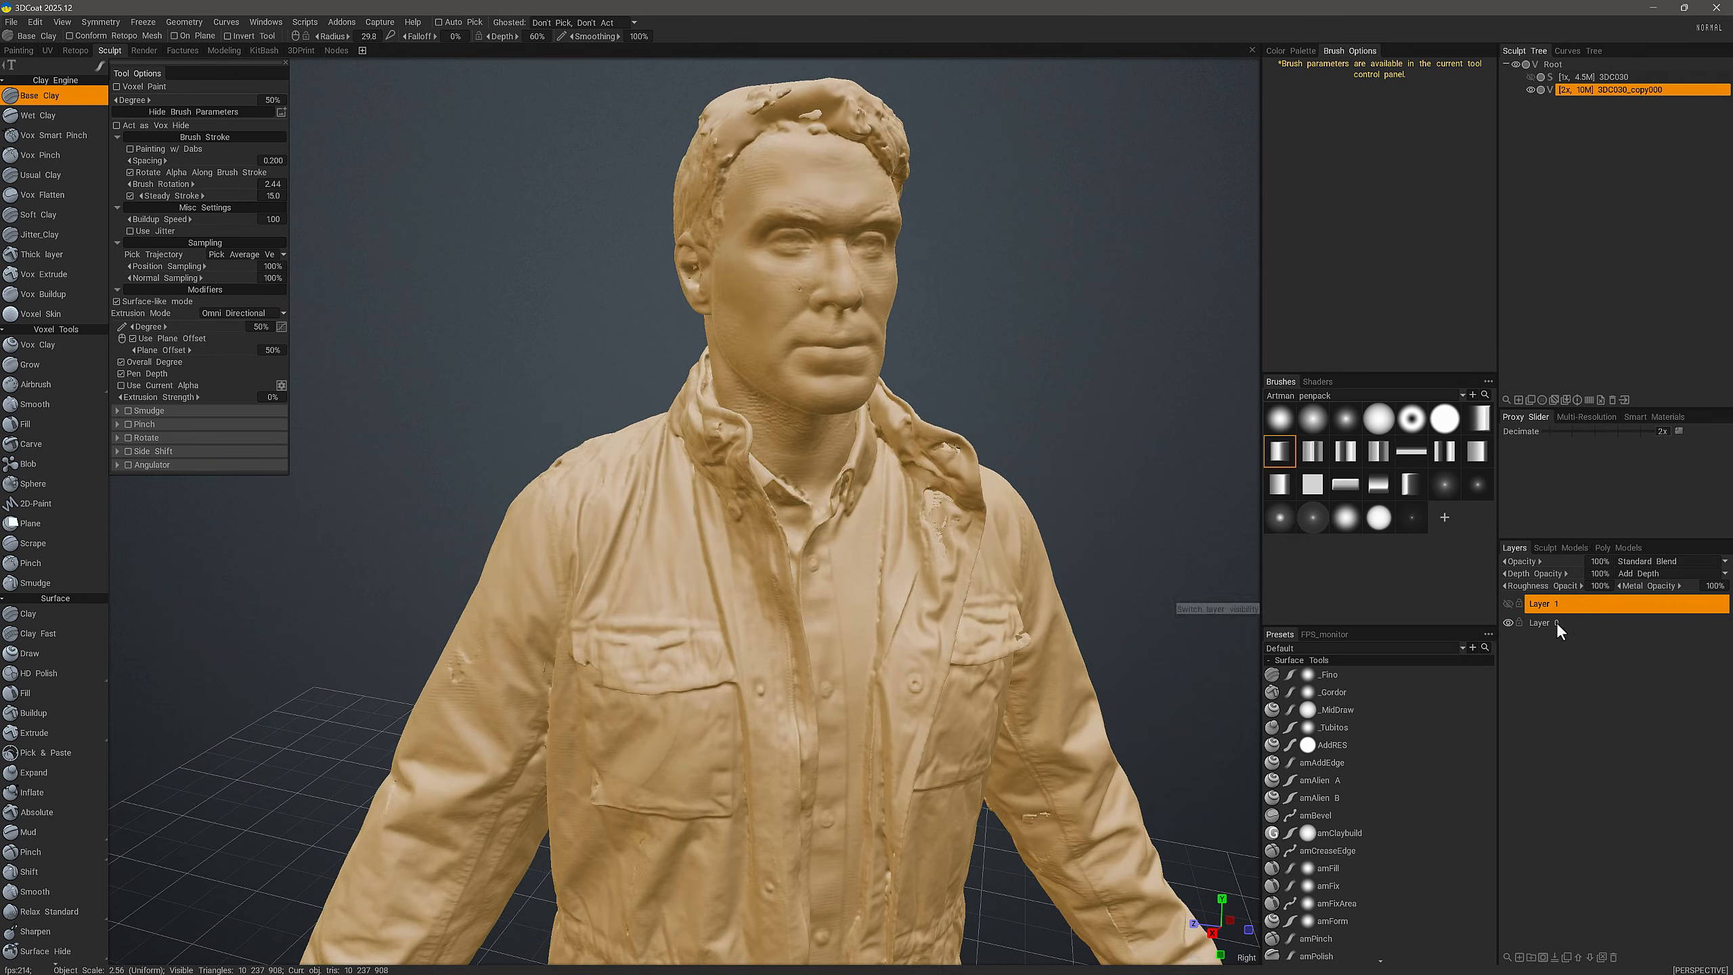
{"action": "left_click", "coordinate": [1557, 623]}
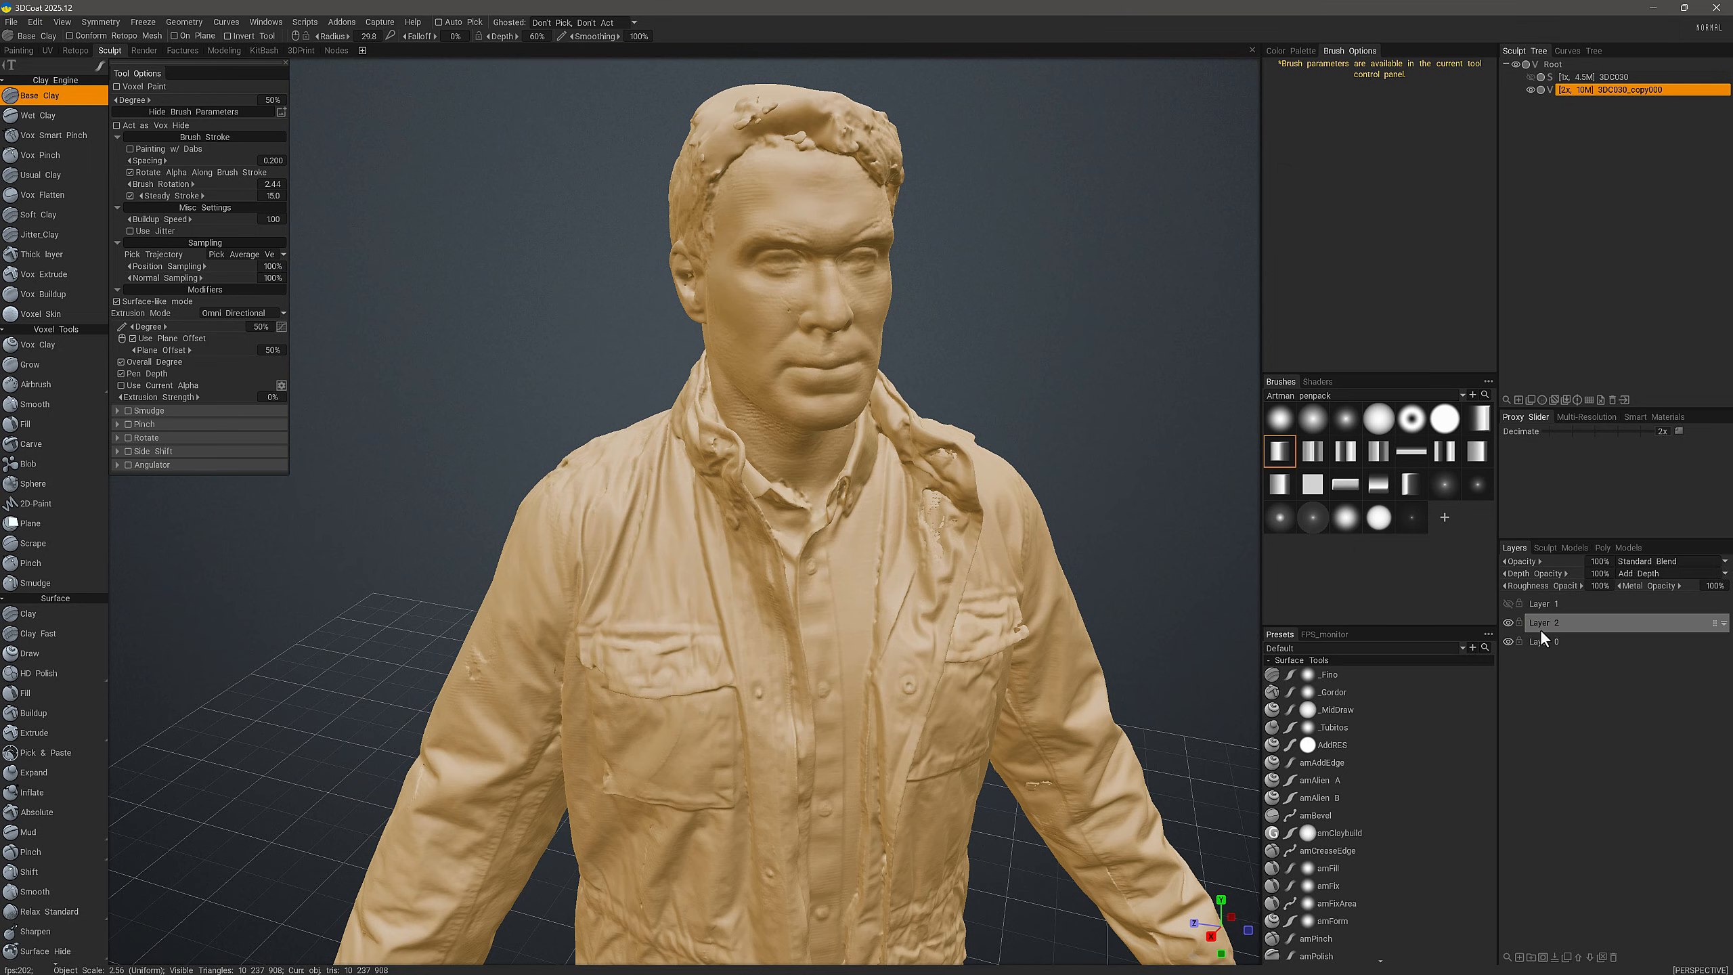
- Smooth the bumpy hairline above the forehead with the voxel Smooth tool
{"action": "mouse_move", "coordinate": [31, 386]}
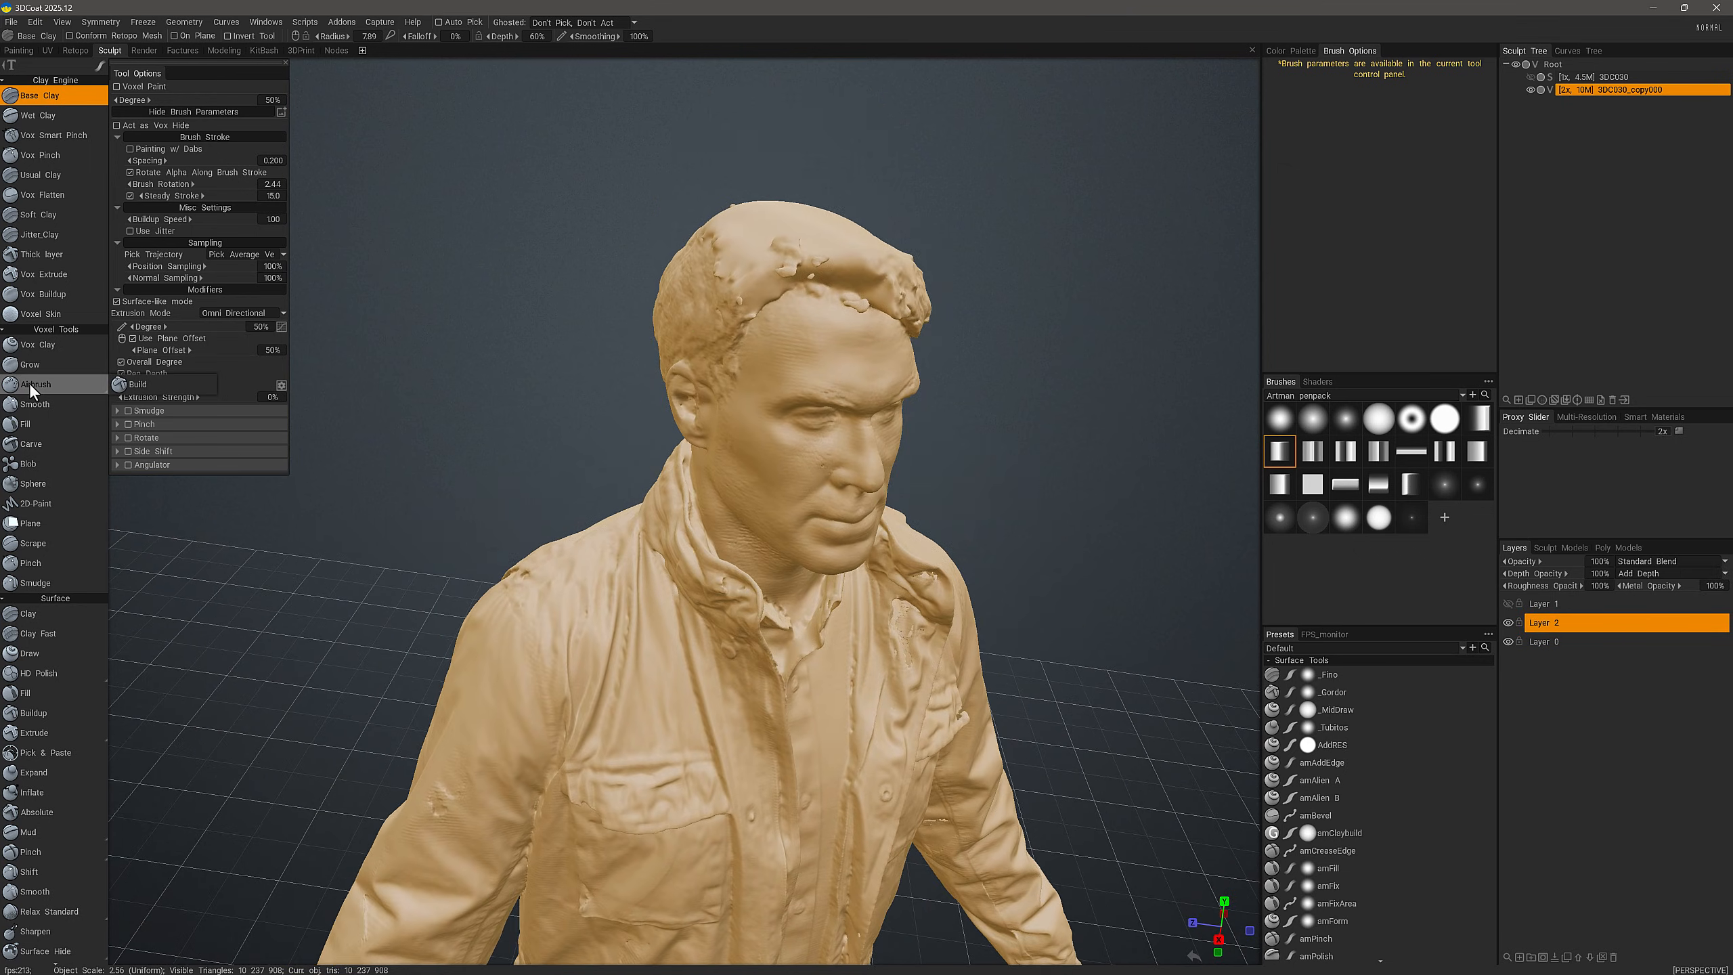
{"action": "left_click", "coordinate": [35, 404]}
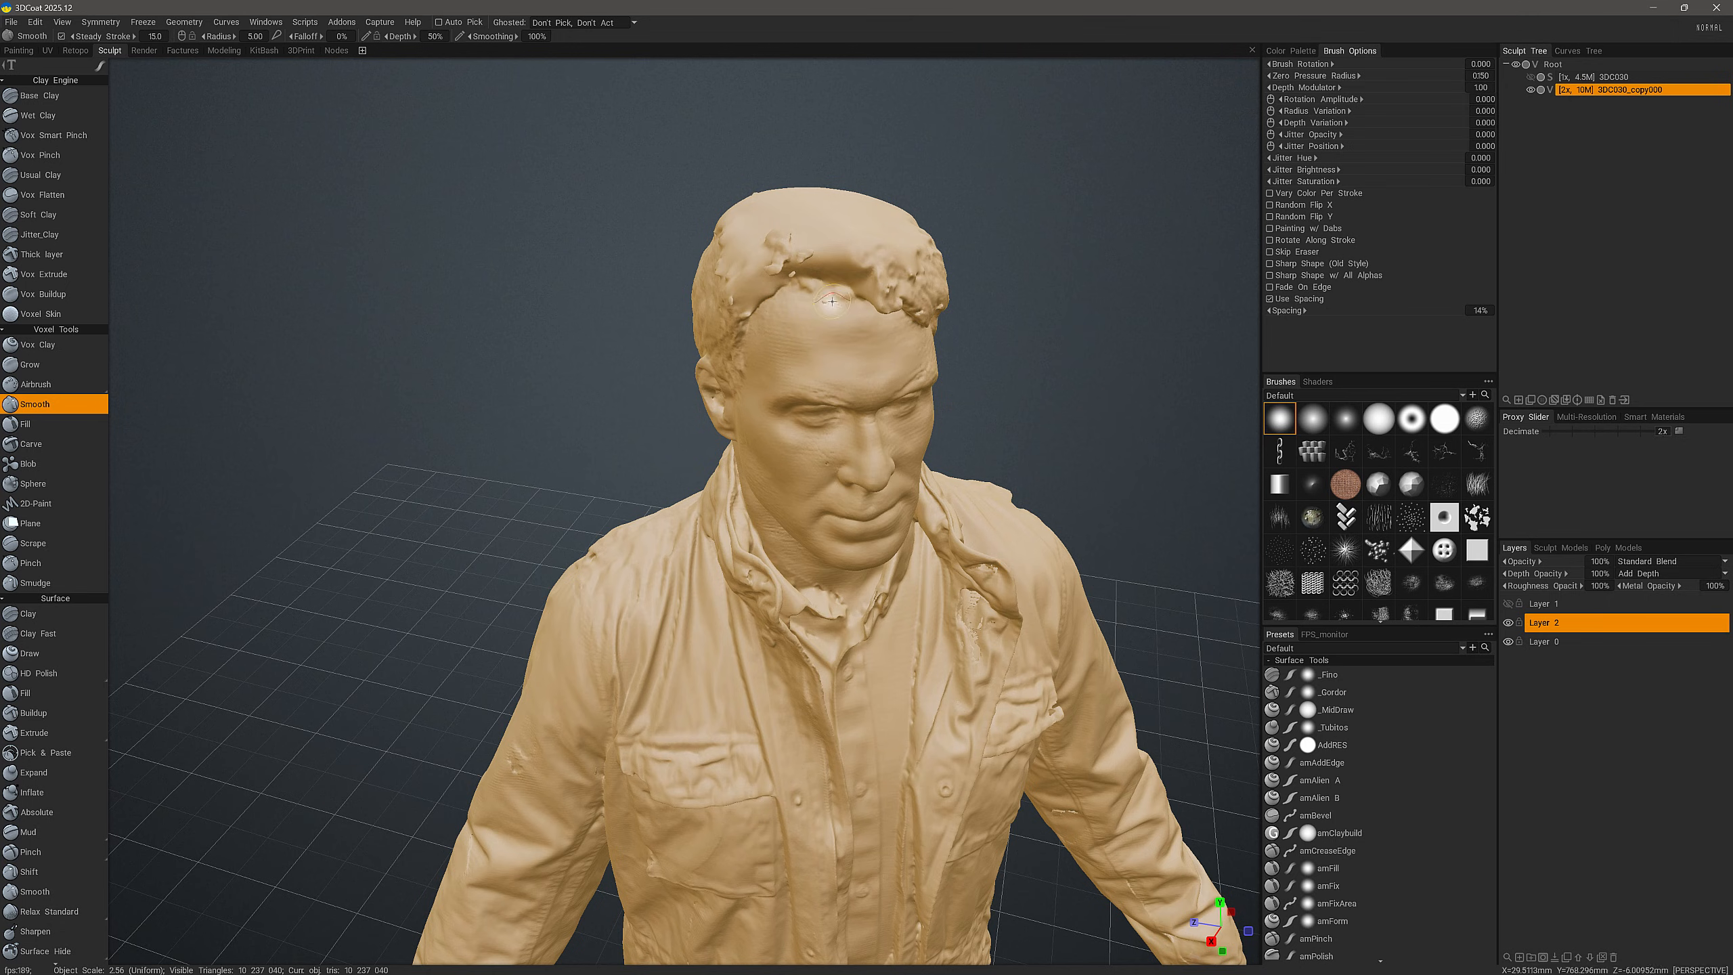
{"action": "mouse_move", "coordinate": [826, 301]}
{"action": "left_mouse_down"}
{"action": "mouse_move", "coordinate": [844, 306]}
{"action": "mouse_move", "coordinate": [802, 256]}
{"action": "mouse_move", "coordinate": [791, 275]}
{"action": "mouse_move", "coordinate": [671, 292]}
{"action": "mouse_move", "coordinate": [730, 274]}
{"action": "mouse_move", "coordinate": [716, 306]}
{"action": "mouse_move", "coordinate": [756, 301]}
{"action": "mouse_move", "coordinate": [827, 265]}
{"action": "mouse_move", "coordinate": [715, 240]}
{"action": "mouse_move", "coordinate": [717, 371]}
{"action": "mouse_move", "coordinate": [633, 355]}
{"action": "mouse_move", "coordinate": [671, 331]}
{"action": "left_mouse_up"}
- Smooth the rough, pitted surface on the back of the hand and around the knuckles
{"action": "middle_click_drag", "start_coordinate": [671, 330], "coordinate": [682, 170], "text": "alt"}
{"action": "middle_click_drag", "start_coordinate": [496, 510], "coordinate": [512, 239], "text": "alt"}
{"action": "mouse_move", "coordinate": [325, 520]}
{"action": "left_mouse_down", "text": "alt"}
{"action": "mouse_move", "coordinate": [515, 473]}
{"action": "mouse_move", "coordinate": [651, 470]}
{"action": "left_mouse_up", "text": "alt"}
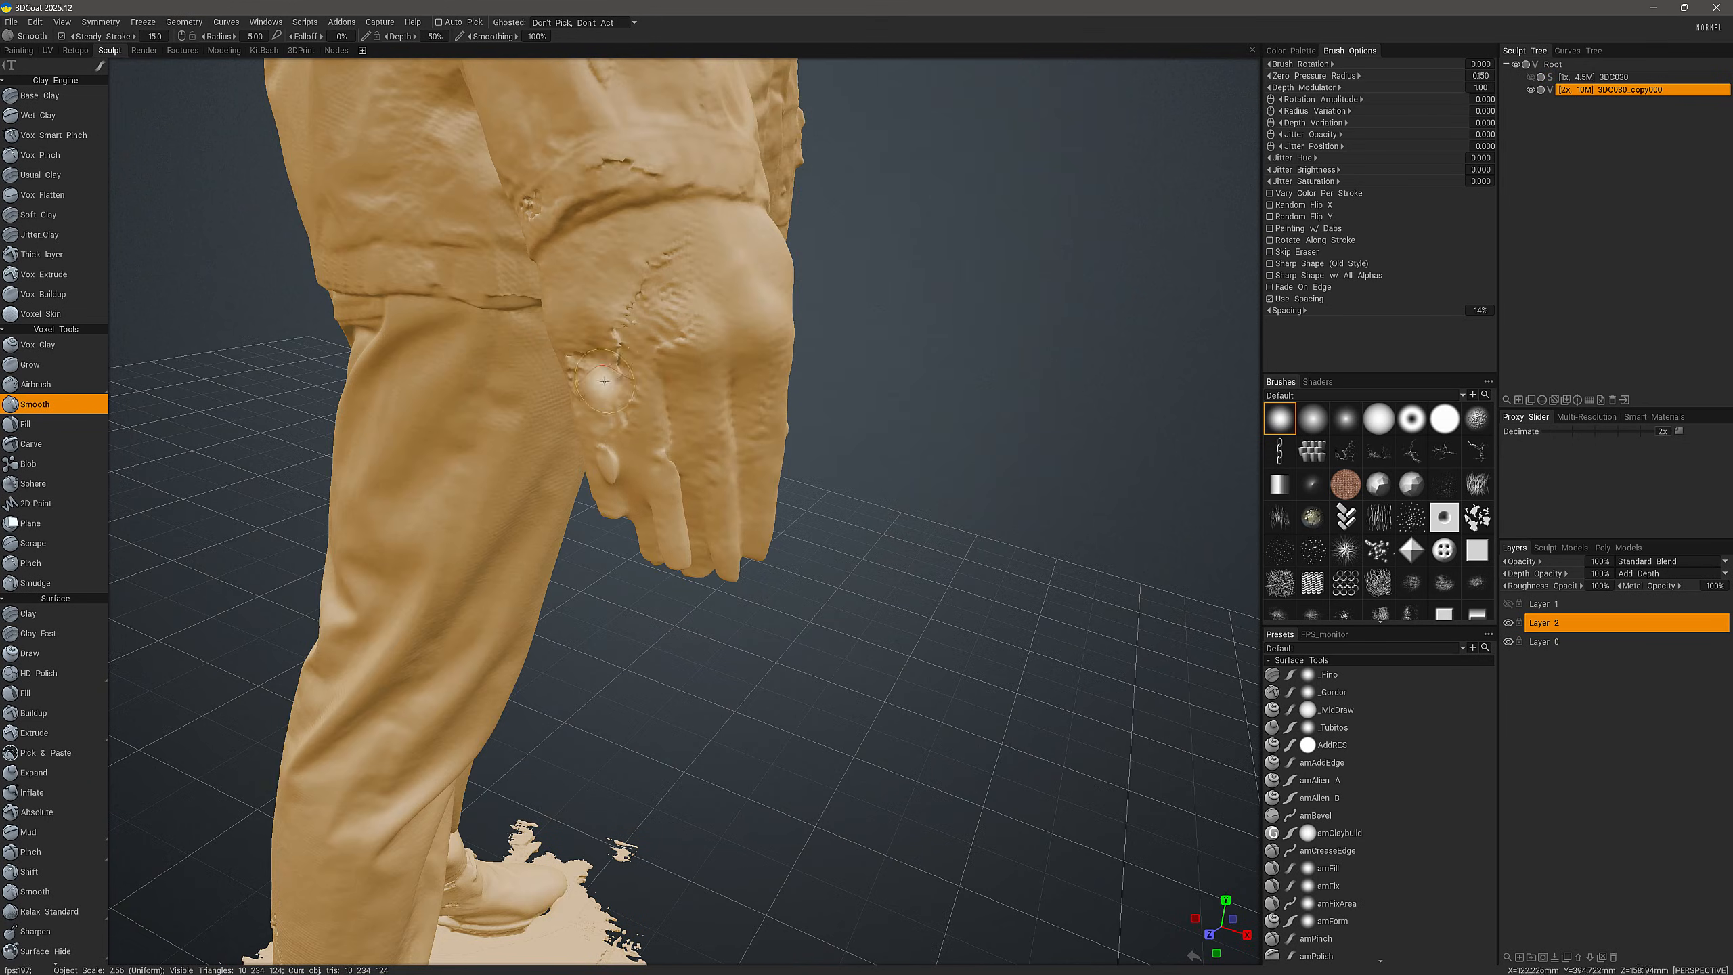
{"action": "mouse_move", "coordinate": [628, 287]}
{"action": "left_mouse_down"}
{"action": "mouse_move", "coordinate": [613, 350]}
{"action": "mouse_move", "coordinate": [627, 208]}
{"action": "left_mouse_up"}
{"action": "left_click_drag", "start_coordinate": [628, 209], "coordinate": [562, 194]}
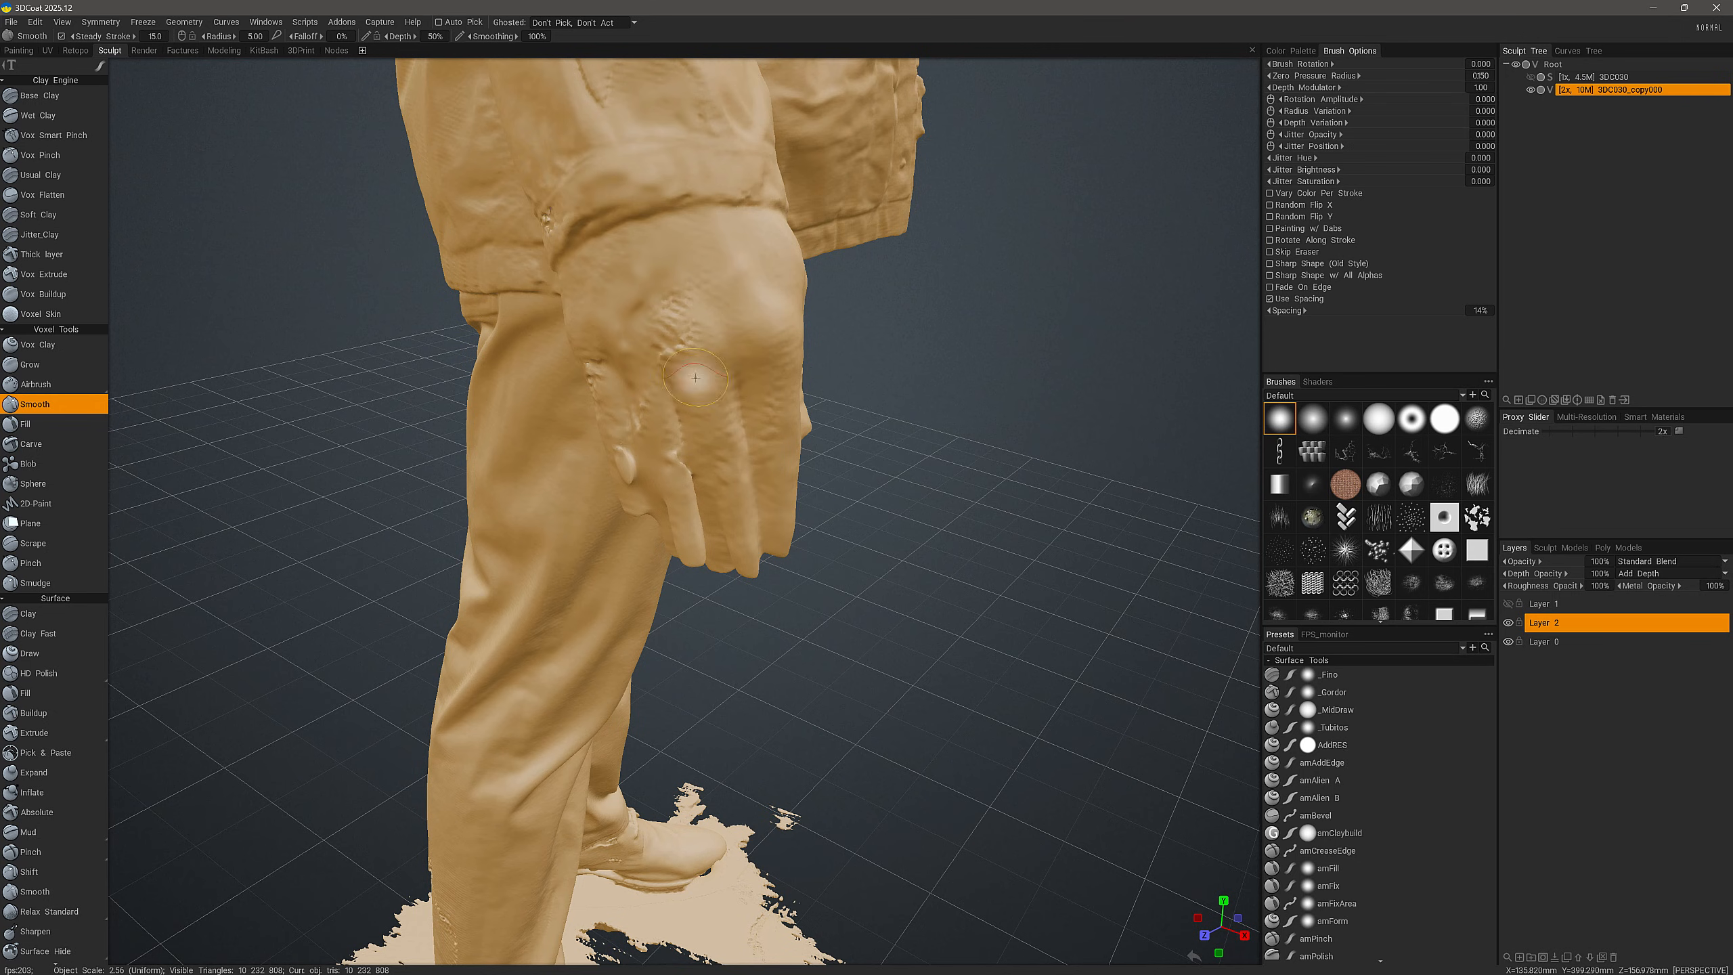
{"action": "left_click_drag", "start_coordinate": [695, 378], "coordinate": [673, 350]}
- Smooth the scanned ground patch between the feet with a Smooth brush of radius 23.5
{"action": "mouse_move", "coordinate": [673, 349]}
{"action": "left_mouse_down", "text": "alt"}
{"action": "mouse_move", "coordinate": [693, 407]}
{"action": "mouse_move", "coordinate": [581, 424]}
{"action": "mouse_move", "coordinate": [522, 410]}
{"action": "left_mouse_up", "text": "alt"}
{"action": "middle_click_drag", "start_coordinate": [522, 410], "coordinate": [772, 338], "text": "alt"}
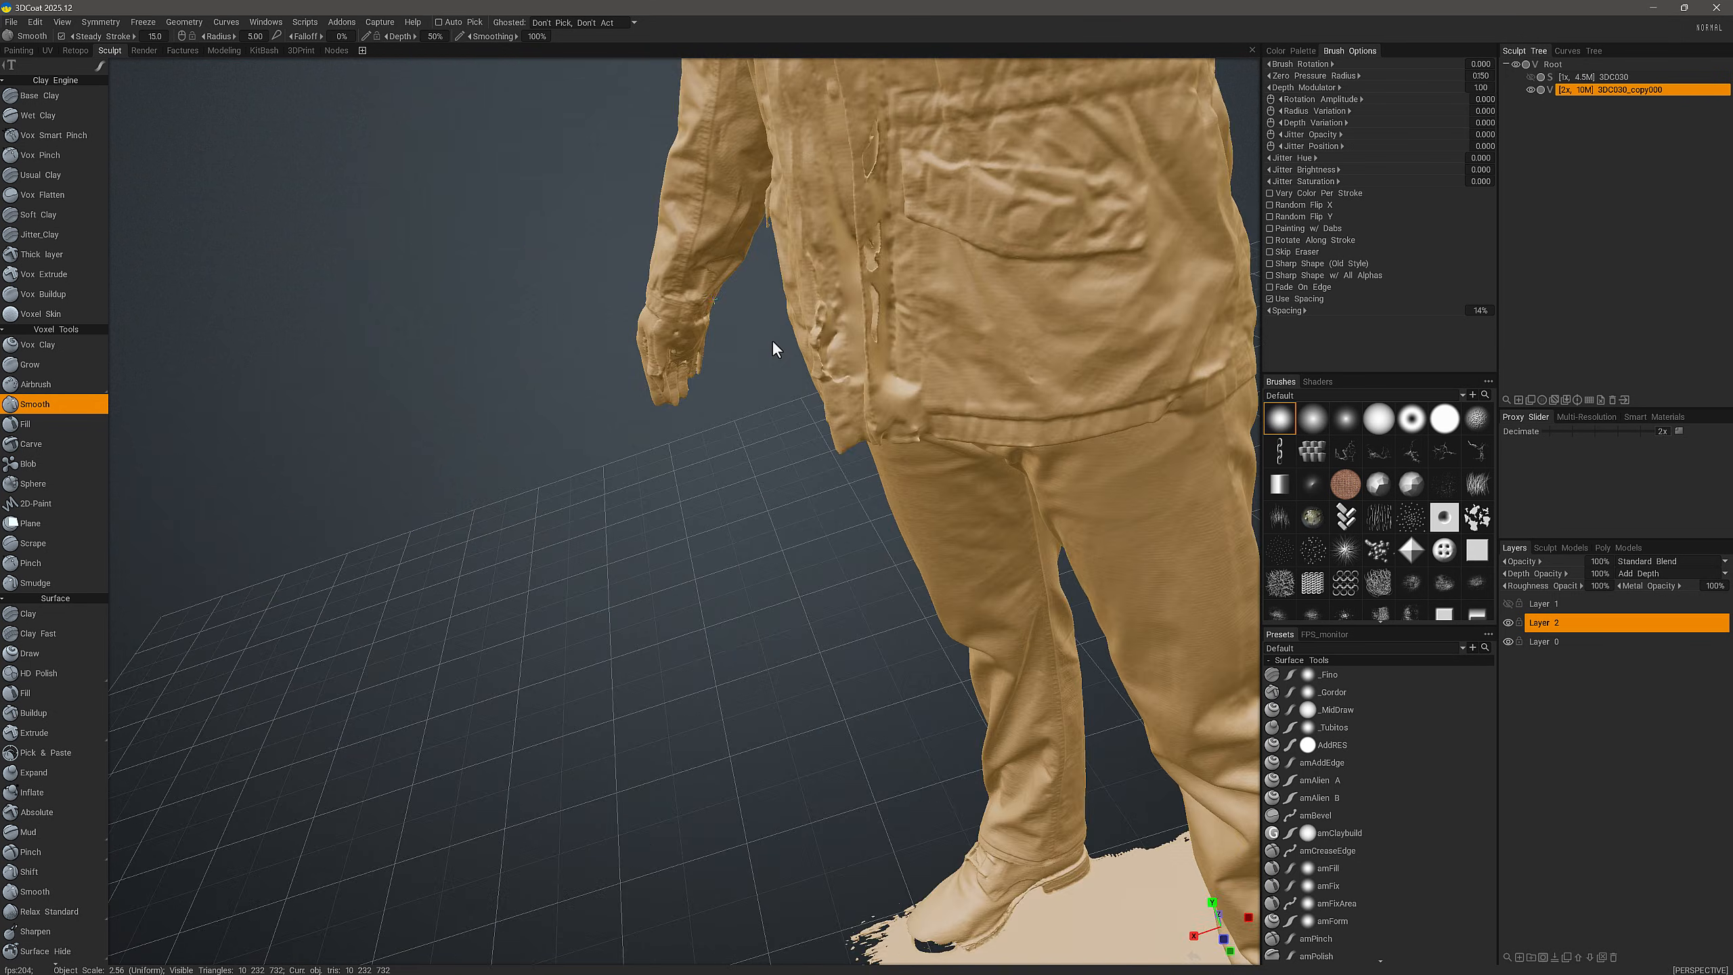
{"action": "right_click_drag", "start_coordinate": [772, 338], "coordinate": [953, 257], "text": "alt"}
{"action": "middle_click_drag", "start_coordinate": [954, 257], "coordinate": [620, 553], "text": "alt"}
{"action": "right_click_drag", "start_coordinate": [620, 554], "coordinate": [709, 663], "text": "alt"}
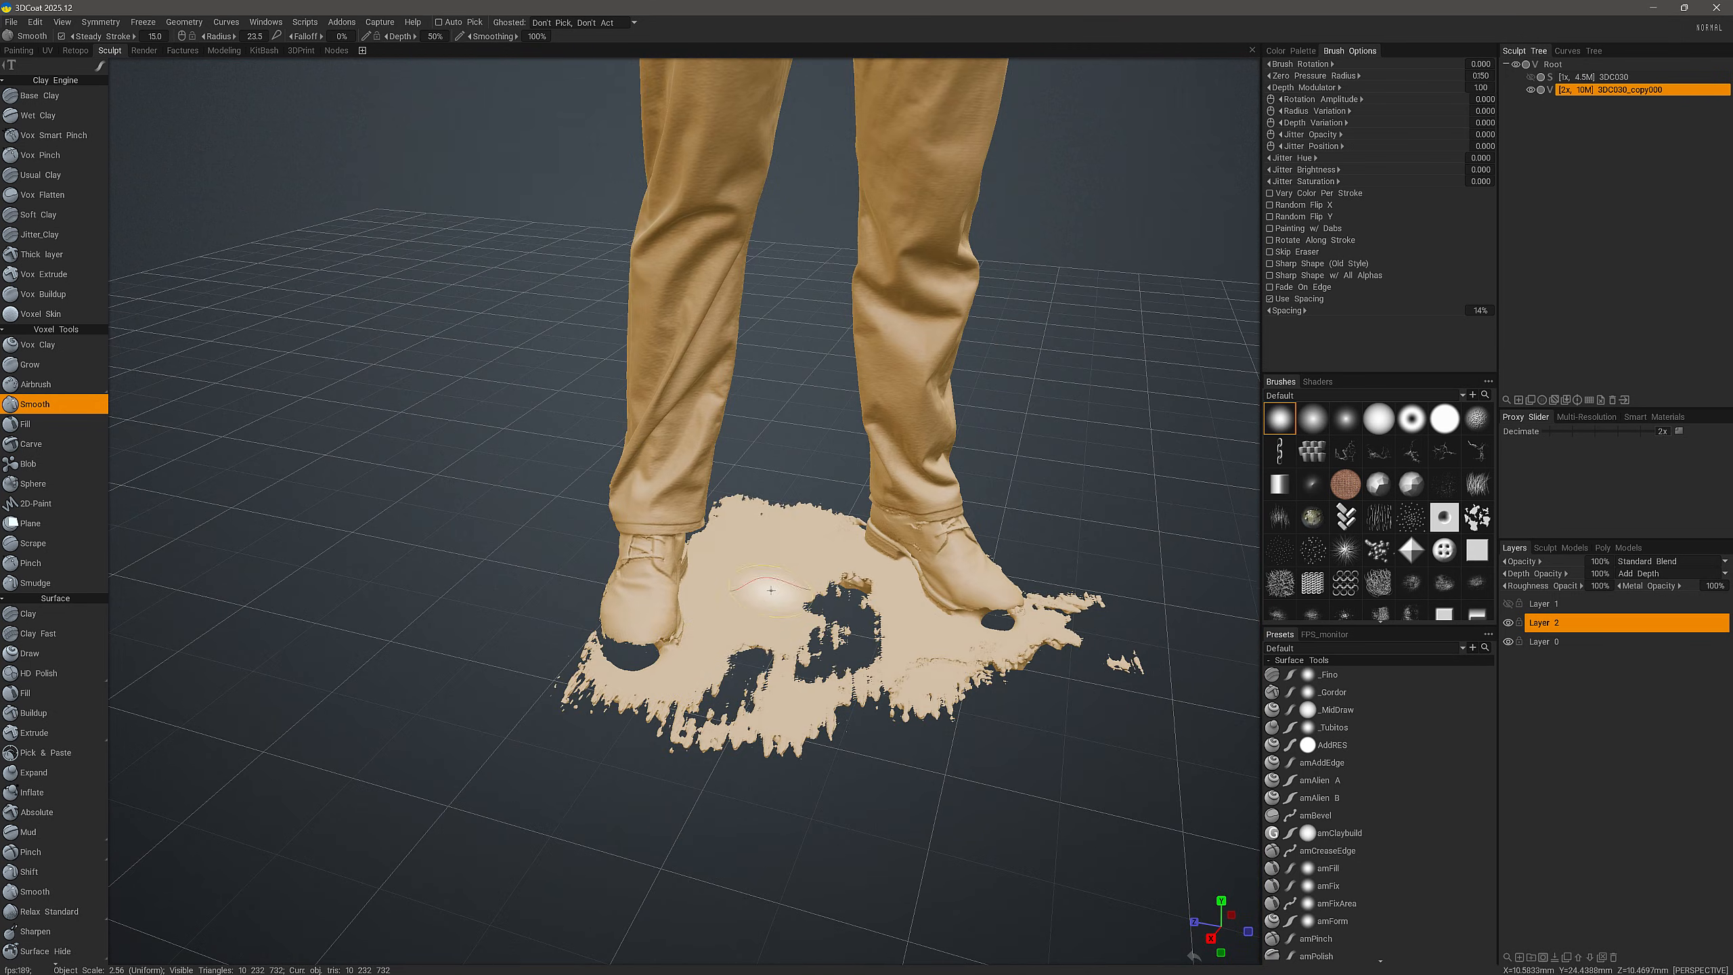
{"action": "mouse_move", "coordinate": [774, 592]}
{"action": "left_mouse_down"}
{"action": "mouse_move", "coordinate": [774, 723]}
{"action": "mouse_move", "coordinate": [751, 731]}
{"action": "left_mouse_up"}
{"action": "left_click_drag", "start_coordinate": [750, 731], "coordinate": [682, 761], "text": "alt"}
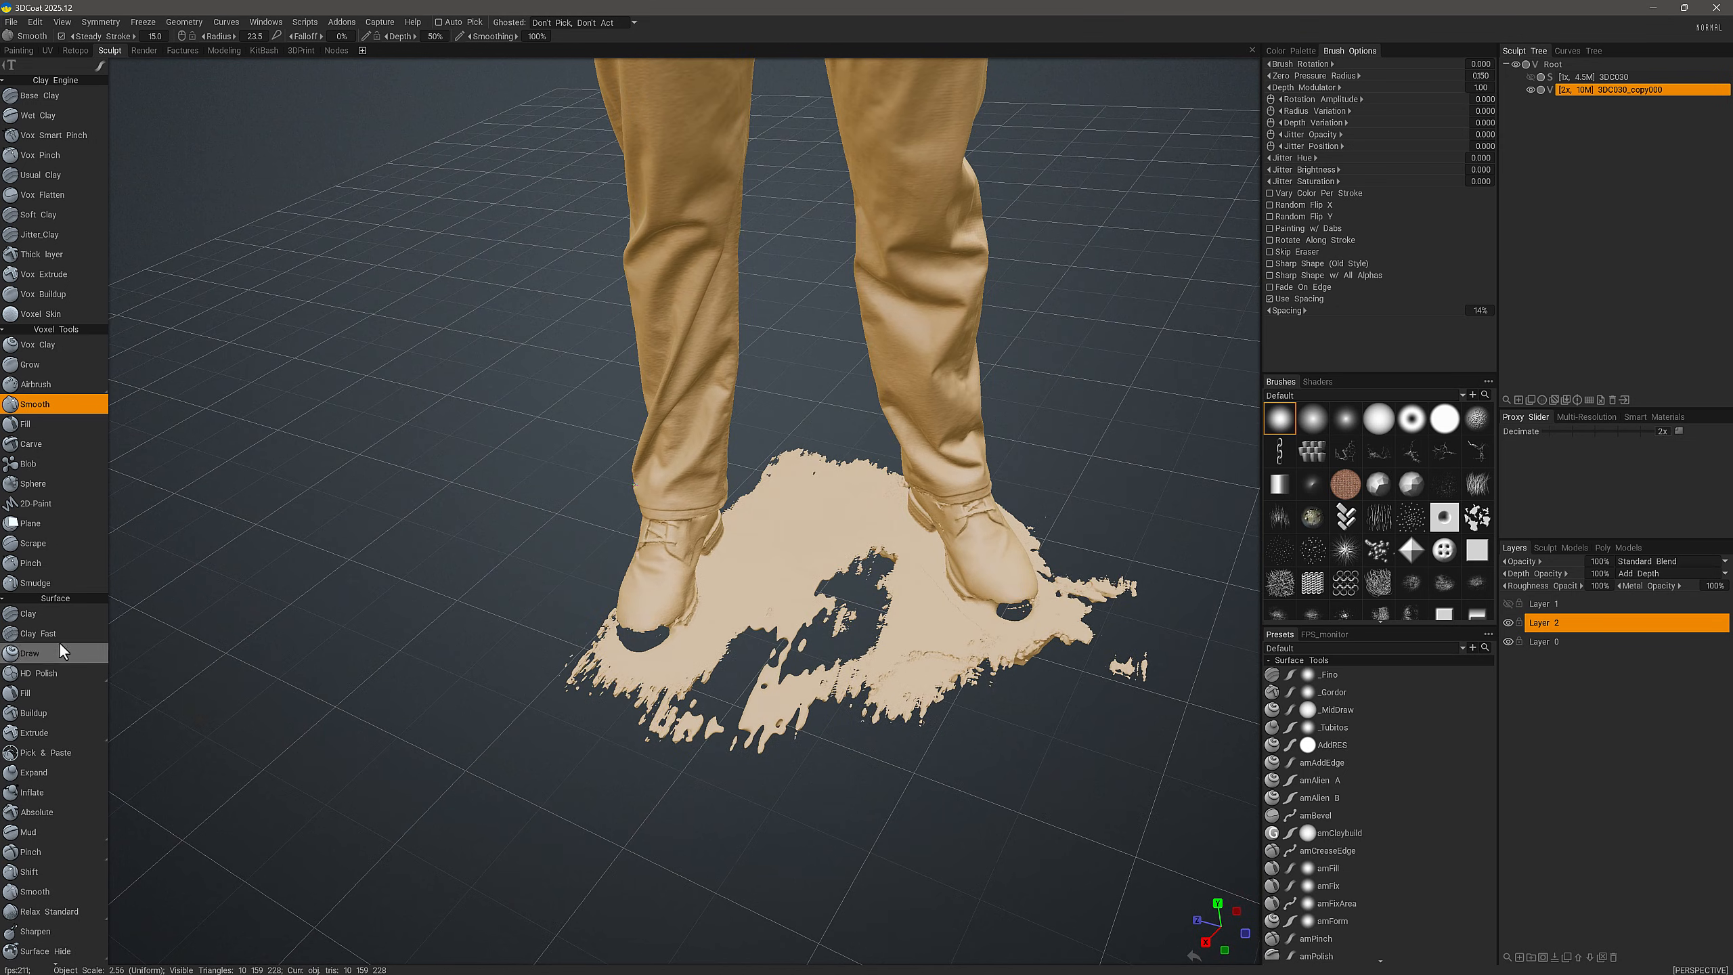
- Cut away the scanned ground patch around both shoes with a freehand lasso Cut Off
{"action": "scroll", "coordinate": [42, 777], "scroll_direction": "down", "scroll_amount": 5}
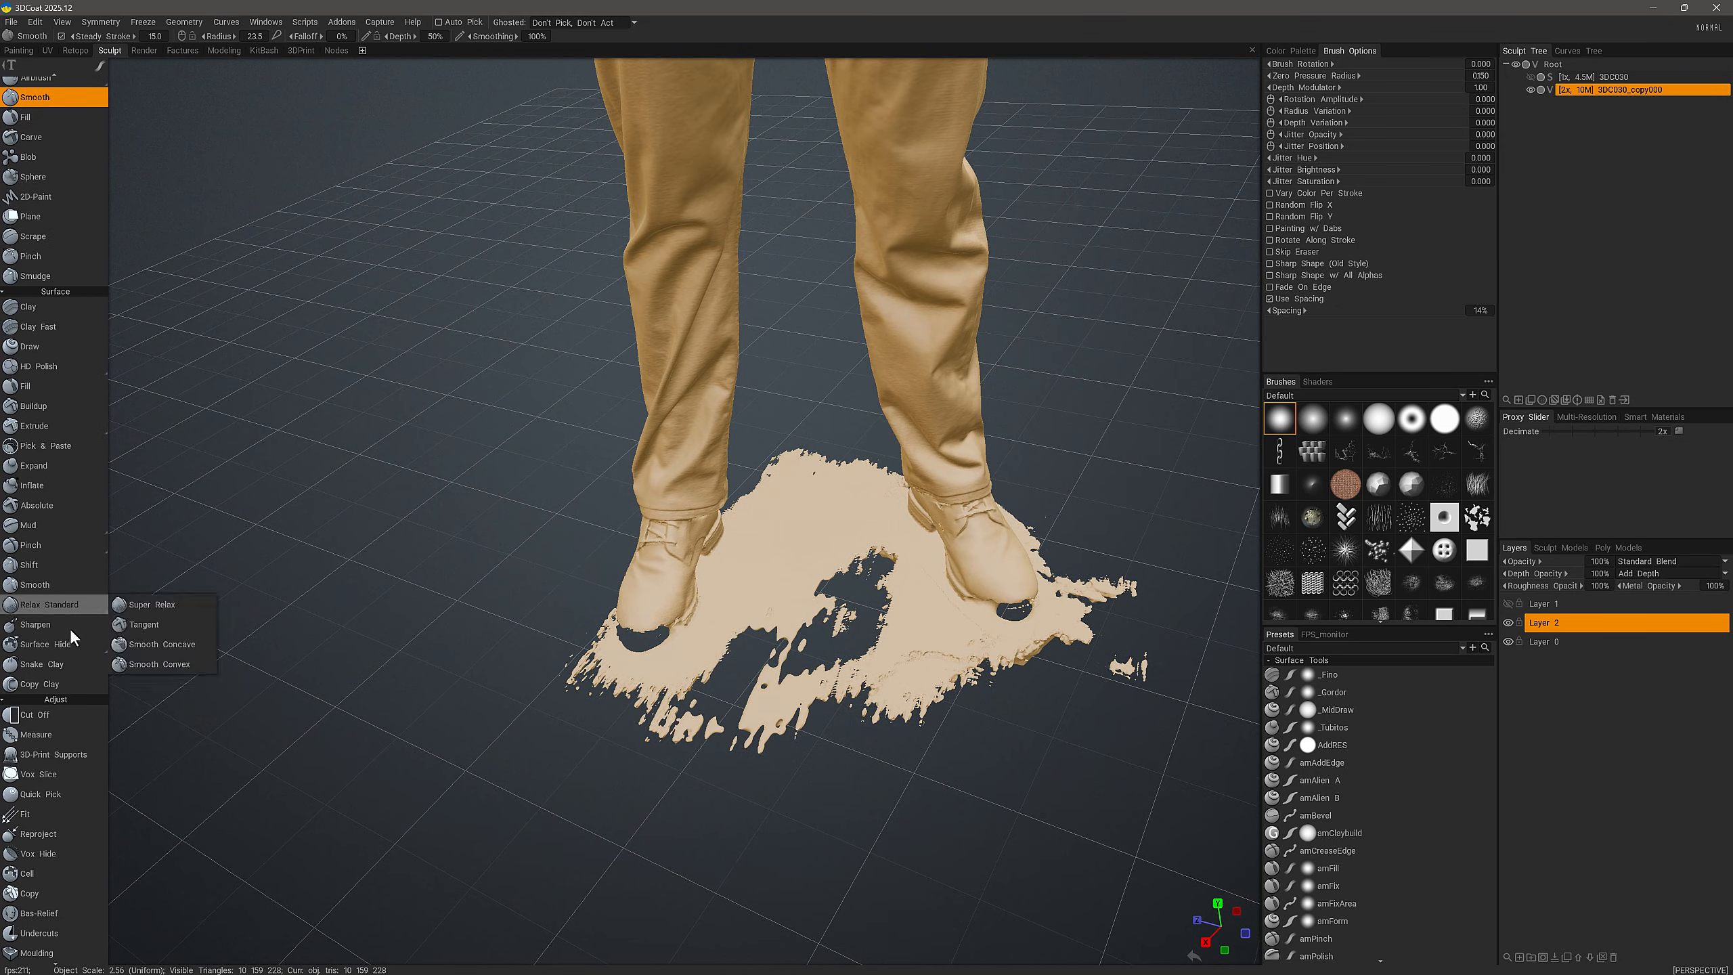
{"action": "left_click", "coordinate": [65, 715]}
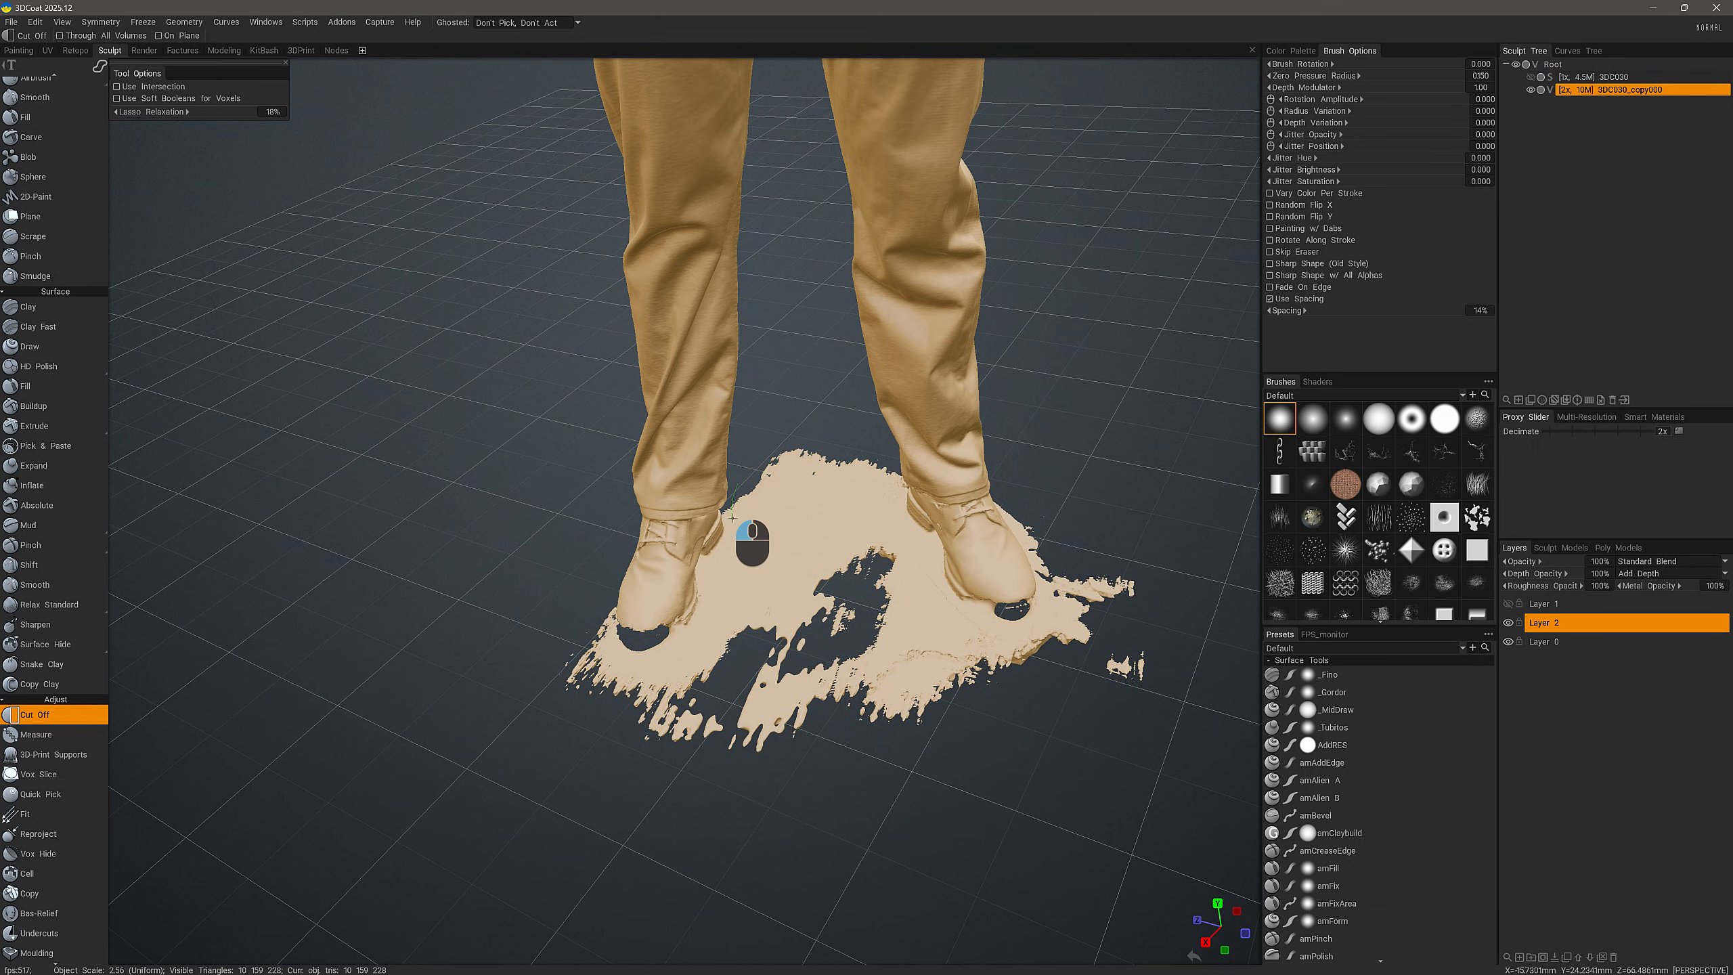
{"action": "mouse_move", "coordinate": [732, 517]}
{"action": "left_mouse_down"}
{"action": "mouse_move", "coordinate": [661, 639]}
{"action": "mouse_move", "coordinate": [581, 640]}
{"action": "left_mouse_up"}
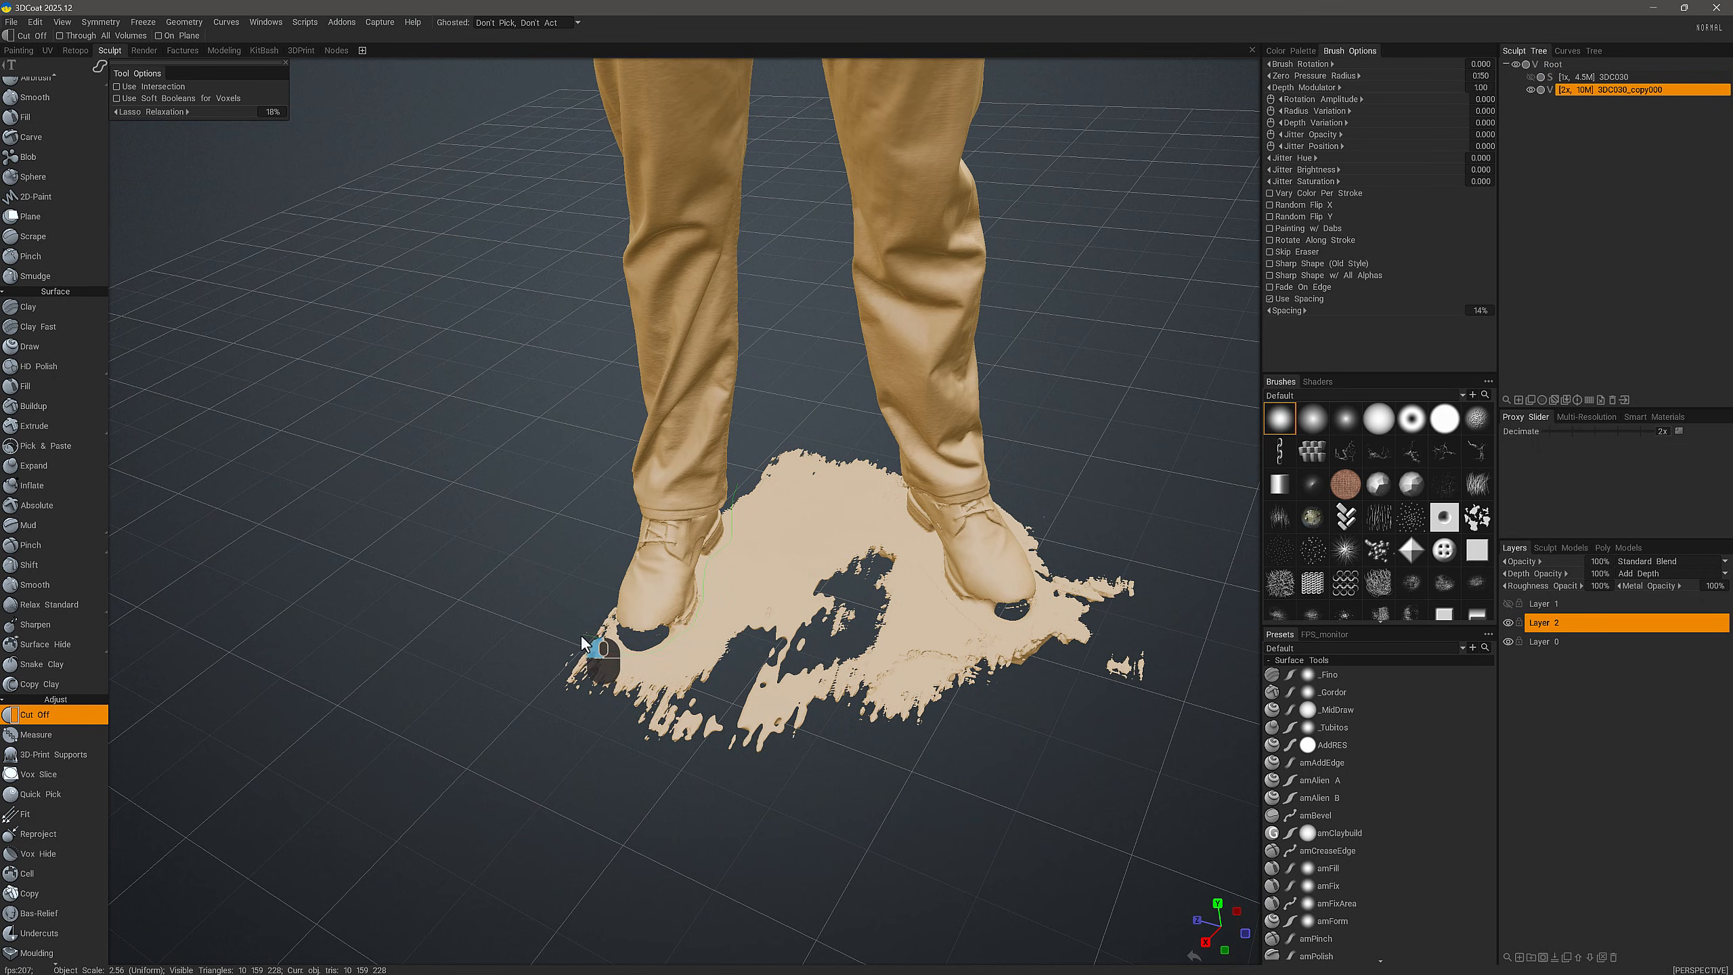
{"action": "mouse_move", "coordinate": [1165, 736]}
{"action": "left_mouse_down"}
{"action": "mouse_move", "coordinate": [1040, 581]}
{"action": "mouse_move", "coordinate": [1003, 618]}
{"action": "mouse_move", "coordinate": [951, 600]}
{"action": "mouse_move", "coordinate": [889, 509]}
{"action": "mouse_move", "coordinate": [759, 437]}
{"action": "left_mouse_up"}
{"action": "mouse_move", "coordinate": [731, 574]}
{"action": "left_mouse_down", "text": "alt"}
{"action": "mouse_move", "coordinate": [842, 593]}
{"action": "mouse_move", "coordinate": [765, 623]}
{"action": "mouse_move", "coordinate": [689, 600]}
{"action": "mouse_move", "coordinate": [655, 546]}
{"action": "left_mouse_up", "text": "alt"}
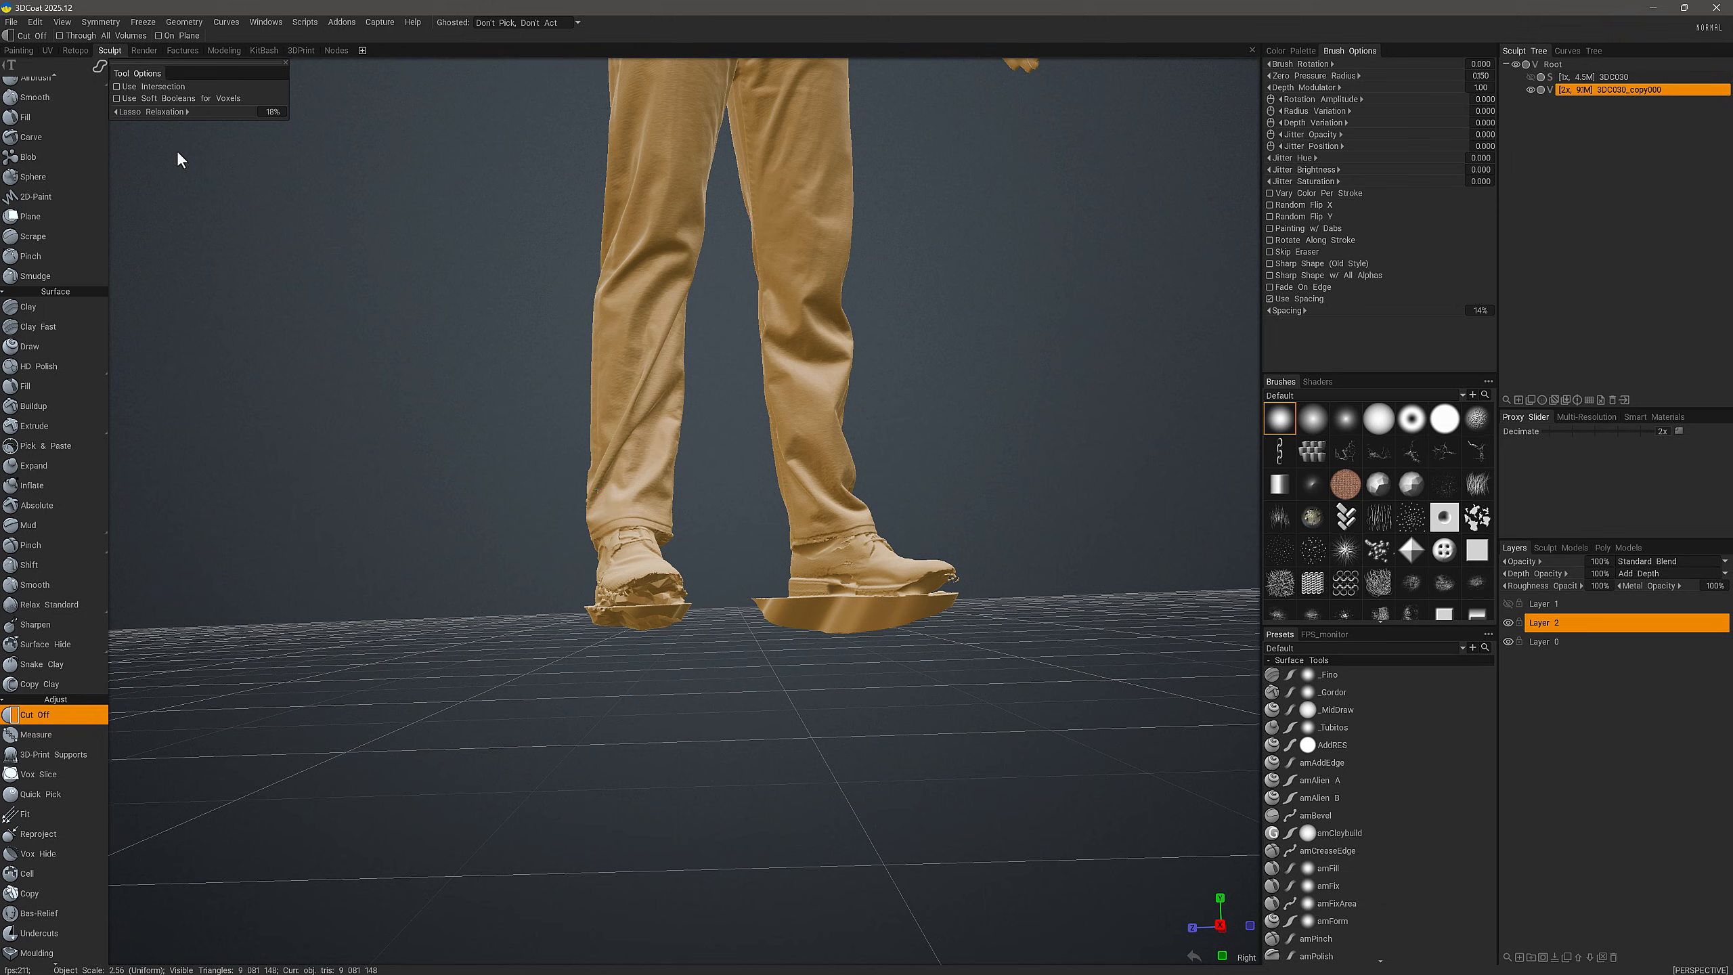
- Trim the leftover ground slabs beneath both shoe soles with rectangular Cut Off selections
{"action": "left_click", "coordinate": [98, 63]}
{"action": "left_click", "coordinate": [318, 68]}
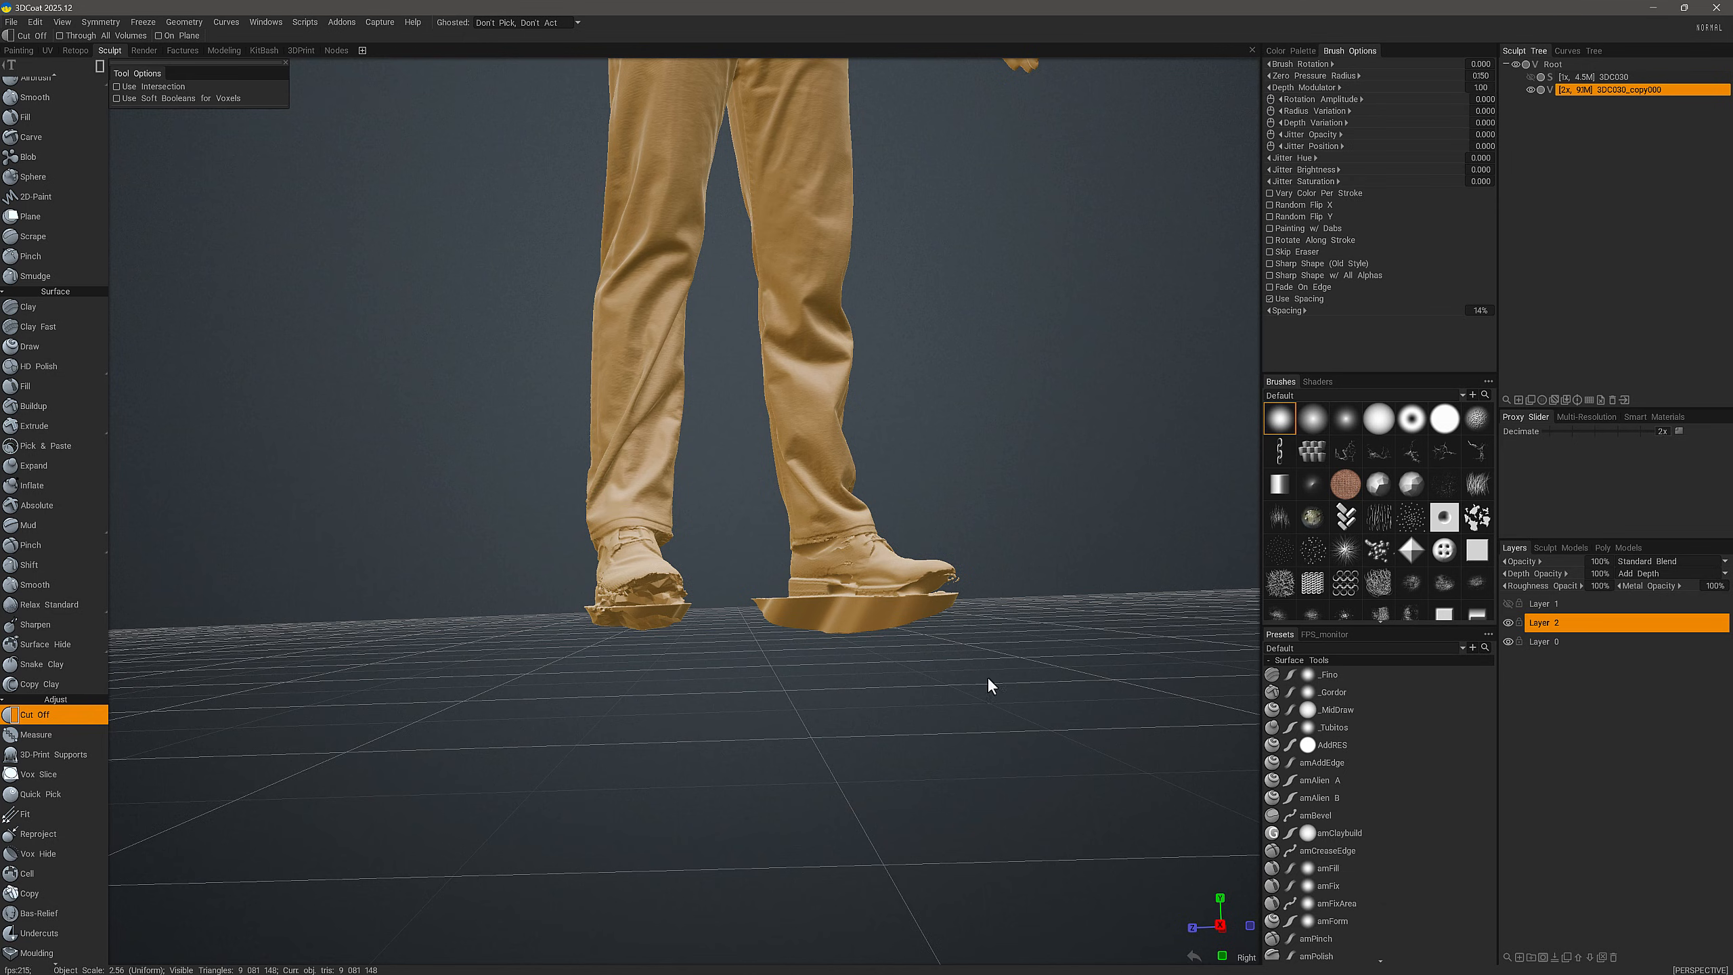
{"action": "mouse_move", "coordinate": [987, 686]}
{"action": "left_mouse_down"}
{"action": "mouse_move", "coordinate": [725, 596]}
{"action": "mouse_move", "coordinate": [566, 718]}
{"action": "left_mouse_up"}
{"action": "mouse_move", "coordinate": [566, 719]}
{"action": "right_mouse_down"}
{"action": "mouse_move", "coordinate": [787, 635]}
{"action": "mouse_move", "coordinate": [591, 735]}
{"action": "right_mouse_up"}
{"action": "left_click_drag", "start_coordinate": [592, 737], "coordinate": [239, 200], "text": "alt"}
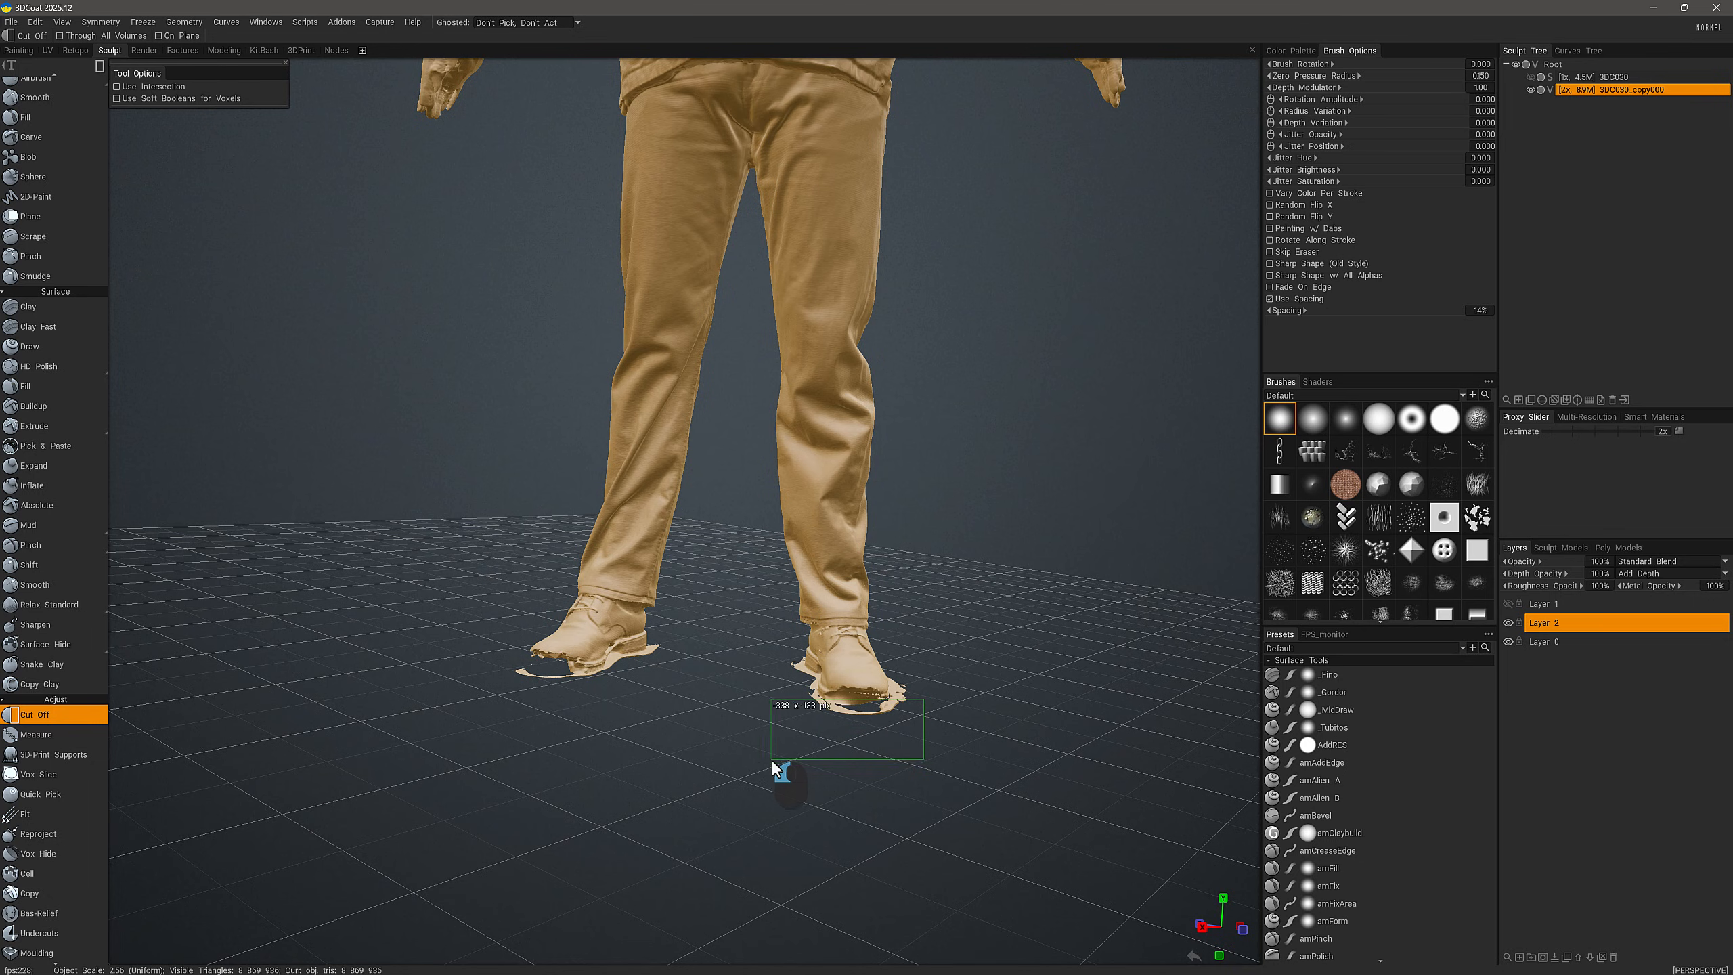
{"action": "left_click_drag", "start_coordinate": [757, 756], "coordinate": [903, 655], "text": "alt"}
{"action": "left_click_drag", "start_coordinate": [864, 792], "coordinate": [863, 793]}
- Cut off more of the ground fragments around the shoes with the Cut Off lasso
{"action": "mouse_move", "coordinate": [531, 806]}
{"action": "left_mouse_down", "text": "alt"}
{"action": "mouse_move", "coordinate": [628, 707]}
{"action": "mouse_move", "coordinate": [600, 728]}
{"action": "mouse_move", "coordinate": [608, 766]}
{"action": "mouse_move", "coordinate": [625, 680]}
{"action": "left_mouse_up", "text": "alt"}
{"action": "mouse_move", "coordinate": [101, 66]}
{"action": "left_click", "coordinate": [352, 69]}
{"action": "mouse_move", "coordinate": [707, 817]}
{"action": "left_mouse_down", "text": "alt"}
{"action": "mouse_move", "coordinate": [779, 753]}
{"action": "mouse_move", "coordinate": [478, 614]}
{"action": "mouse_move", "coordinate": [130, 411]}
{"action": "mouse_move", "coordinate": [139, 450]}
{"action": "left_mouse_up", "text": "alt"}
- Carve the ground remnant off the figure's left shoe with the inverted voxel Airbrush, Steady Stroke off and the soft round alpha
{"action": "scroll", "coordinate": [76, 287], "scroll_direction": "up", "scroll_amount": 5}
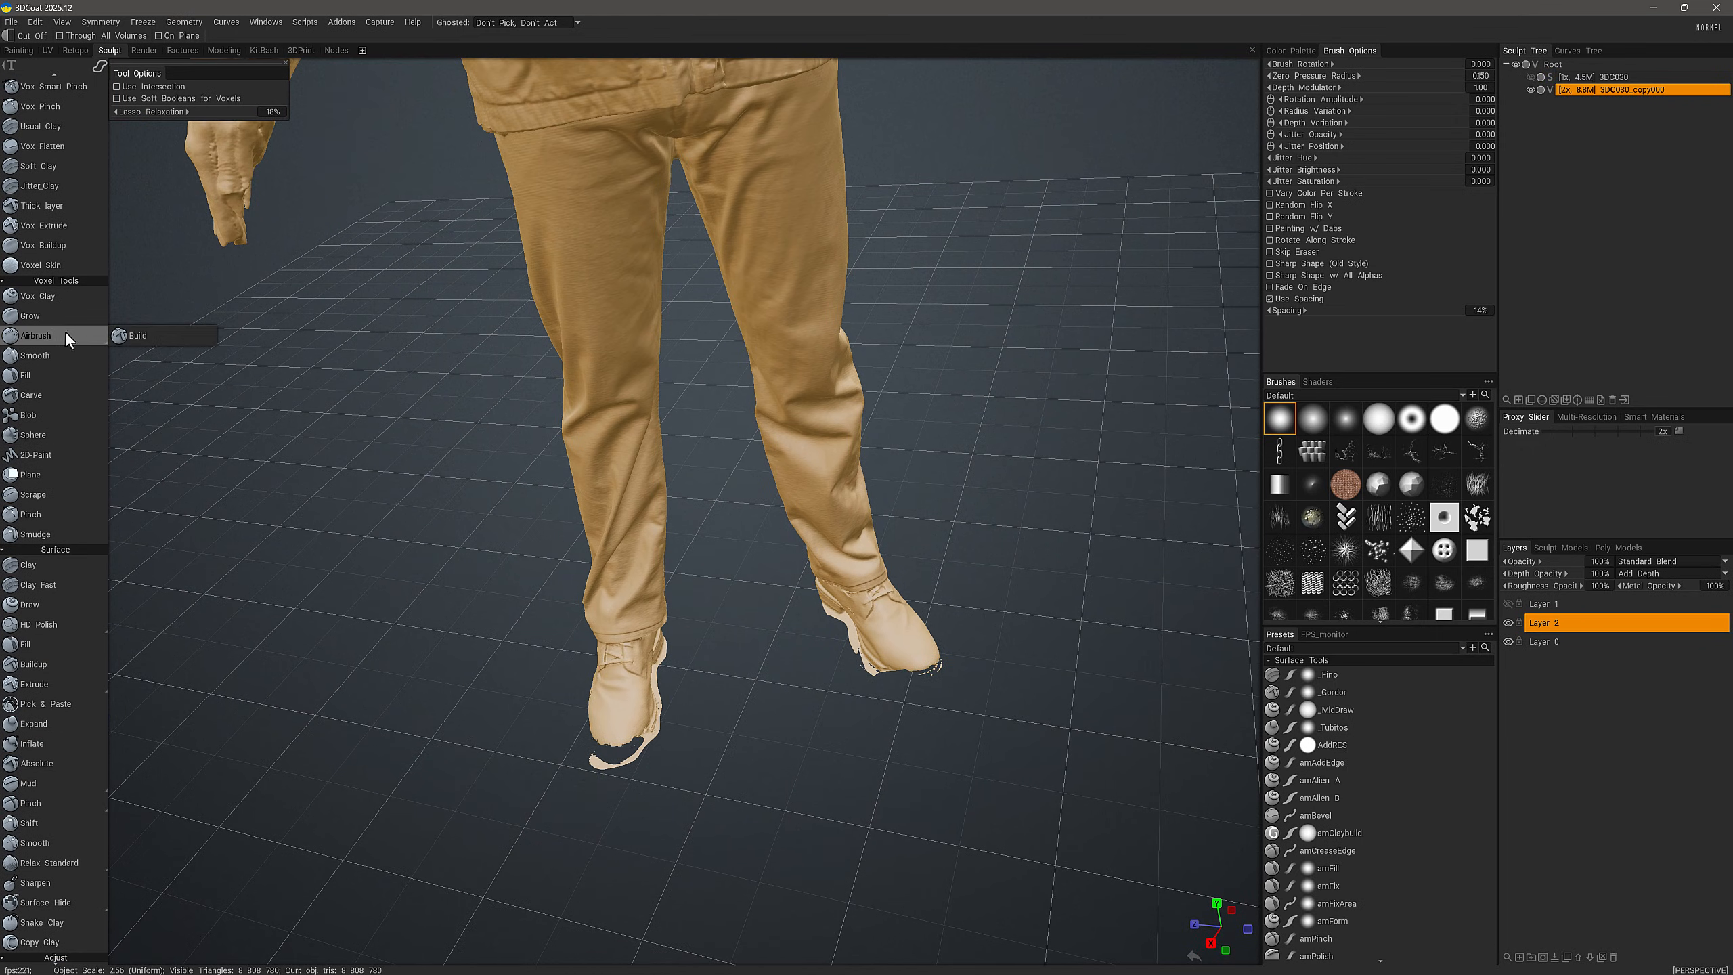
{"action": "left_click", "coordinate": [55, 334]}
{"action": "left_click_drag", "start_coordinate": [328, 400], "coordinate": [598, 585], "text": "alt"}
{"action": "right_click_drag", "start_coordinate": [599, 585], "coordinate": [605, 506], "text": "alt"}
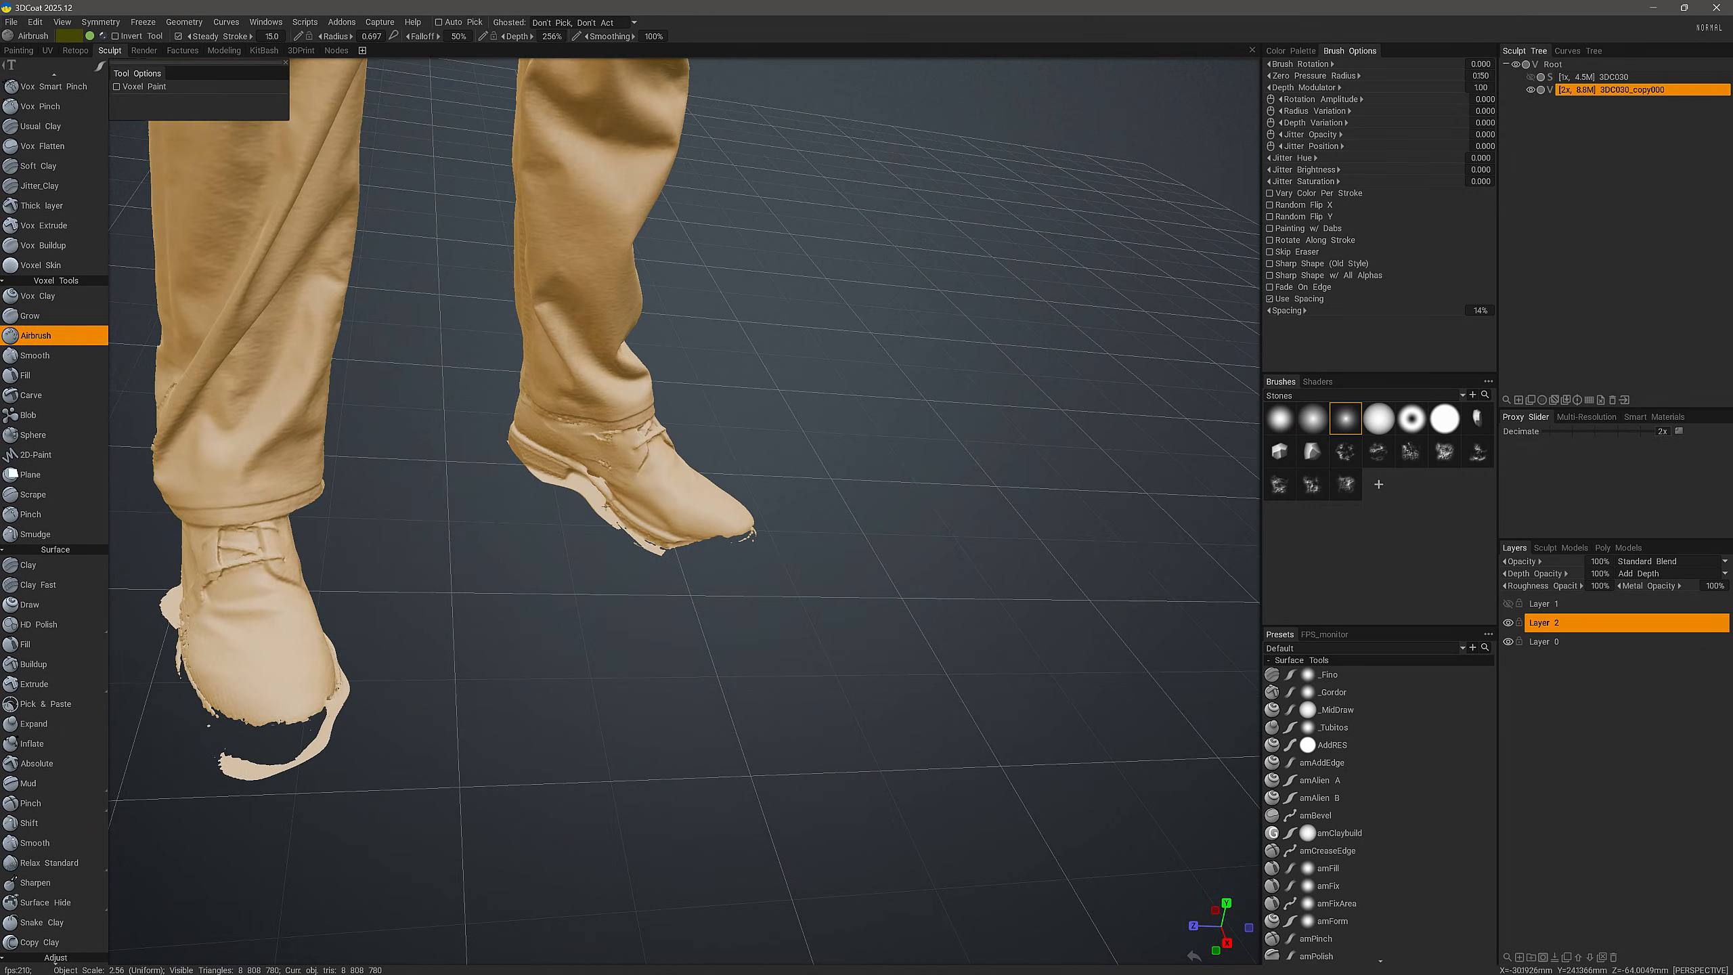
{"action": "left_click_drag", "start_coordinate": [608, 511], "coordinate": [606, 514], "text": "alt"}
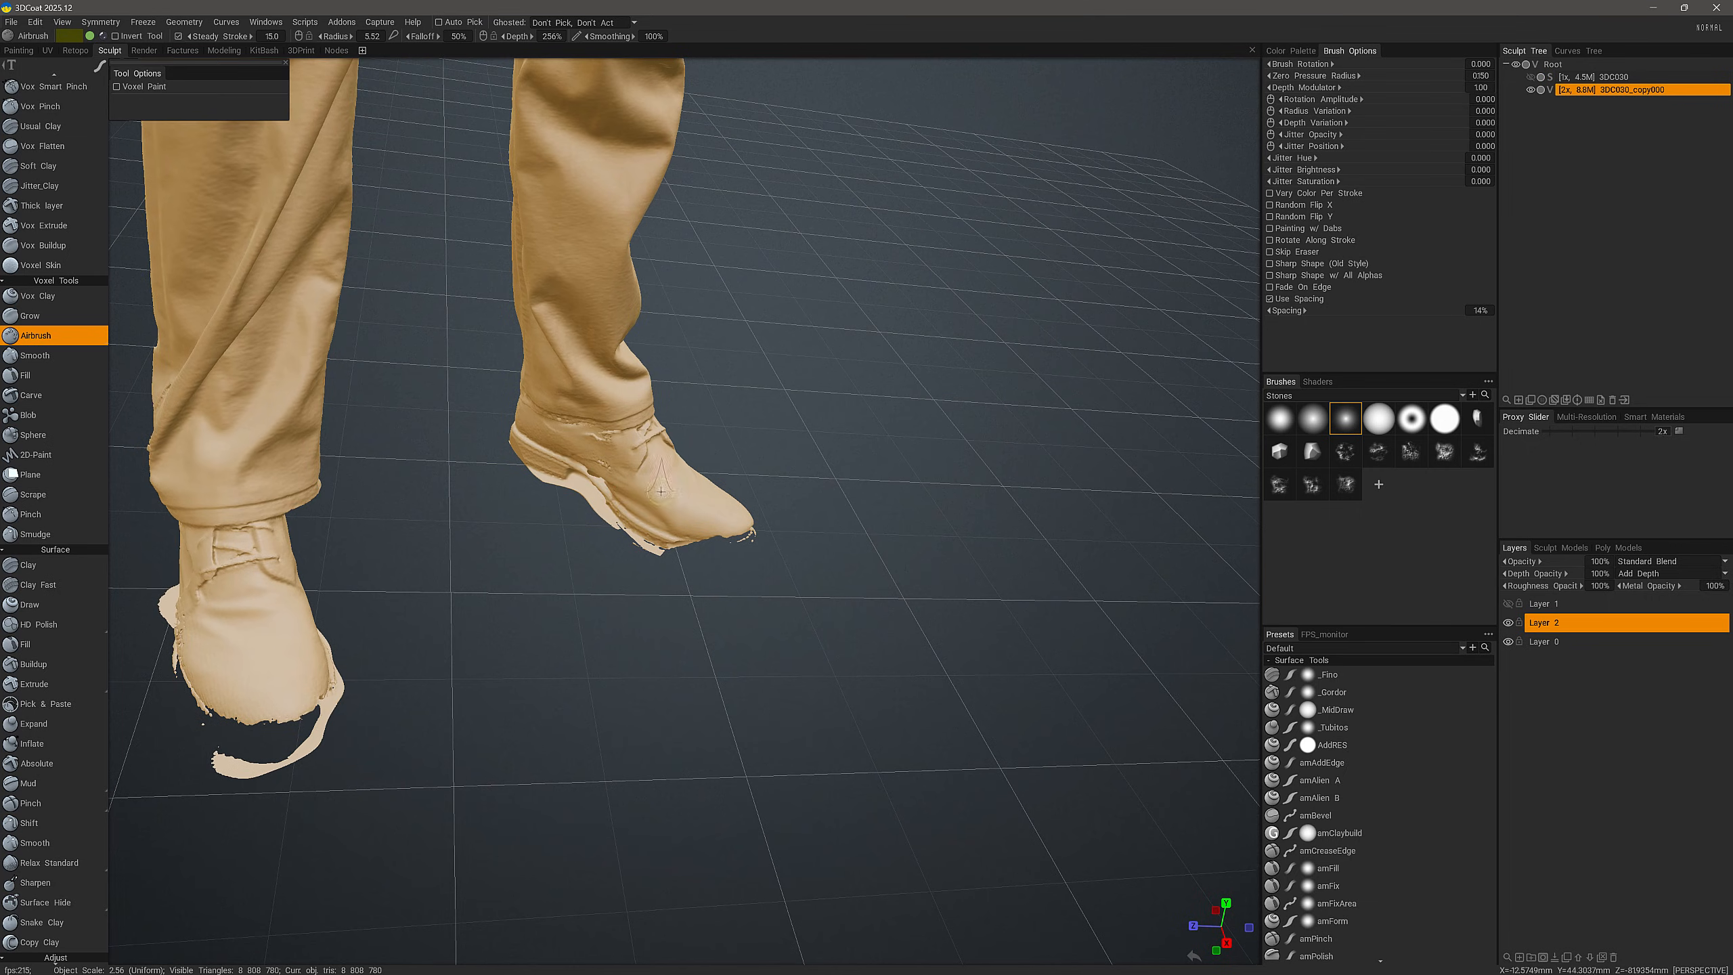
{"action": "left_click", "coordinate": [179, 36]}
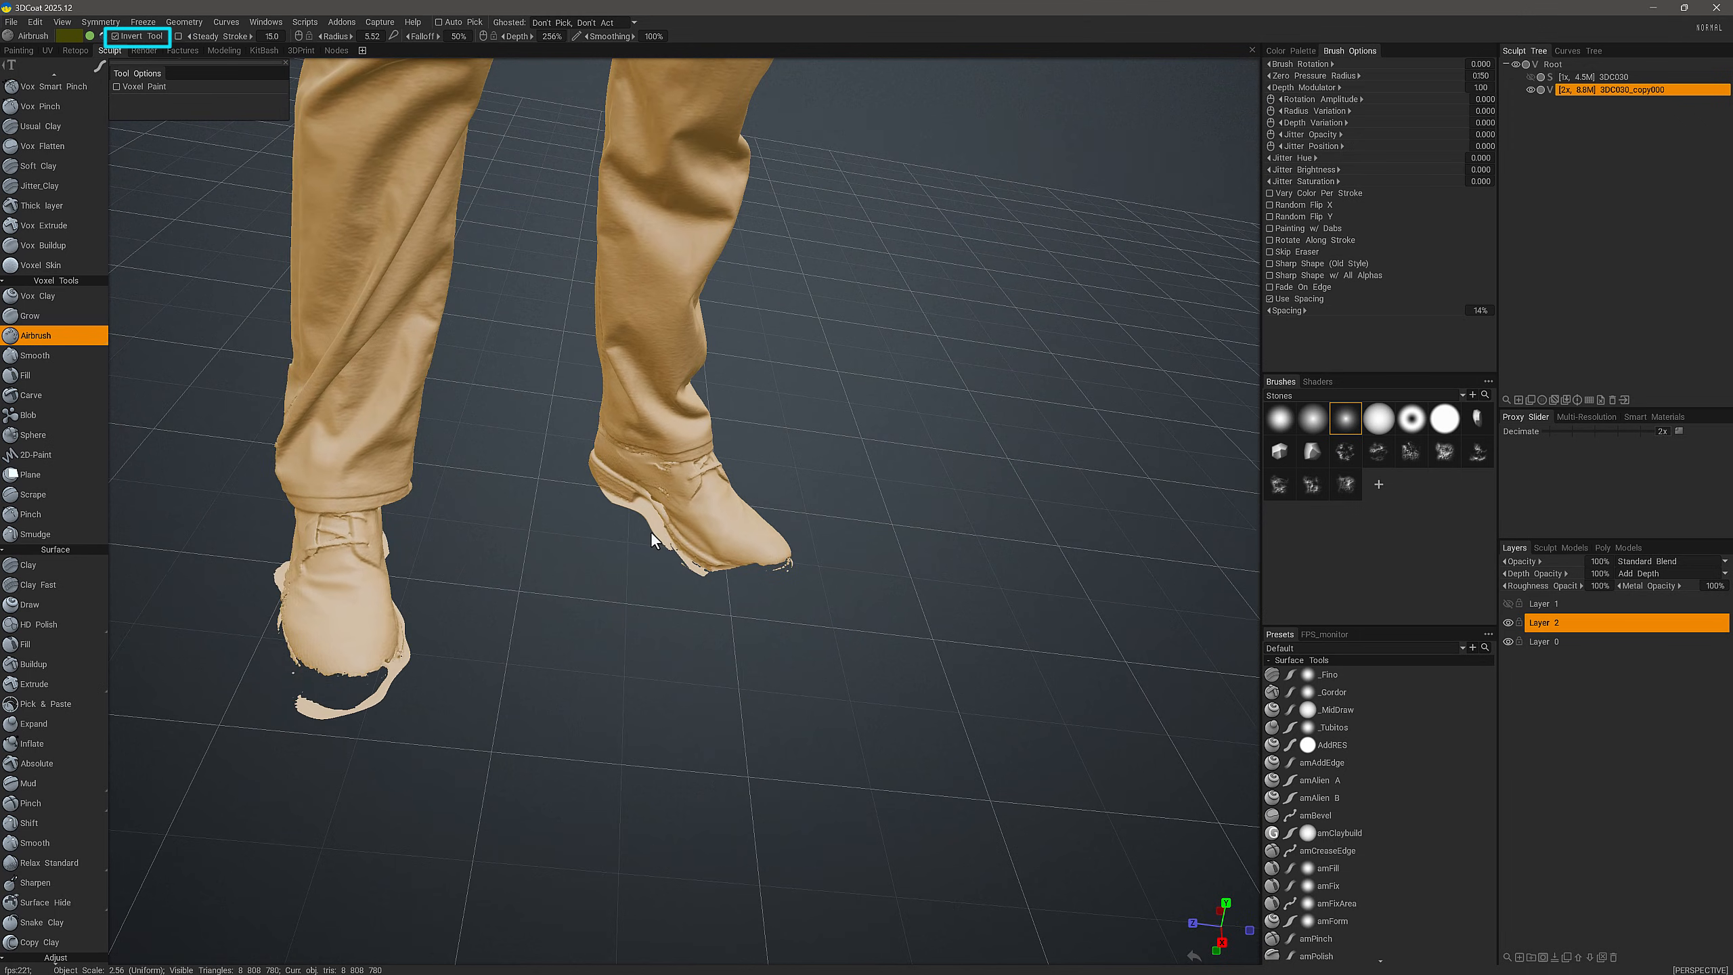
{"action": "left_click", "coordinate": [1248, 102]}
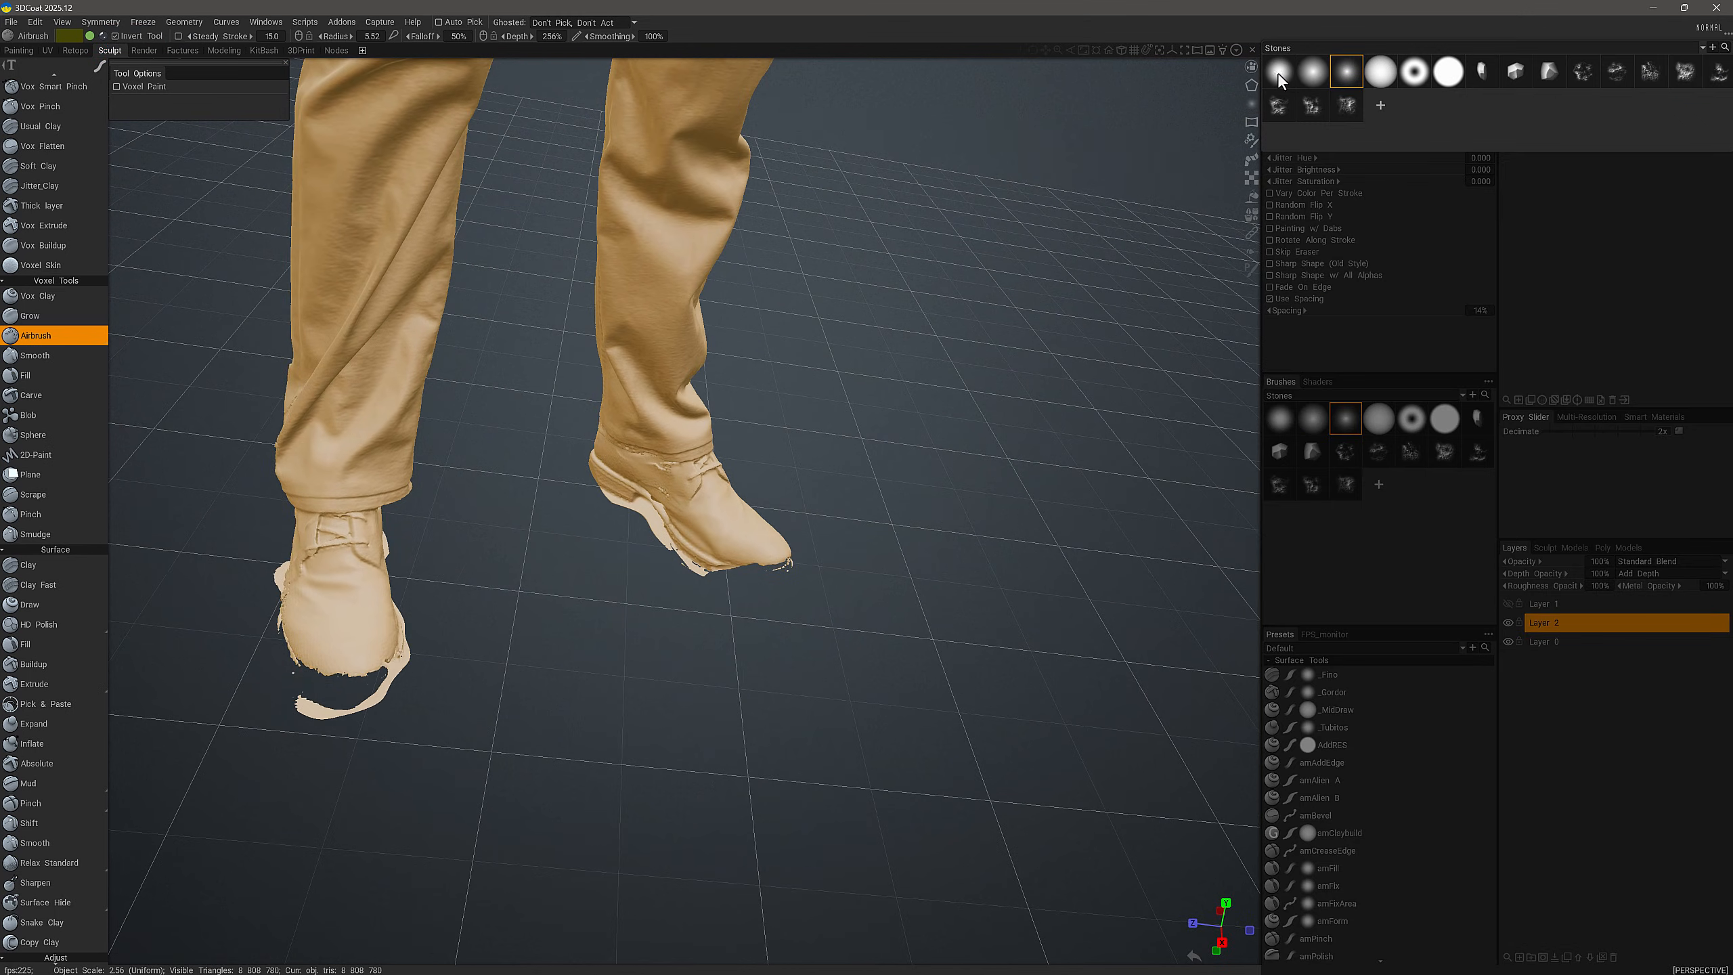
{"action": "left_click", "coordinate": [1279, 74]}
{"action": "mouse_move", "coordinate": [651, 518]}
{"action": "left_mouse_down"}
{"action": "mouse_move", "coordinate": [702, 572]}
{"action": "mouse_move", "coordinate": [773, 566]}
{"action": "left_mouse_up"}
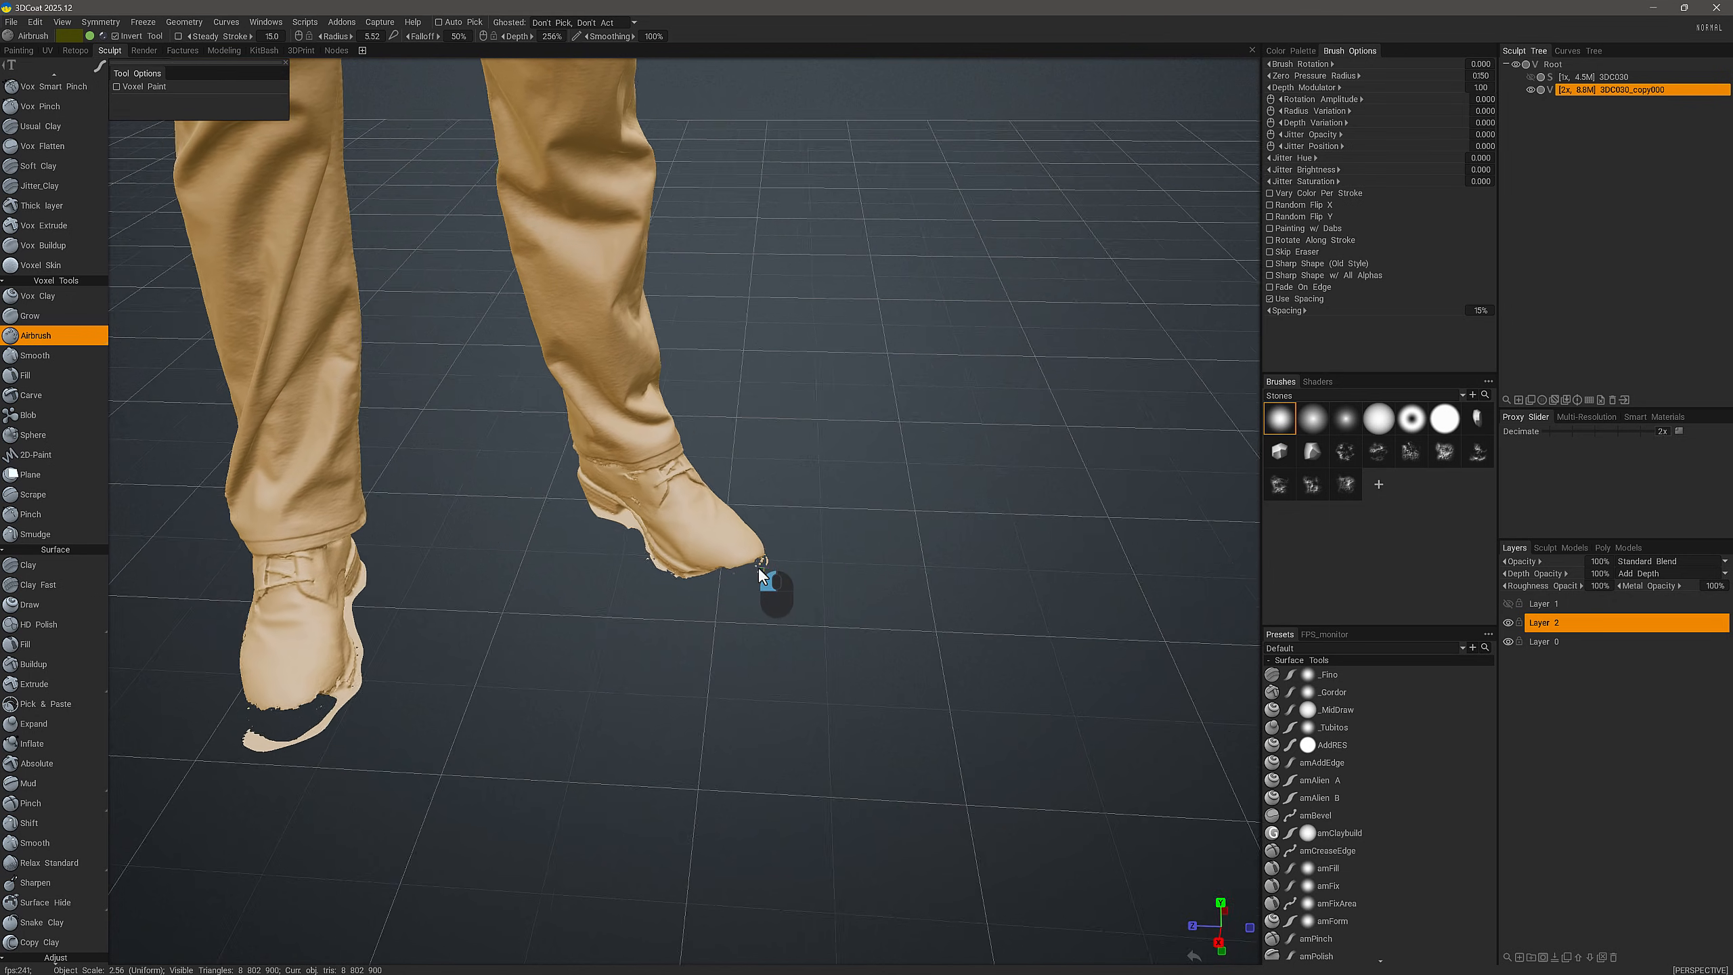
- Erase the remaining ground strips around the shoe soles with the Airbrush, using the solid round alpha
{"action": "left_click", "coordinate": [721, 599]}
{"action": "mouse_move", "coordinate": [861, 518]}
{"action": "left_mouse_down"}
{"action": "mouse_move", "coordinate": [745, 543]}
{"action": "mouse_move", "coordinate": [747, 495]}
{"action": "left_mouse_up"}
{"action": "left_click", "coordinate": [1444, 420]}
{"action": "mouse_move", "coordinate": [841, 580]}
{"action": "left_mouse_down", "text": "shift"}
{"action": "mouse_move", "coordinate": [810, 580]}
{"action": "mouse_move", "coordinate": [975, 539]}
{"action": "mouse_move", "coordinate": [203, 244]}
{"action": "mouse_move", "coordinate": [137, 410]}
{"action": "left_mouse_up", "text": "shift"}
- Cut off the stray fragments around the shoe toes and soles with the Cut Off lasso
{"action": "scroll", "coordinate": [62, 599], "scroll_direction": "down", "scroll_amount": 5}
{"action": "left_click", "coordinate": [34, 671]}
{"action": "left_click_drag", "start_coordinate": [788, 658], "coordinate": [959, 714], "text": "alt"}
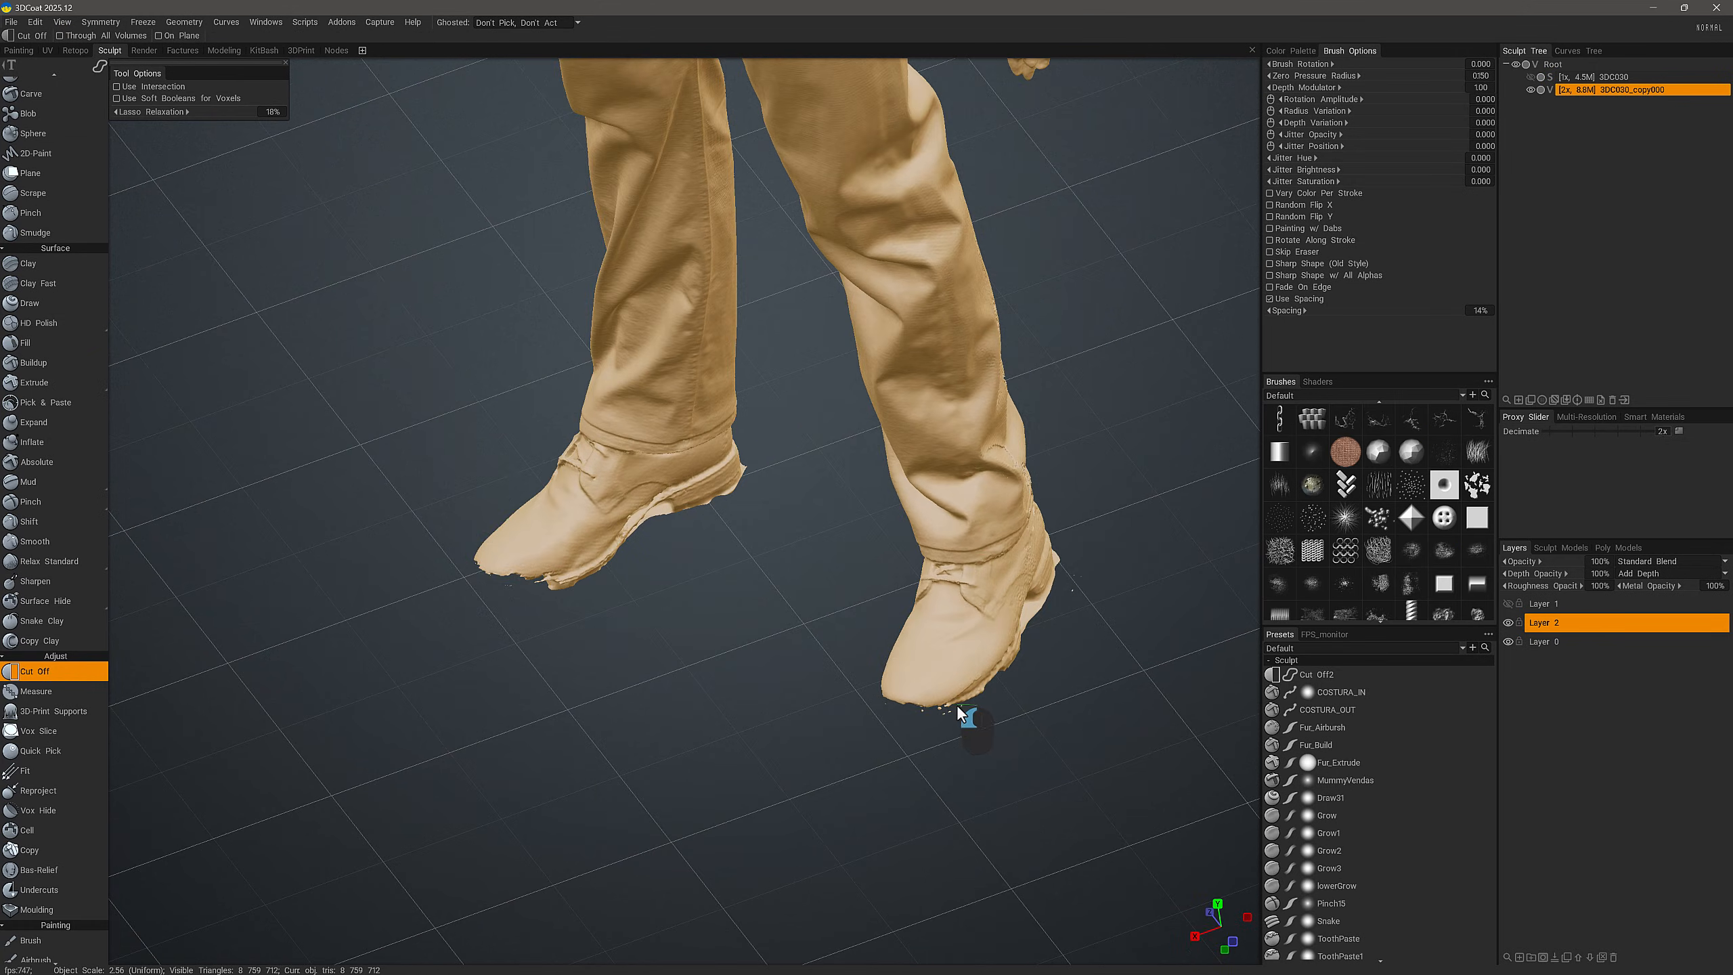
{"action": "mouse_move", "coordinate": [583, 626]}
{"action": "left_mouse_down", "text": "alt"}
{"action": "mouse_move", "coordinate": [793, 689]}
{"action": "mouse_move", "coordinate": [751, 682]}
{"action": "left_mouse_up", "text": "alt"}
- Carve and smooth the ragged sole edges of both shoes with the voxel Airbrush
{"action": "scroll", "coordinate": [55, 478], "scroll_direction": "up", "scroll_amount": 5}
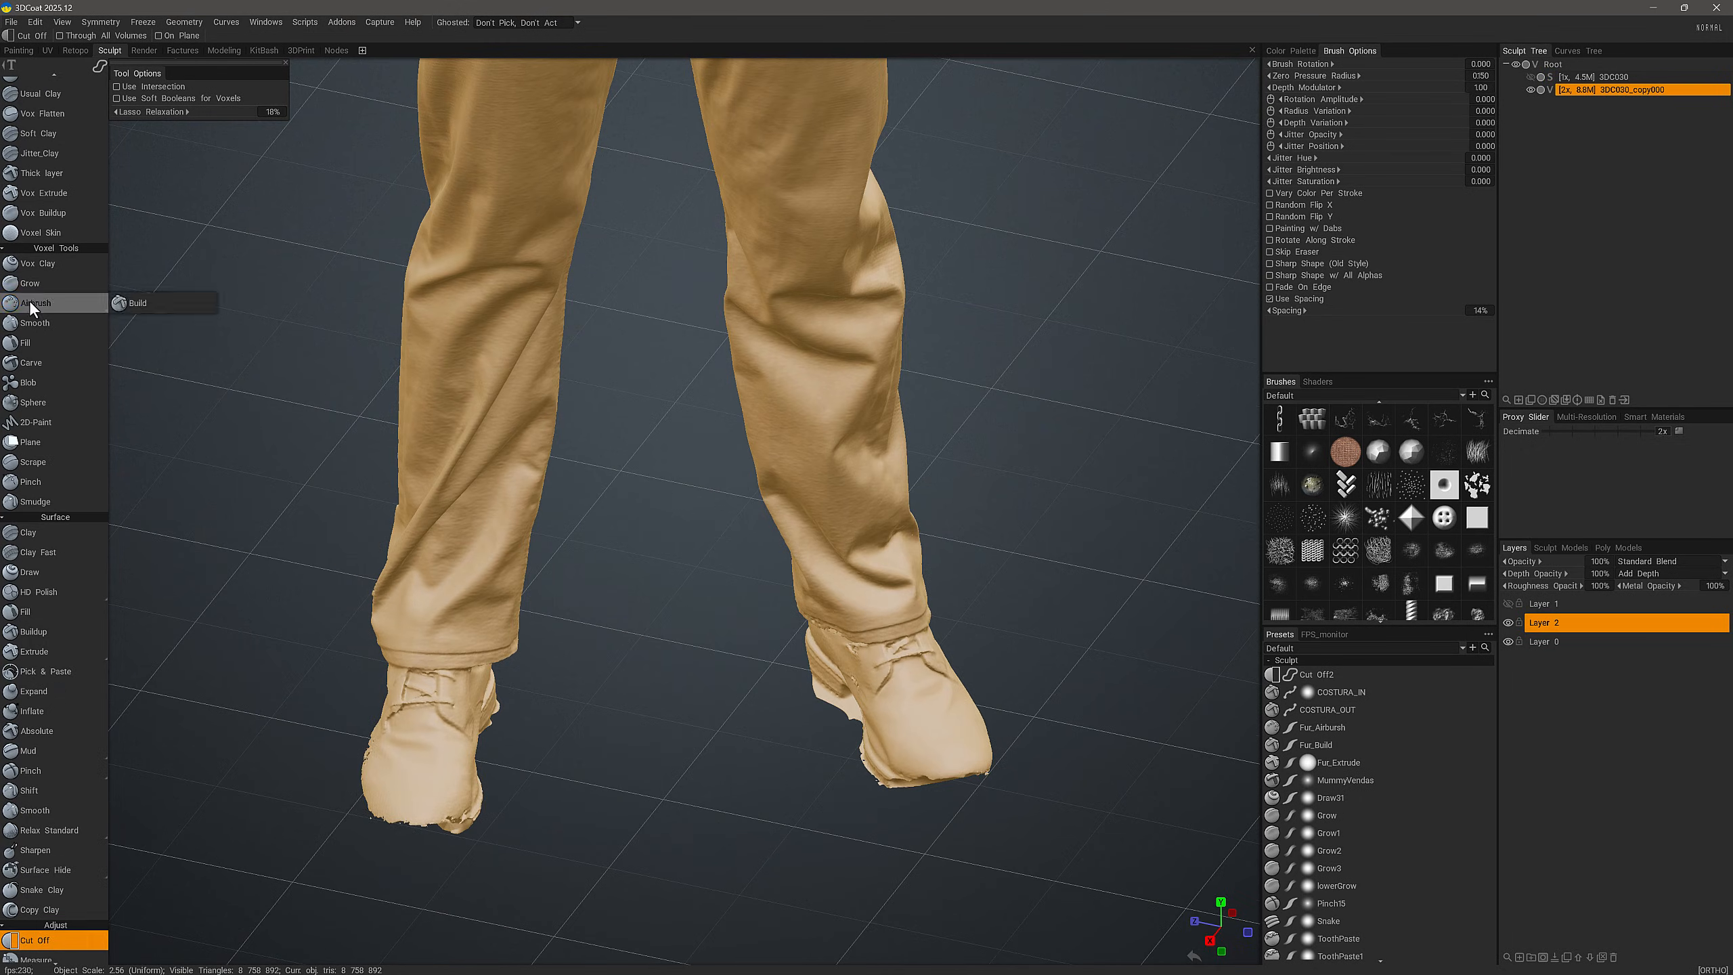
{"action": "left_click", "coordinate": [34, 303]}
{"action": "mouse_move", "coordinate": [614, 683]}
{"action": "left_mouse_down", "text": "alt"}
{"action": "mouse_move", "coordinate": [793, 793]}
{"action": "mouse_move", "coordinate": [756, 716]}
{"action": "left_mouse_up", "text": "alt"}
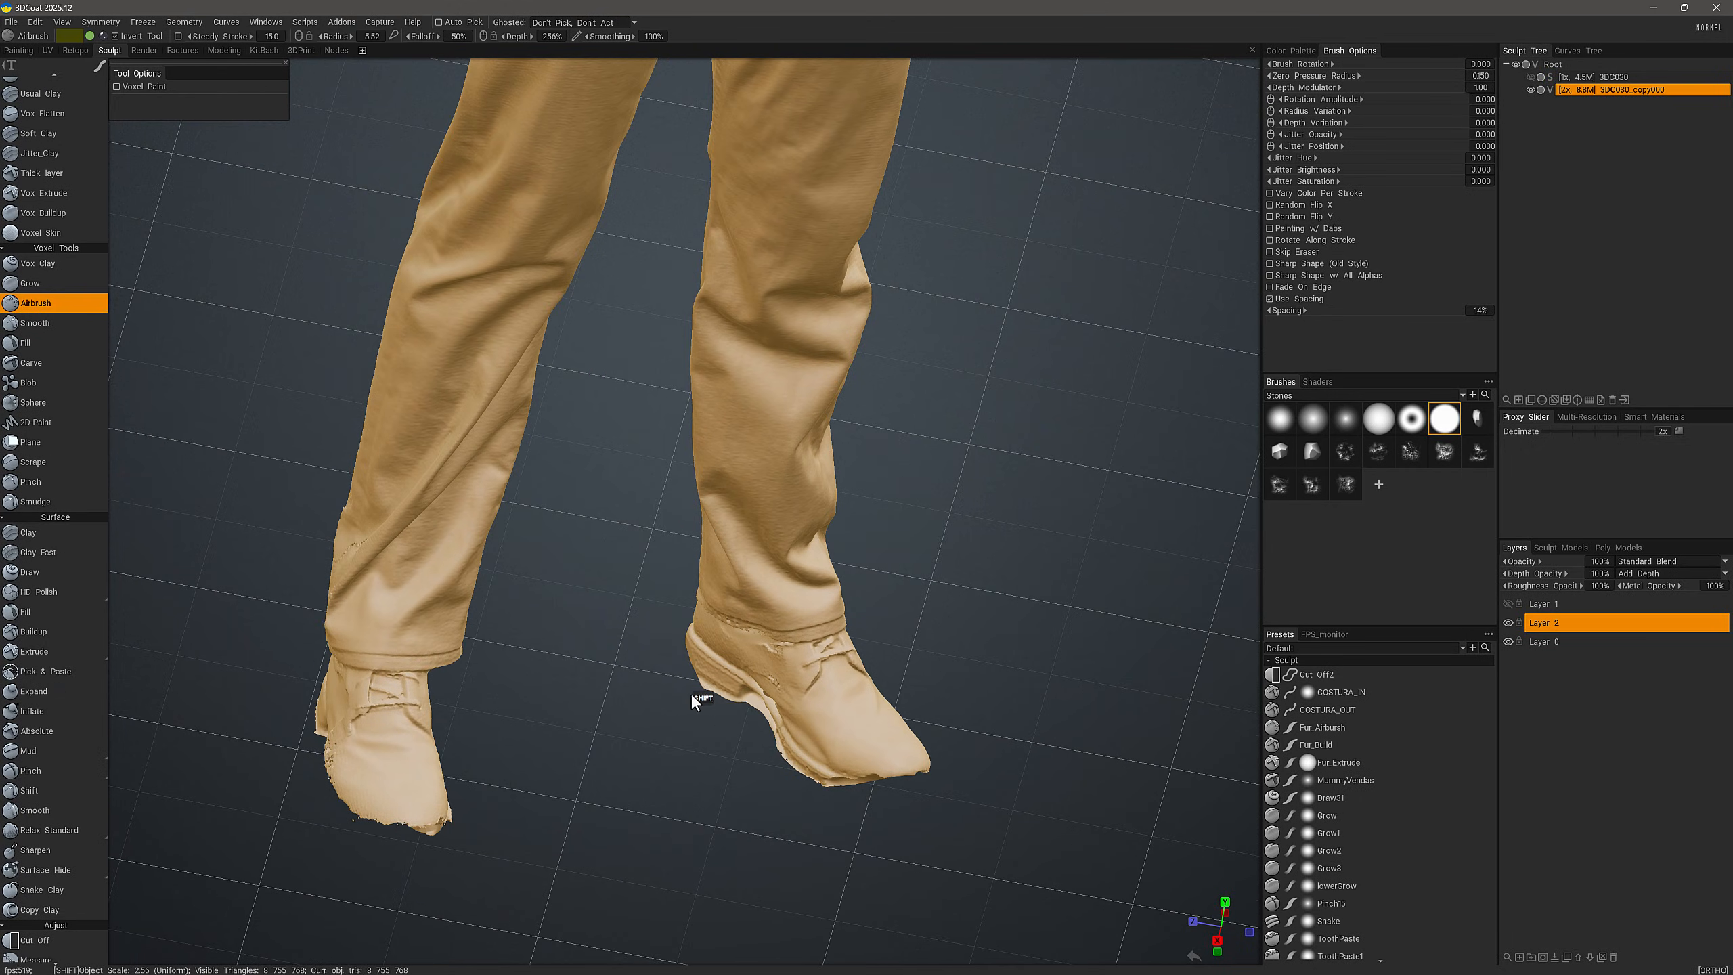
{"action": "right_click_drag", "start_coordinate": [692, 702], "coordinate": [391, 786], "text": "shift"}
{"action": "left_click_drag", "start_coordinate": [787, 677], "coordinate": [727, 712], "text": "alt"}
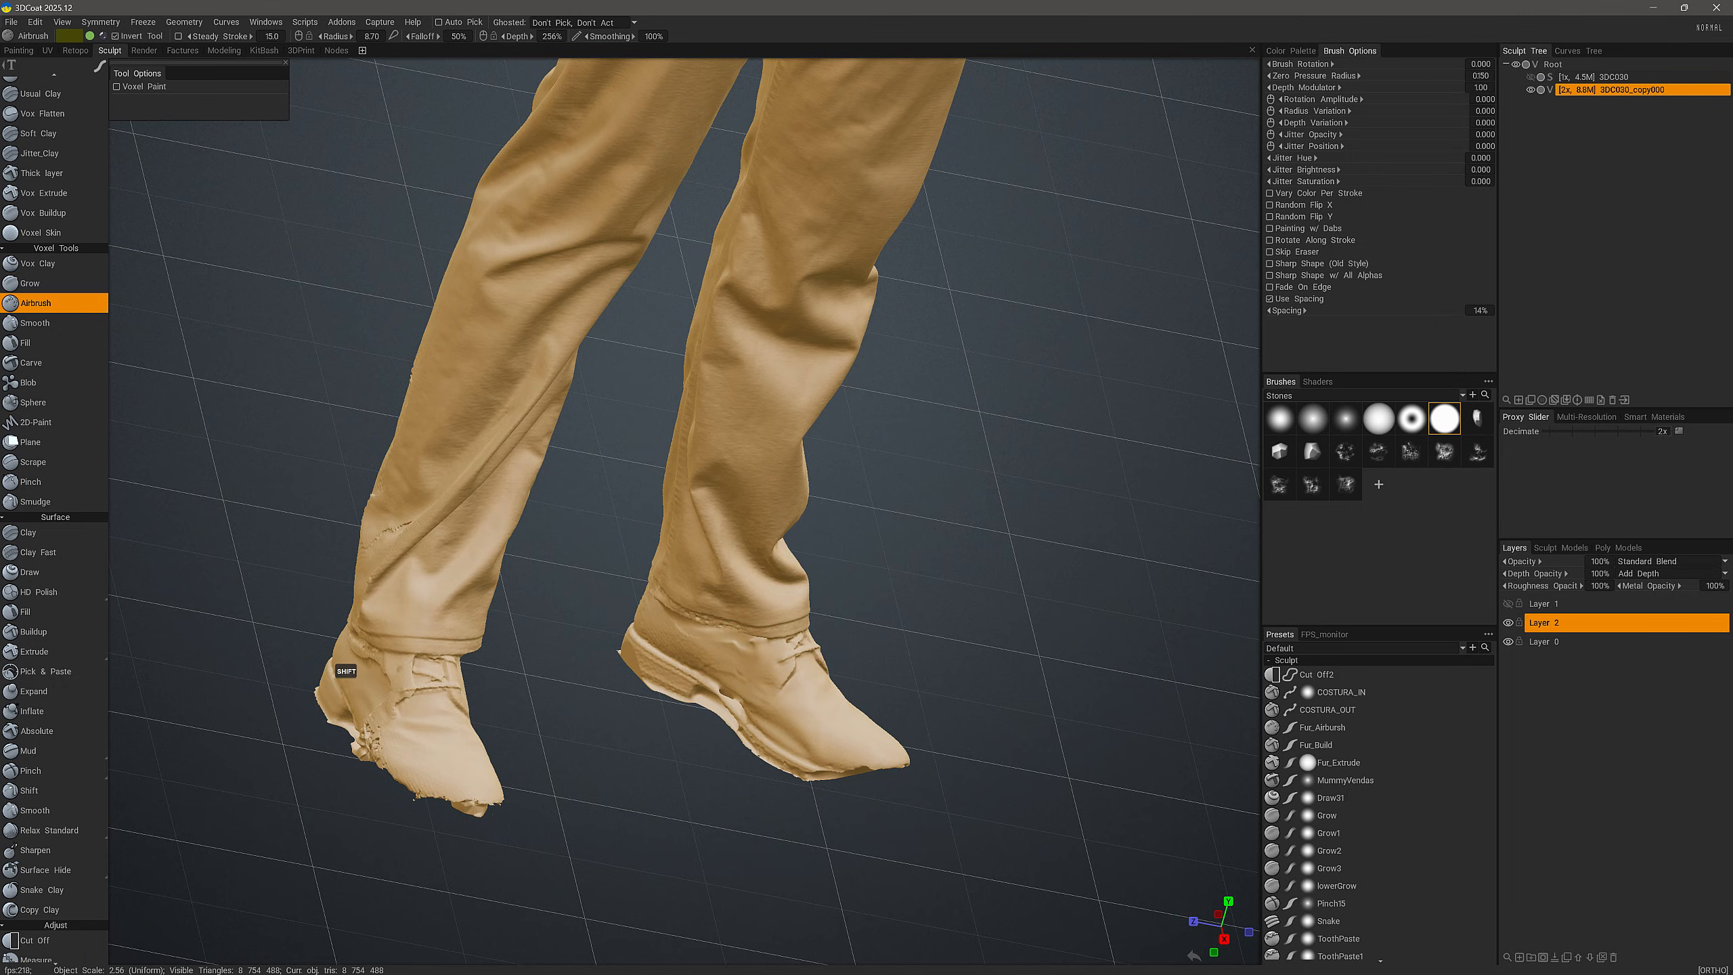
- Clean up and smooth the remaining rough areas around the sides and heels of the shoes
{"action": "left_click_drag", "start_coordinate": [276, 652], "coordinate": [363, 543]}
{"action": "scroll", "coordinate": [364, 543], "scroll_direction": "up", "scroll_amount": 3}
{"action": "left_click_drag", "start_coordinate": [416, 636], "coordinate": [714, 610]}
{"action": "mouse_move", "coordinate": [622, 581]}
{"action": "middle_mouse_down", "text": "shift"}
{"action": "mouse_move", "coordinate": [306, 567]}
{"action": "mouse_move", "coordinate": [758, 516]}
{"action": "middle_mouse_up", "text": "shift"}
{"action": "mouse_move", "coordinate": [737, 510]}
{"action": "left_mouse_down", "text": "shift"}
{"action": "mouse_move", "coordinate": [819, 525]}
{"action": "mouse_move", "coordinate": [870, 512]}
{"action": "left_mouse_up", "text": "shift"}
{"action": "left_click_drag", "start_coordinate": [452, 538], "coordinate": [451, 533], "text": "shift"}
{"action": "mouse_move", "coordinate": [568, 575]}
{"action": "left_mouse_down", "text": "shift"}
{"action": "mouse_move", "coordinate": [647, 507]}
{"action": "mouse_move", "coordinate": [685, 512]}
{"action": "mouse_move", "coordinate": [680, 459]}
{"action": "mouse_move", "coordinate": [716, 454]}
{"action": "mouse_move", "coordinate": [611, 387]}
{"action": "mouse_move", "coordinate": [711, 623]}
{"action": "mouse_move", "coordinate": [665, 656]}
{"action": "left_mouse_up", "text": "shift"}
- Fill the pitted patches on the backs of both trouser legs with the voxel Fill tool
{"action": "left_click", "coordinate": [34, 343]}
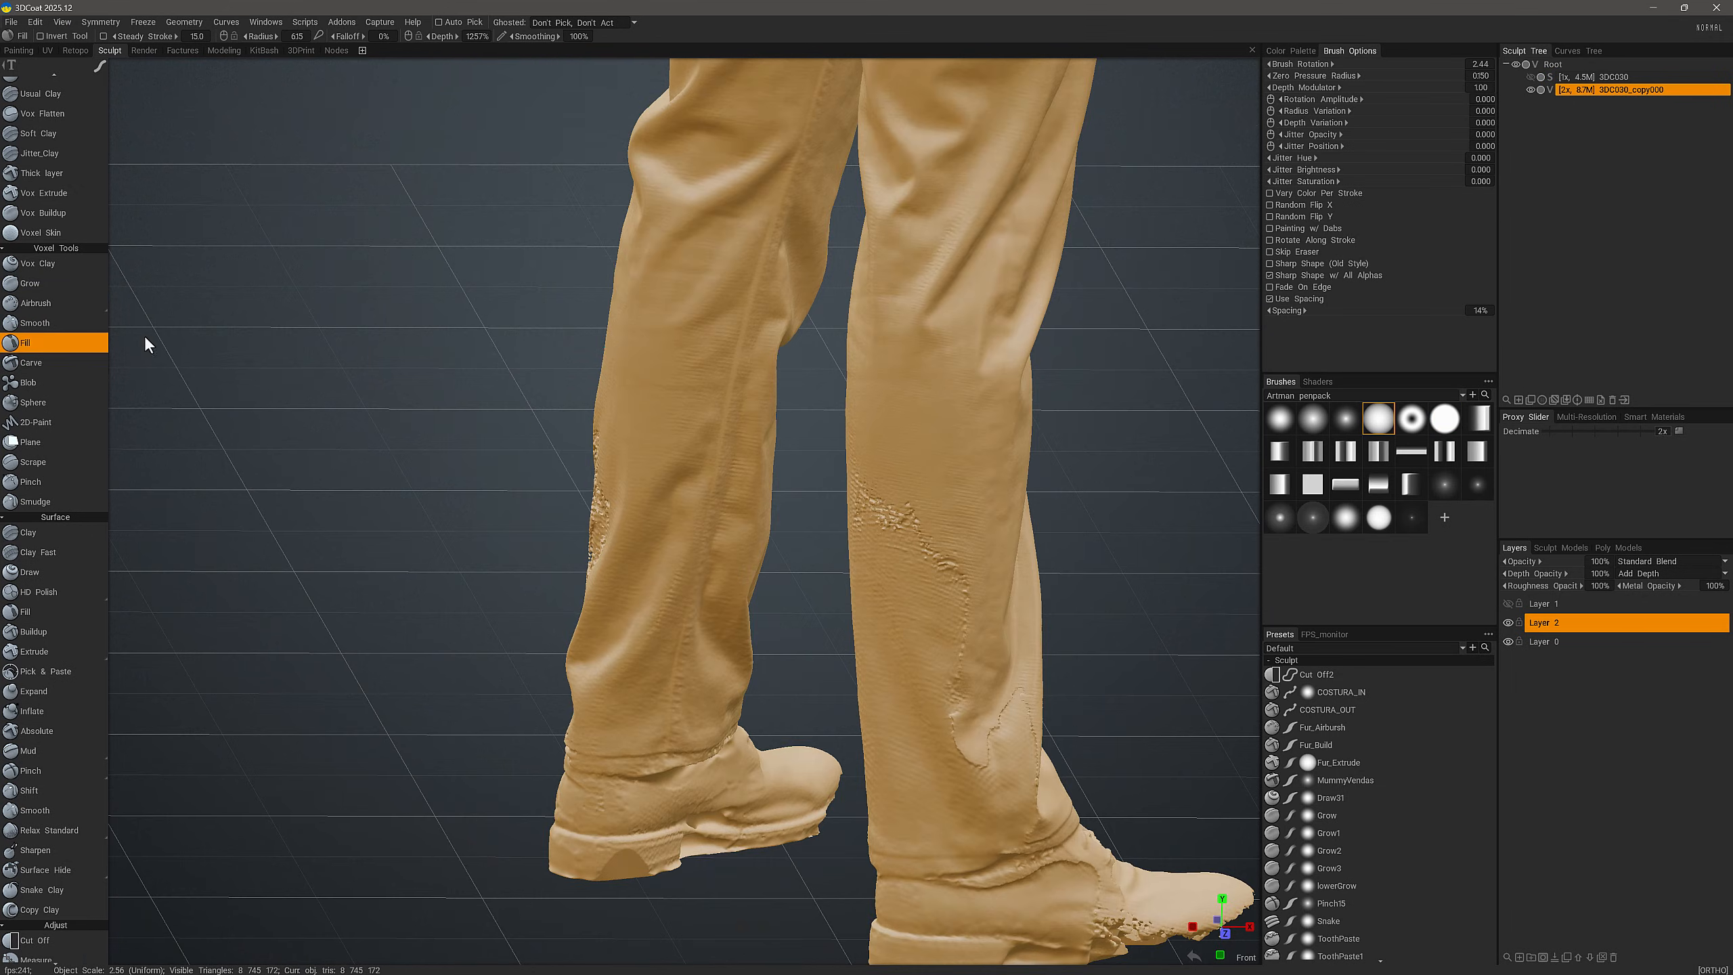
{"action": "mouse_move", "coordinate": [144, 335]}
{"action": "left_mouse_down"}
{"action": "mouse_move", "coordinate": [822, 479]}
{"action": "mouse_move", "coordinate": [756, 525]}
{"action": "mouse_move", "coordinate": [997, 566]}
{"action": "left_mouse_up"}
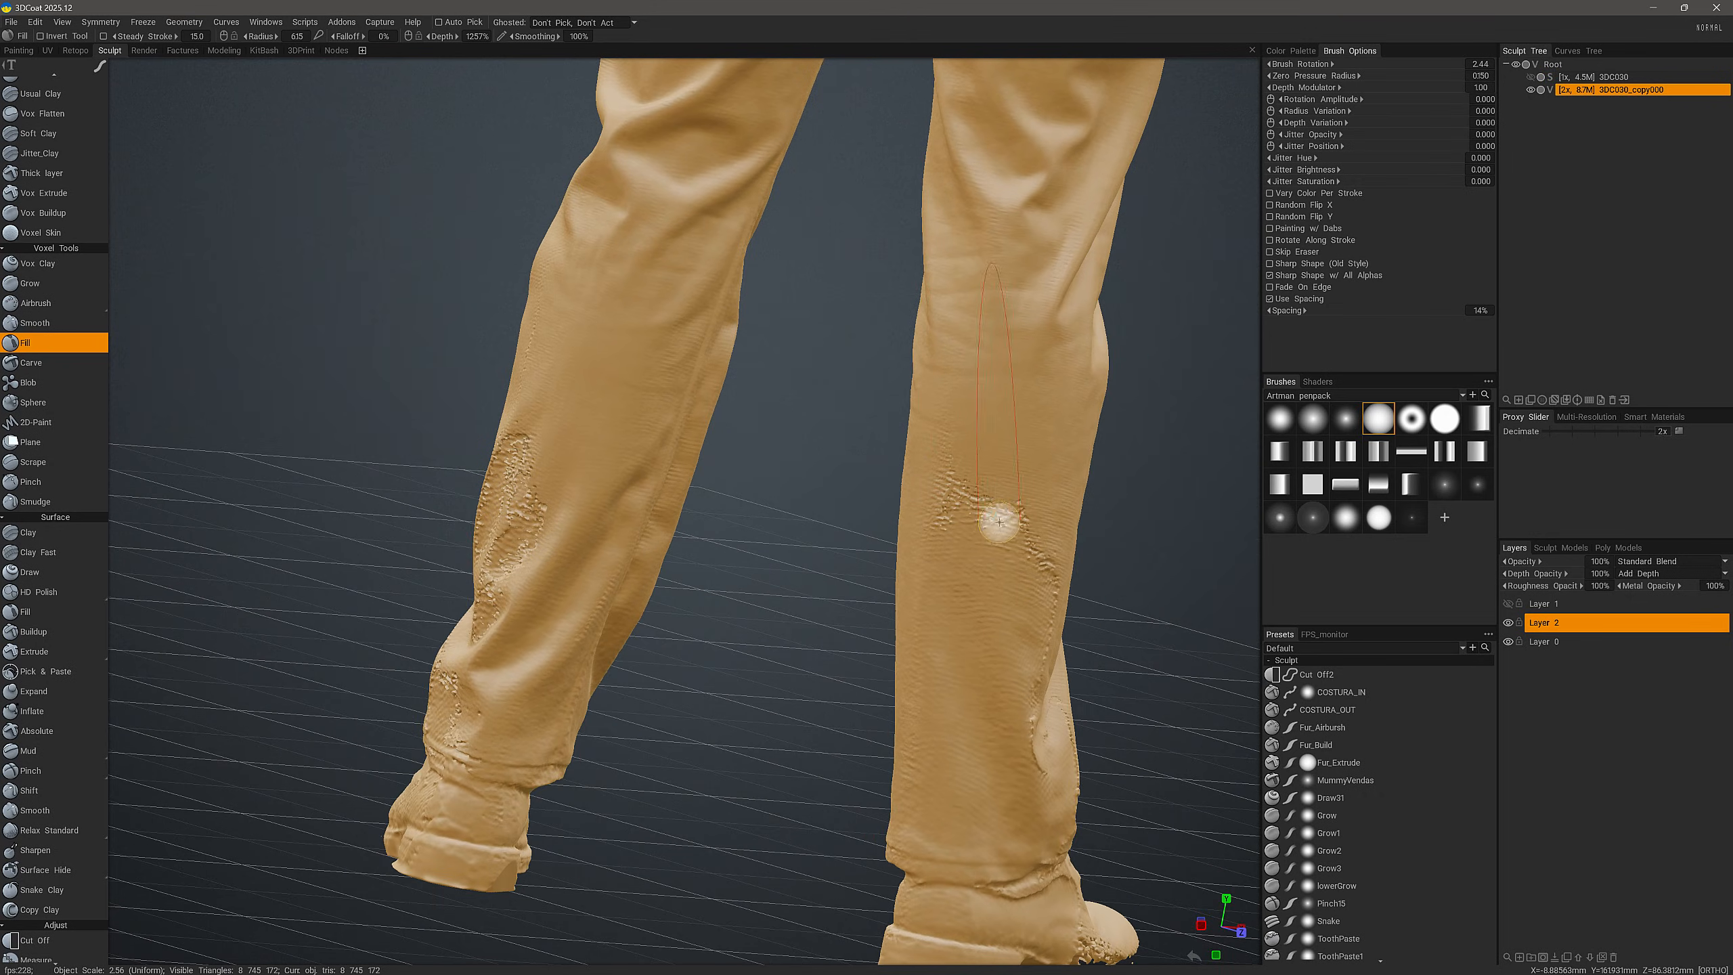
{"action": "left_click_drag", "start_coordinate": [945, 491], "coordinate": [1022, 537]}
{"action": "mouse_move", "coordinate": [532, 460]}
{"action": "left_mouse_down"}
{"action": "mouse_move", "coordinate": [543, 450]}
{"action": "mouse_move", "coordinate": [487, 494]}
{"action": "mouse_move", "coordinate": [487, 576]}
{"action": "mouse_move", "coordinate": [529, 578]}
{"action": "mouse_move", "coordinate": [554, 486]}
{"action": "mouse_move", "coordinate": [535, 513]}
{"action": "left_mouse_up"}
{"action": "left_click_drag", "start_coordinate": [529, 509], "coordinate": [522, 497]}
{"action": "mouse_move", "coordinate": [501, 633]}
{"action": "left_mouse_down"}
{"action": "mouse_move", "coordinate": [526, 615]}
{"action": "mouse_move", "coordinate": [497, 620]}
{"action": "left_mouse_up"}
- Fill and smooth the remaining rough spots around the trouser cuffs and lower legs
{"action": "left_click_drag", "start_coordinate": [505, 655], "coordinate": [478, 669], "text": "alt"}
{"action": "mouse_move", "coordinate": [486, 707]}
{"action": "left_mouse_down"}
{"action": "mouse_move", "coordinate": [488, 744]}
{"action": "mouse_move", "coordinate": [442, 709]}
{"action": "left_mouse_up"}
{"action": "left_click_drag", "start_coordinate": [427, 700], "coordinate": [443, 678], "text": "alt"}
{"action": "mouse_move", "coordinate": [437, 613]}
{"action": "left_mouse_down"}
{"action": "mouse_move", "coordinate": [536, 724]}
{"action": "mouse_move", "coordinate": [681, 474]}
{"action": "mouse_move", "coordinate": [688, 567]}
{"action": "mouse_move", "coordinate": [612, 639]}
{"action": "mouse_move", "coordinate": [810, 589]}
{"action": "mouse_move", "coordinate": [715, 843]}
{"action": "mouse_move", "coordinate": [675, 754]}
{"action": "mouse_move", "coordinate": [732, 708]}
{"action": "mouse_move", "coordinate": [663, 526]}
{"action": "mouse_move", "coordinate": [758, 362]}
{"action": "left_mouse_up"}
{"action": "left_click_drag", "start_coordinate": [797, 474], "coordinate": [848, 557]}
{"action": "mouse_move", "coordinate": [848, 556]}
{"action": "left_mouse_down", "text": "alt"}
{"action": "mouse_move", "coordinate": [746, 546]}
{"action": "mouse_move", "coordinate": [721, 462]}
{"action": "left_mouse_up", "text": "alt"}
{"action": "mouse_move", "coordinate": [816, 518]}
{"action": "left_mouse_down", "text": "shift"}
{"action": "mouse_move", "coordinate": [781, 393]}
{"action": "mouse_move", "coordinate": [715, 348]}
{"action": "left_mouse_up", "text": "shift"}
{"action": "mouse_move", "coordinate": [715, 348]}
{"action": "left_mouse_down", "text": "alt"}
{"action": "mouse_move", "coordinate": [631, 483]}
{"action": "mouse_move", "coordinate": [418, 559]}
{"action": "mouse_move", "coordinate": [445, 595]}
{"action": "mouse_move", "coordinate": [502, 597]}
{"action": "mouse_move", "coordinate": [397, 603]}
{"action": "mouse_move", "coordinate": [648, 726]}
{"action": "mouse_move", "coordinate": [660, 666]}
{"action": "left_mouse_up", "text": "alt"}
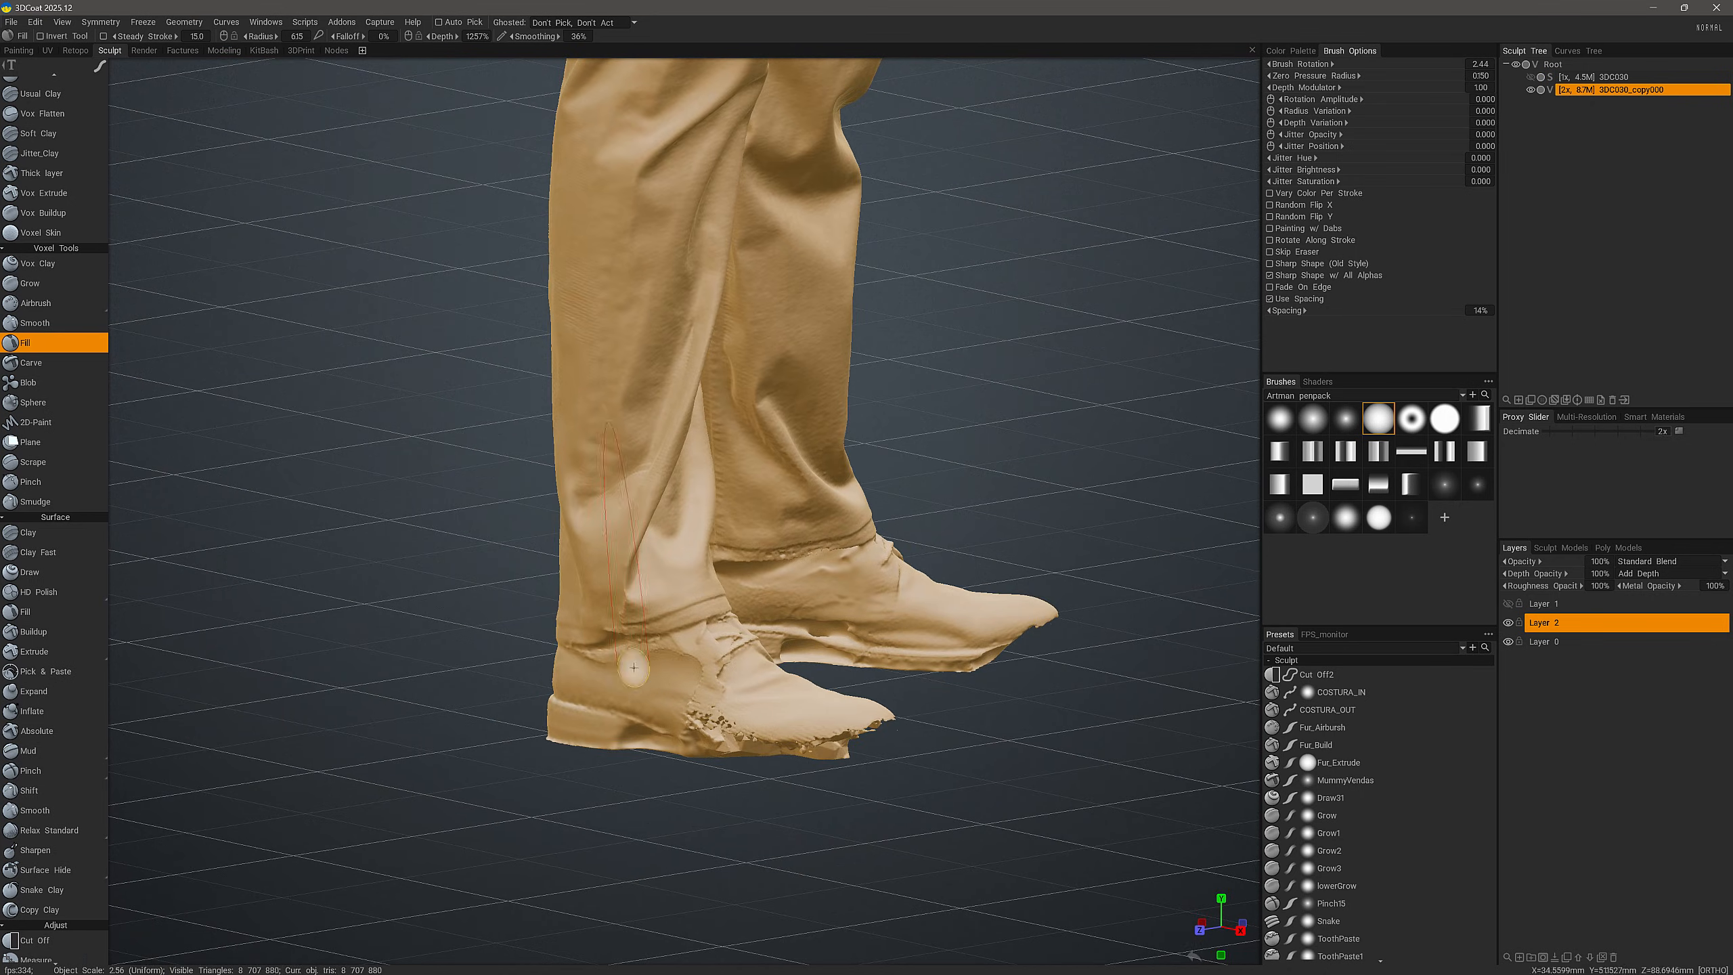
{"action": "left_click_drag", "start_coordinate": [706, 728], "coordinate": [690, 681], "text": "alt"}
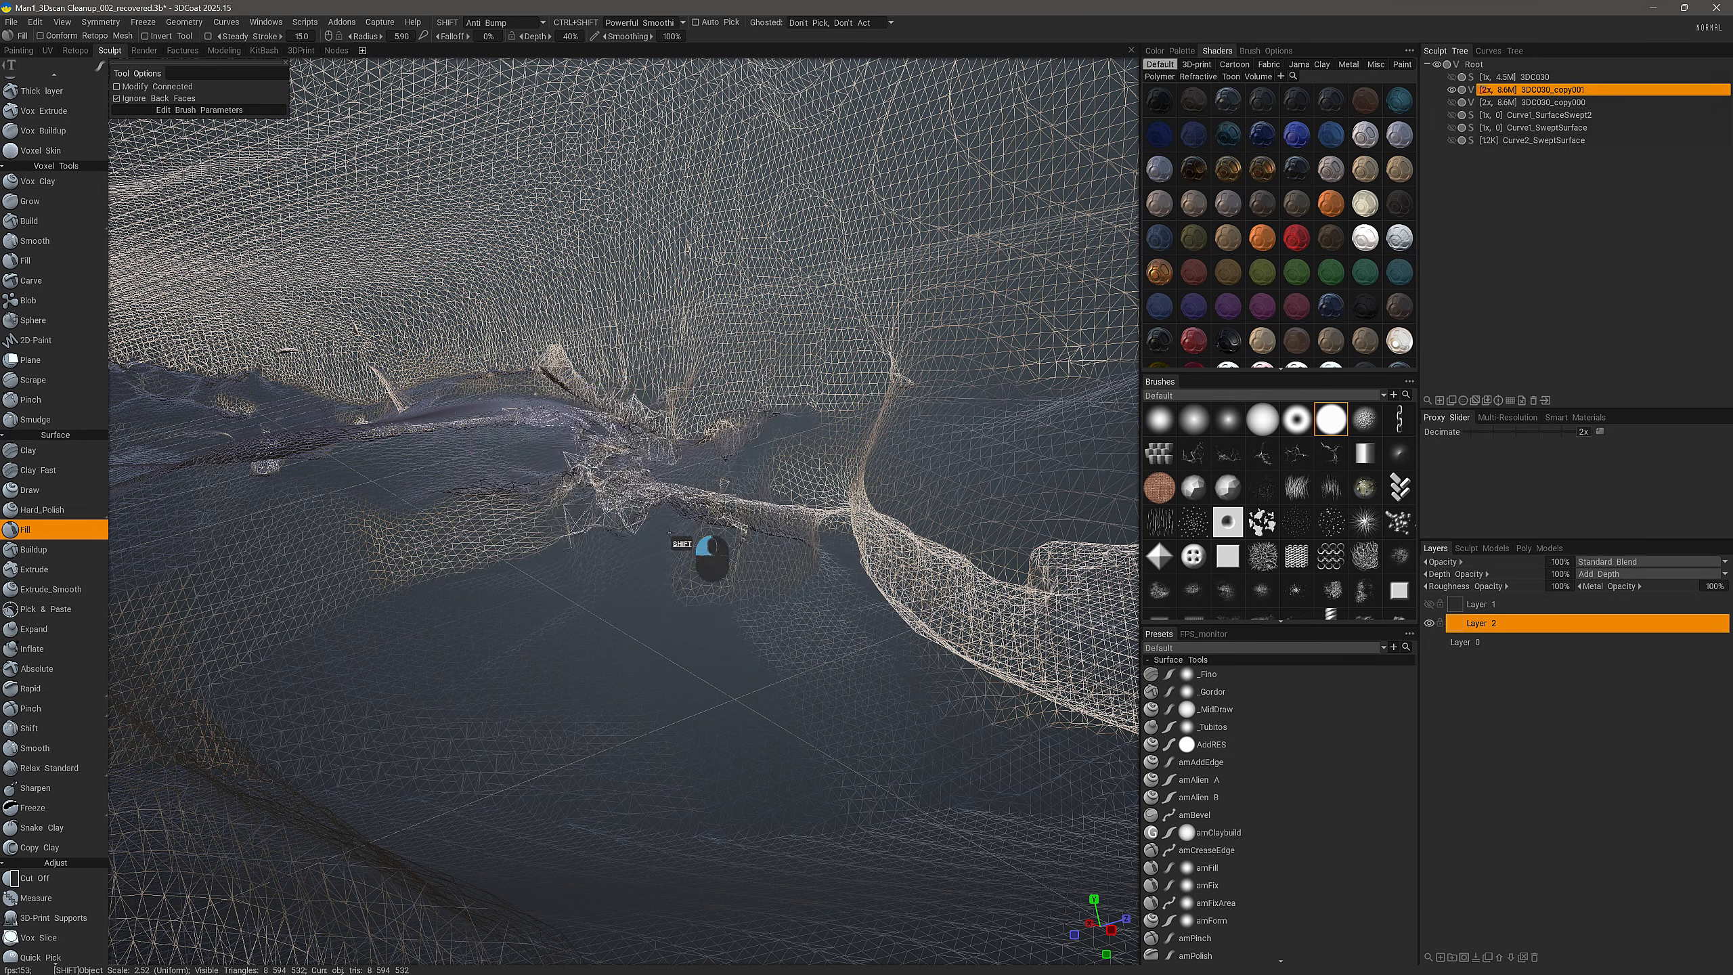
- Switch the Shift smoothing mode to Relax and relax the tangled mesh around the shoe sole
{"action": "left_click", "coordinate": [503, 25]}
{"action": "left_click", "coordinate": [496, 60]}
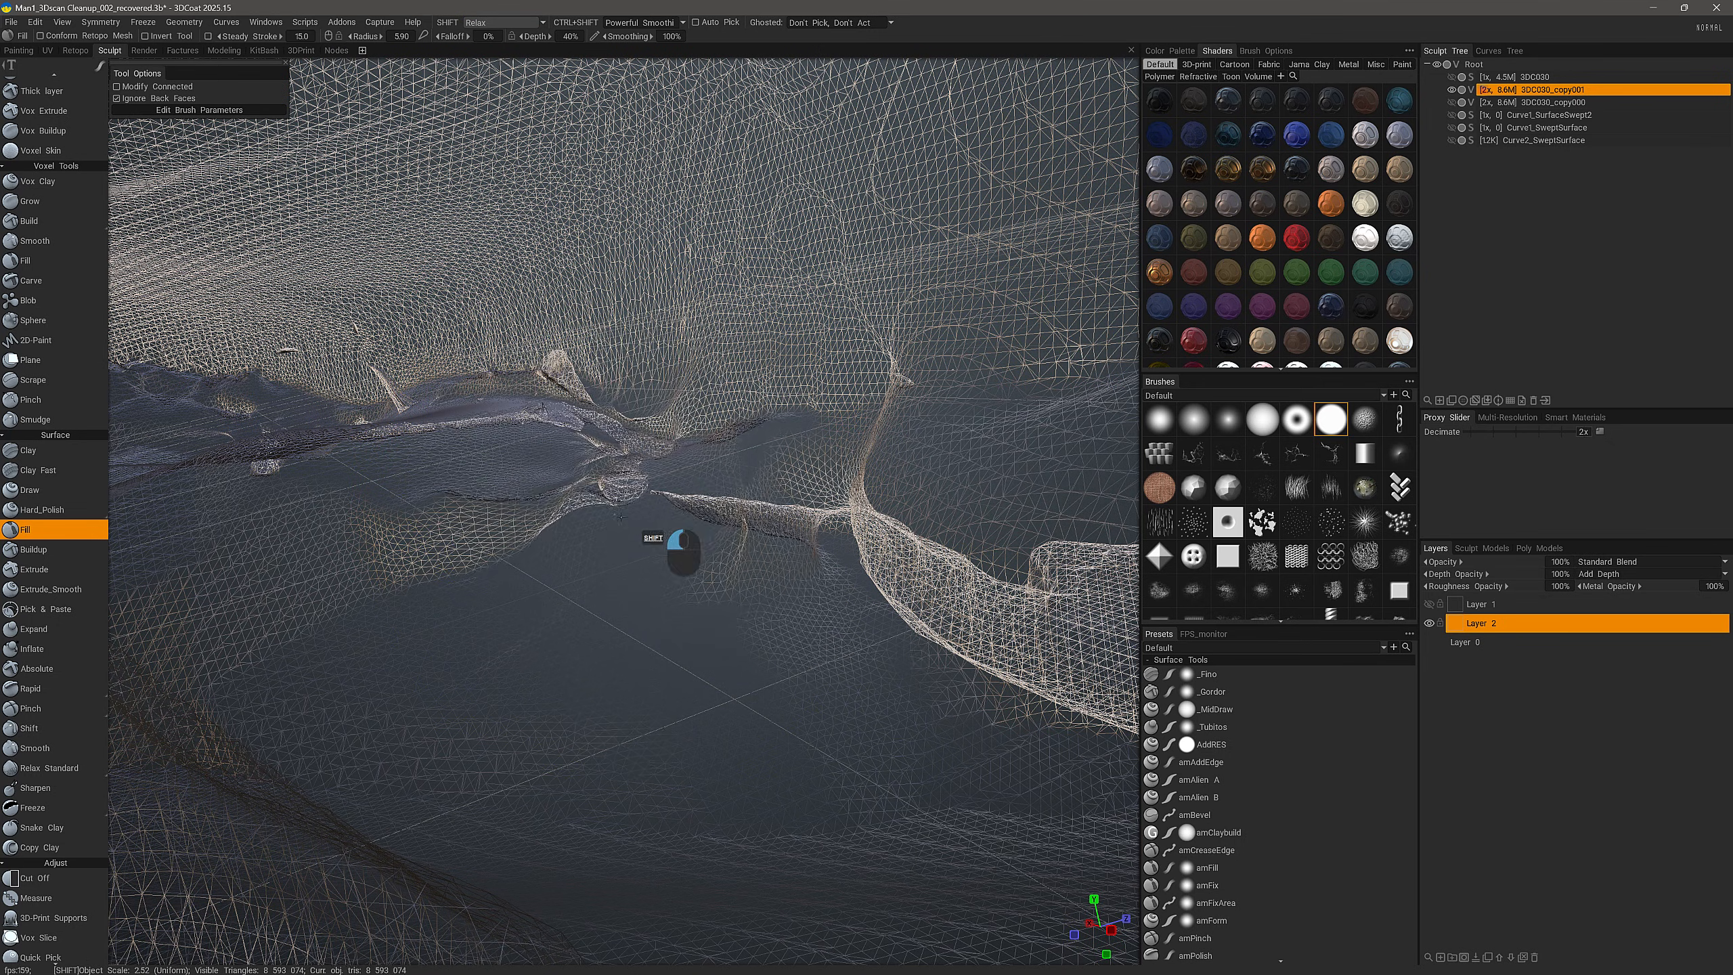
{"action": "mouse_move", "coordinate": [677, 553]}
{"action": "left_mouse_down", "text": "shift"}
{"action": "mouse_move", "coordinate": [630, 457]}
{"action": "mouse_move", "coordinate": [560, 407]}
{"action": "mouse_move", "coordinate": [384, 410]}
{"action": "mouse_move", "coordinate": [426, 444]}
{"action": "mouse_move", "coordinate": [792, 426]}
{"action": "mouse_move", "coordinate": [669, 445]}
{"action": "left_mouse_up", "text": "shift"}
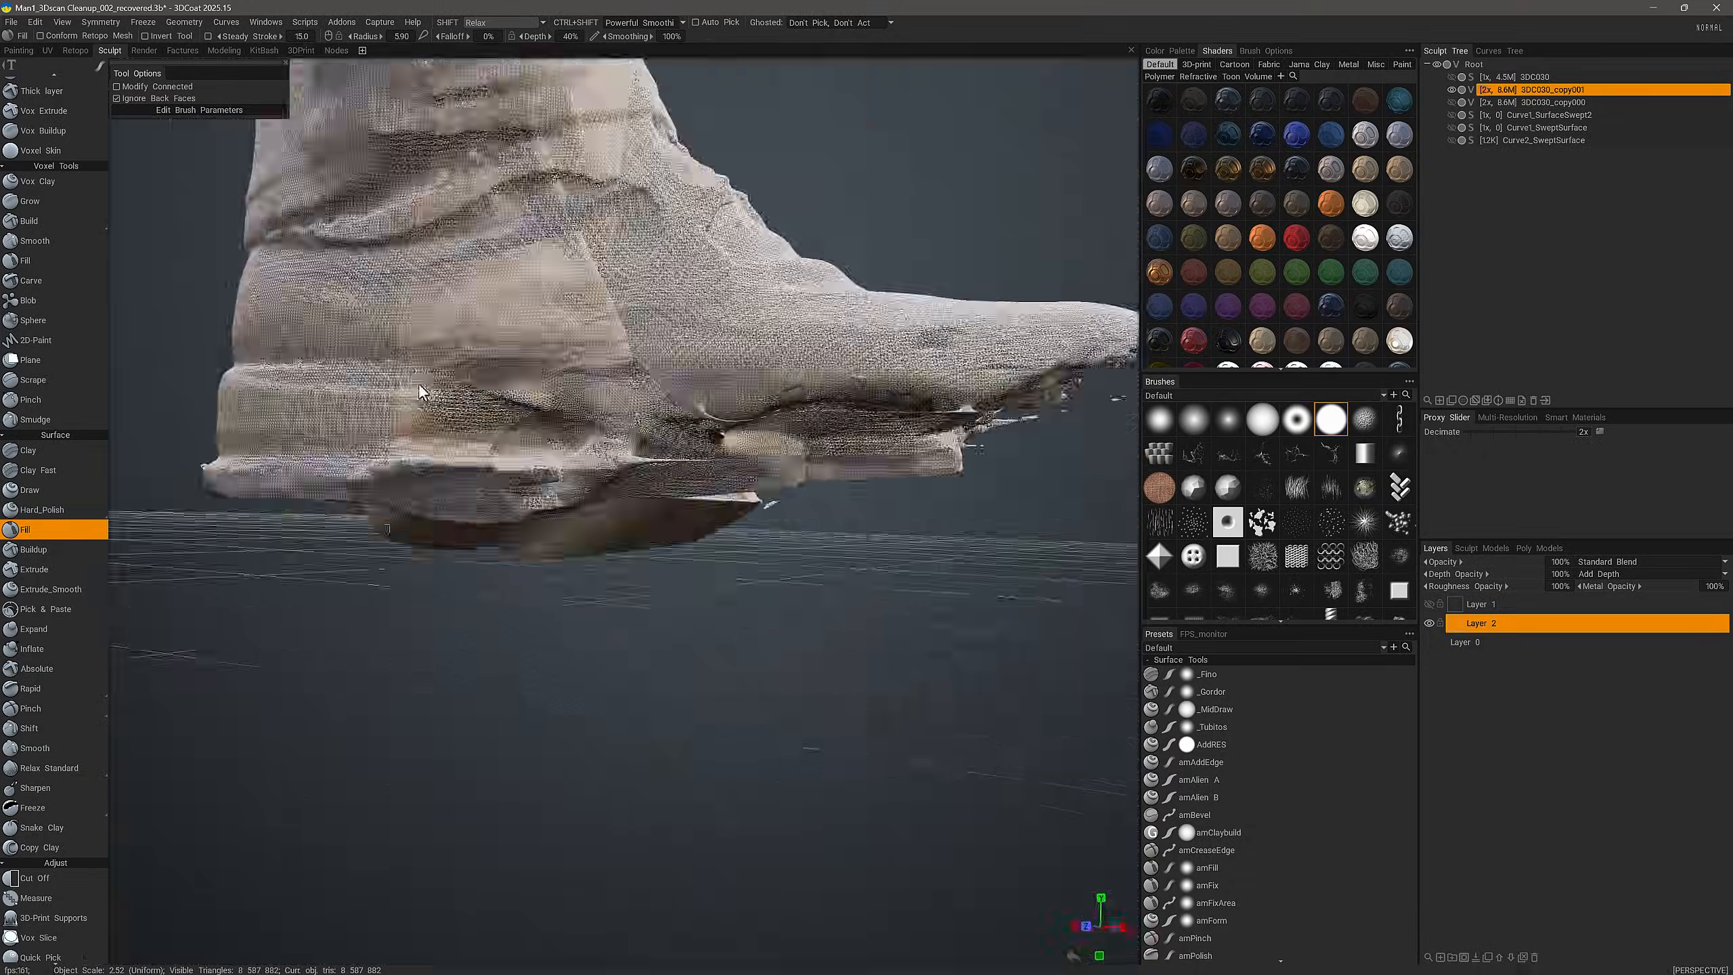
{"action": "left_click_drag", "start_coordinate": [422, 392], "coordinate": [630, 550], "text": "alt"}
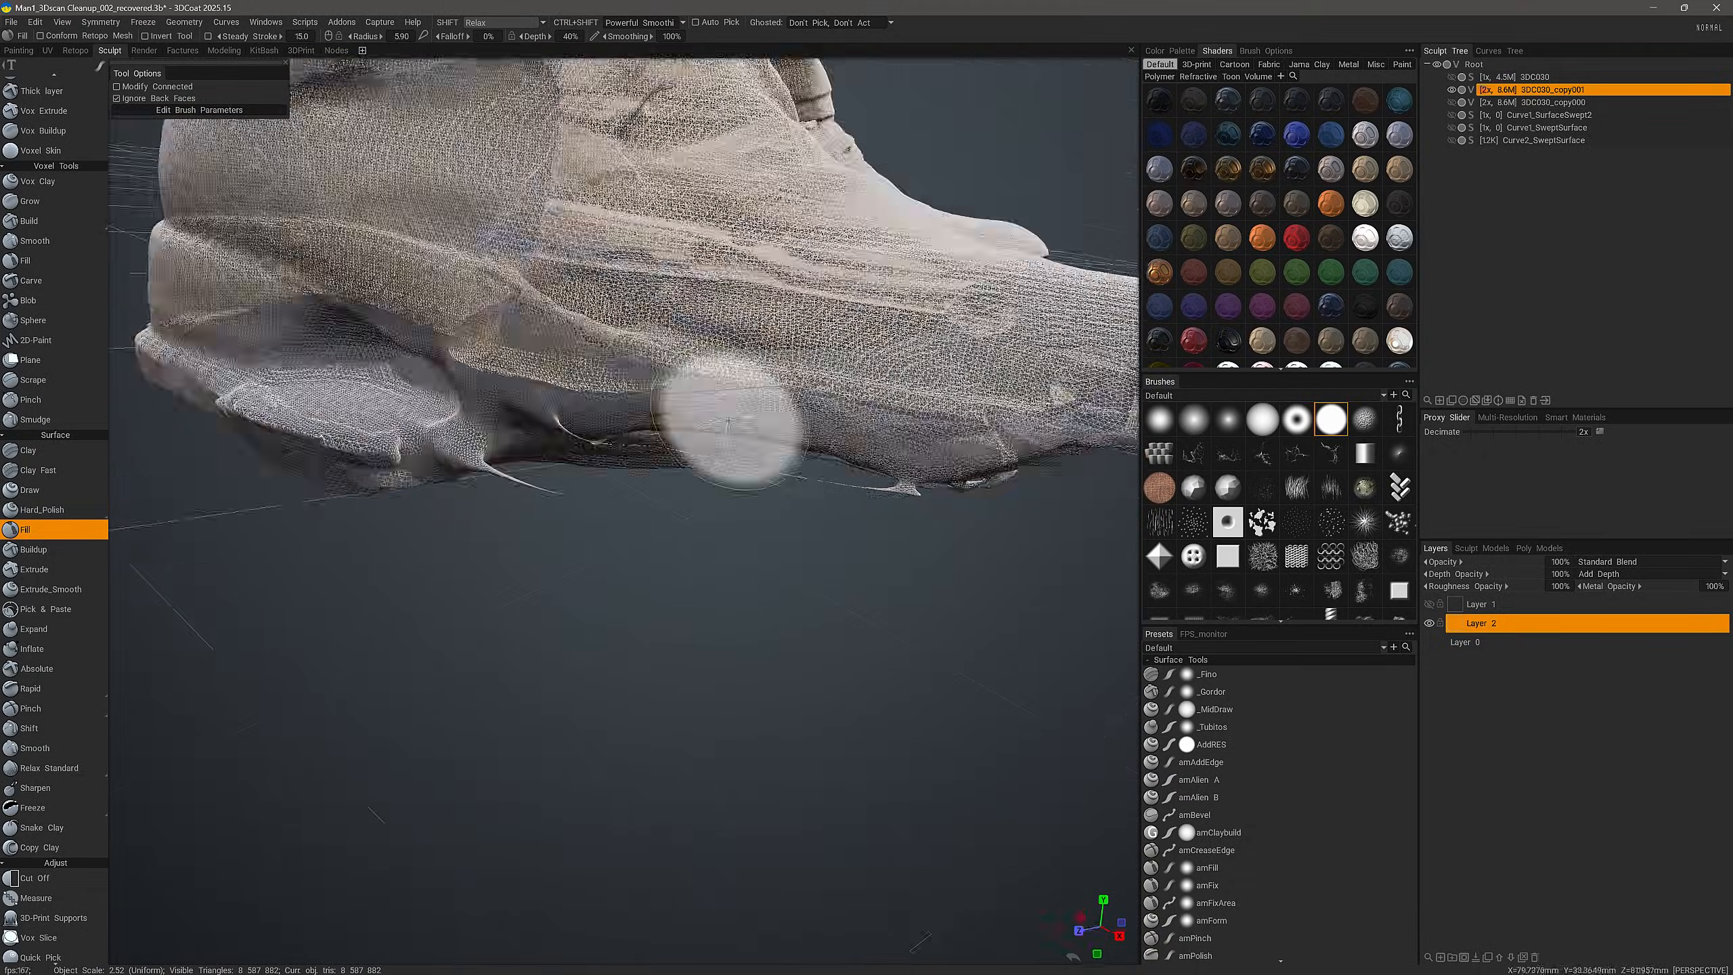
{"action": "left_click_drag", "start_coordinate": [728, 423], "coordinate": [569, 658], "text": "alt"}
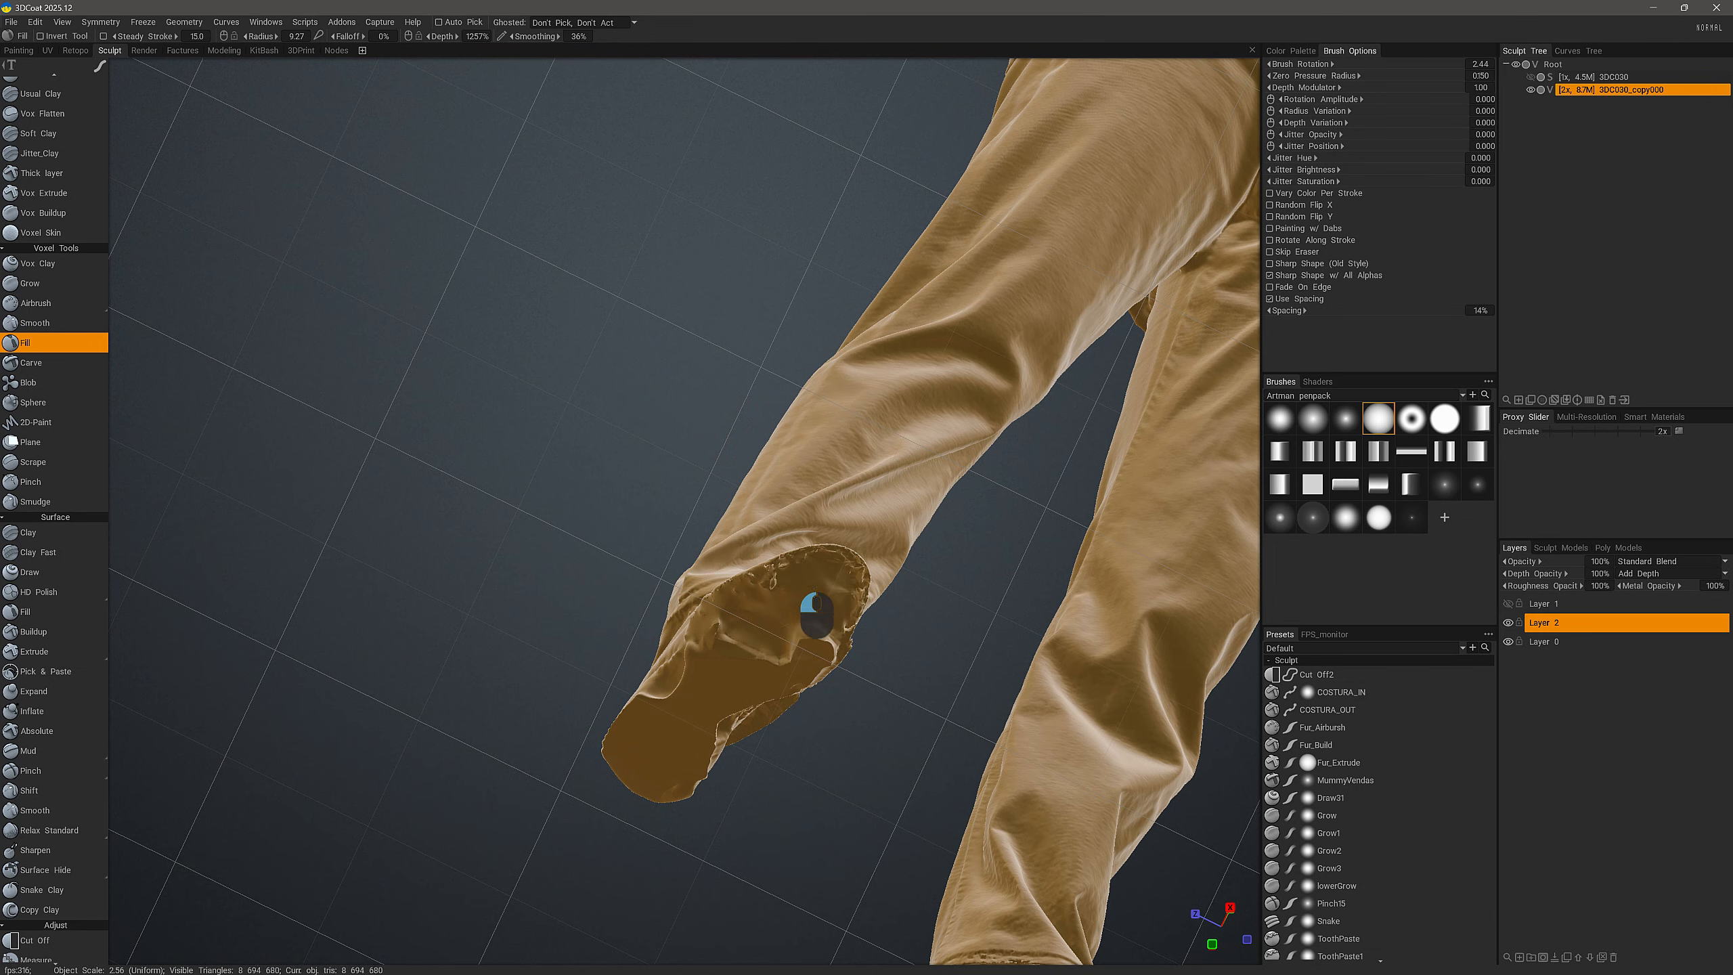
- Fill and smooth the uneven underside of the shoe with the voxel Fill tool
{"action": "mouse_move", "coordinate": [812, 612]}
{"action": "left_mouse_down"}
{"action": "mouse_move", "coordinate": [735, 631]}
{"action": "mouse_move", "coordinate": [791, 615]}
{"action": "mouse_move", "coordinate": [758, 689]}
{"action": "mouse_move", "coordinate": [735, 591]}
{"action": "mouse_move", "coordinate": [805, 655]}
{"action": "left_mouse_up"}
{"action": "left_click_drag", "start_coordinate": [936, 620], "coordinate": [958, 625]}
{"action": "mouse_move", "coordinate": [819, 656]}
{"action": "left_mouse_down", "text": "alt"}
{"action": "mouse_move", "coordinate": [782, 618]}
{"action": "mouse_move", "coordinate": [1211, 686]}
{"action": "mouse_move", "coordinate": [1228, 615]}
{"action": "left_mouse_up", "text": "alt"}
{"action": "mouse_move", "coordinate": [723, 426]}
{"action": "left_mouse_down"}
{"action": "mouse_move", "coordinate": [769, 431]}
{"action": "mouse_move", "coordinate": [665, 420]}
{"action": "mouse_move", "coordinate": [736, 394]}
{"action": "mouse_move", "coordinate": [703, 415]}
{"action": "left_mouse_up"}
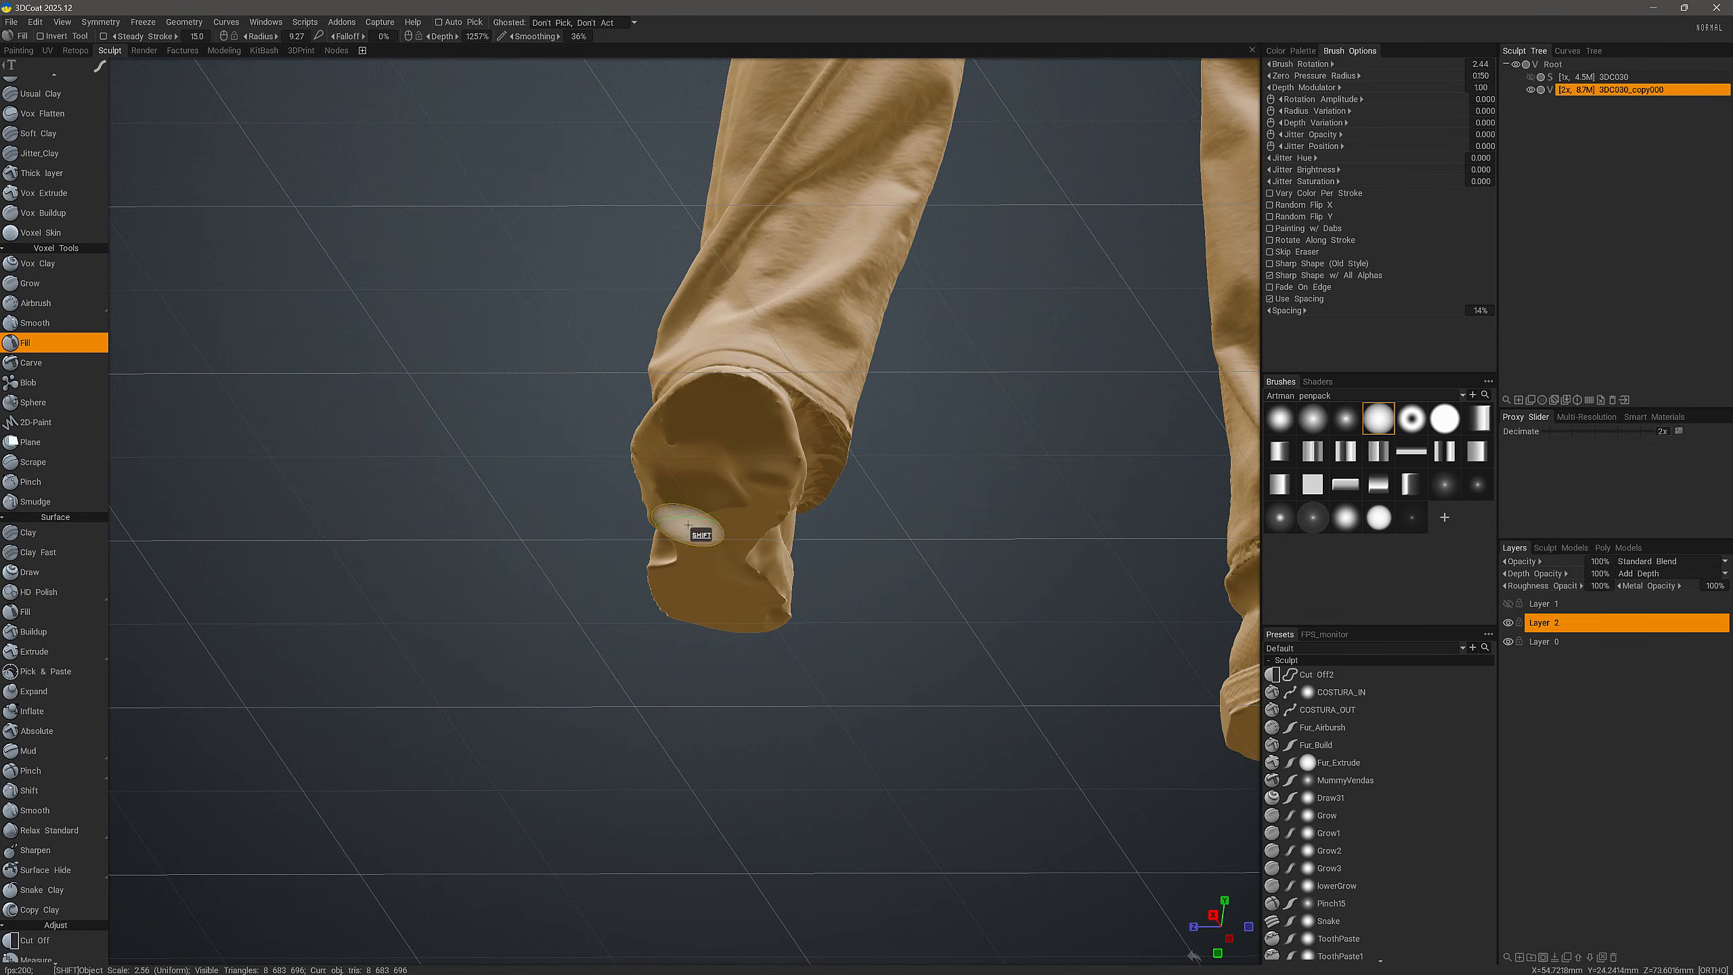
{"action": "mouse_move", "coordinate": [688, 527]}
{"action": "left_mouse_down", "text": "alt"}
{"action": "mouse_move", "coordinate": [852, 478]}
{"action": "mouse_move", "coordinate": [872, 452]}
{"action": "left_mouse_up", "text": "alt"}
{"action": "left_click_drag", "start_coordinate": [793, 543], "coordinate": [802, 507], "text": "shift"}
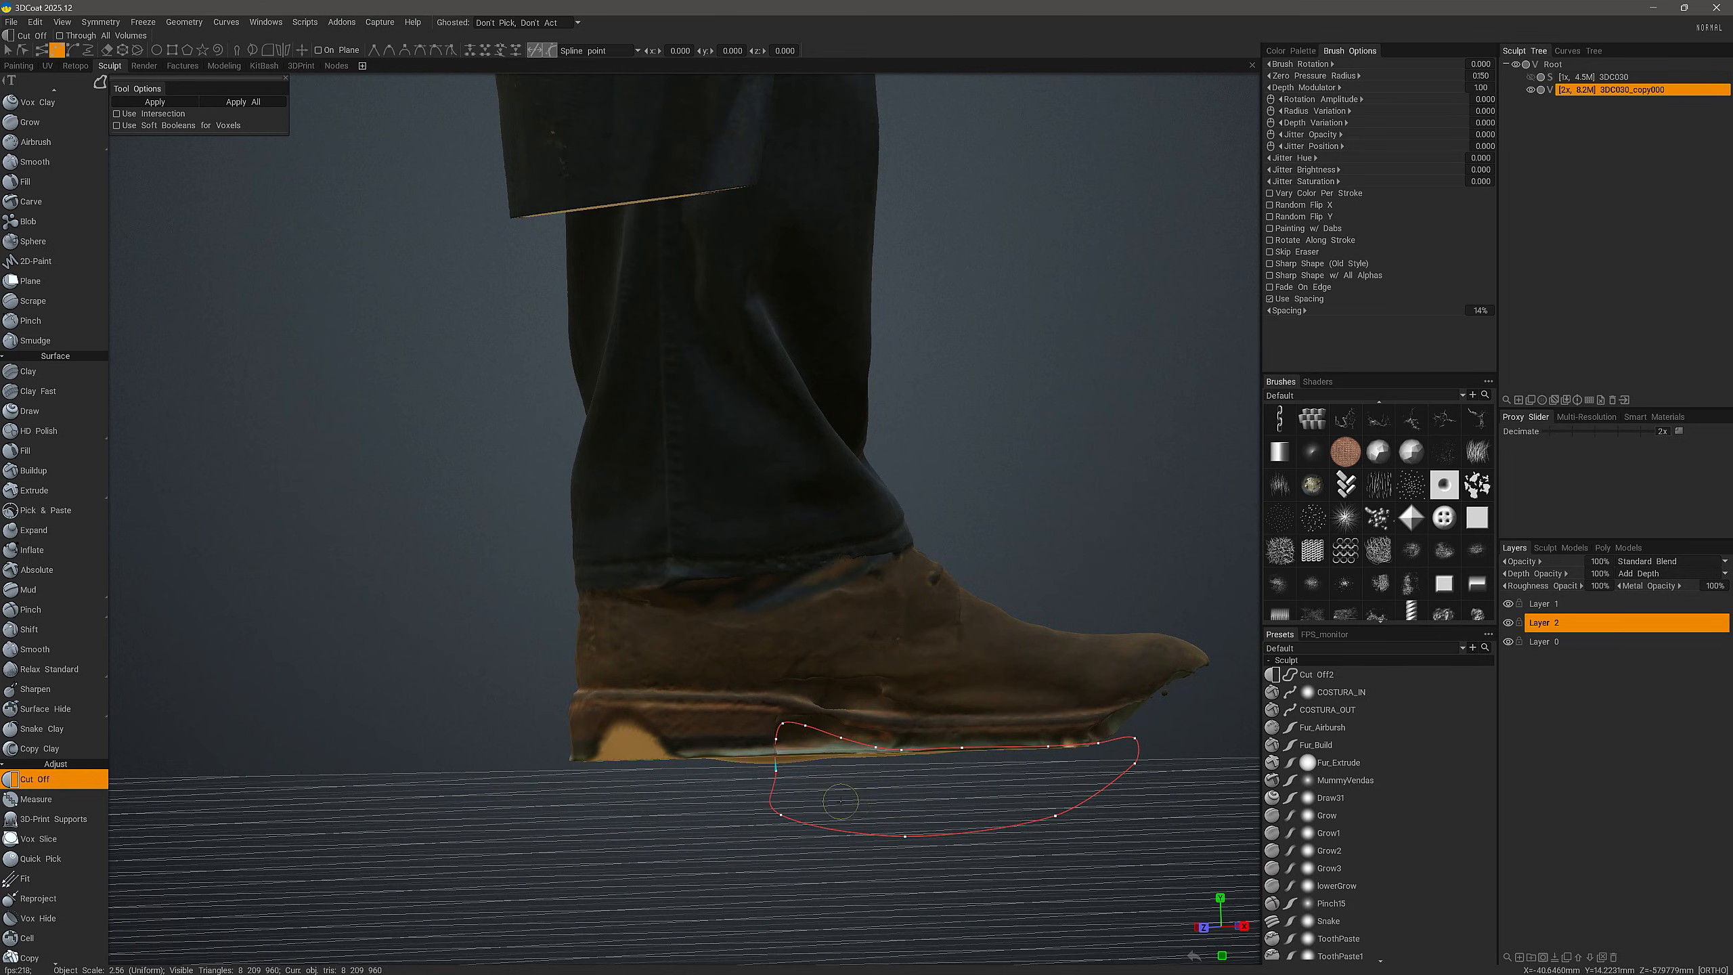
- Cut off the excess below the shoe's arch and forefoot with the closed spline, and hide its curve
{"action": "key", "text": "Return"}
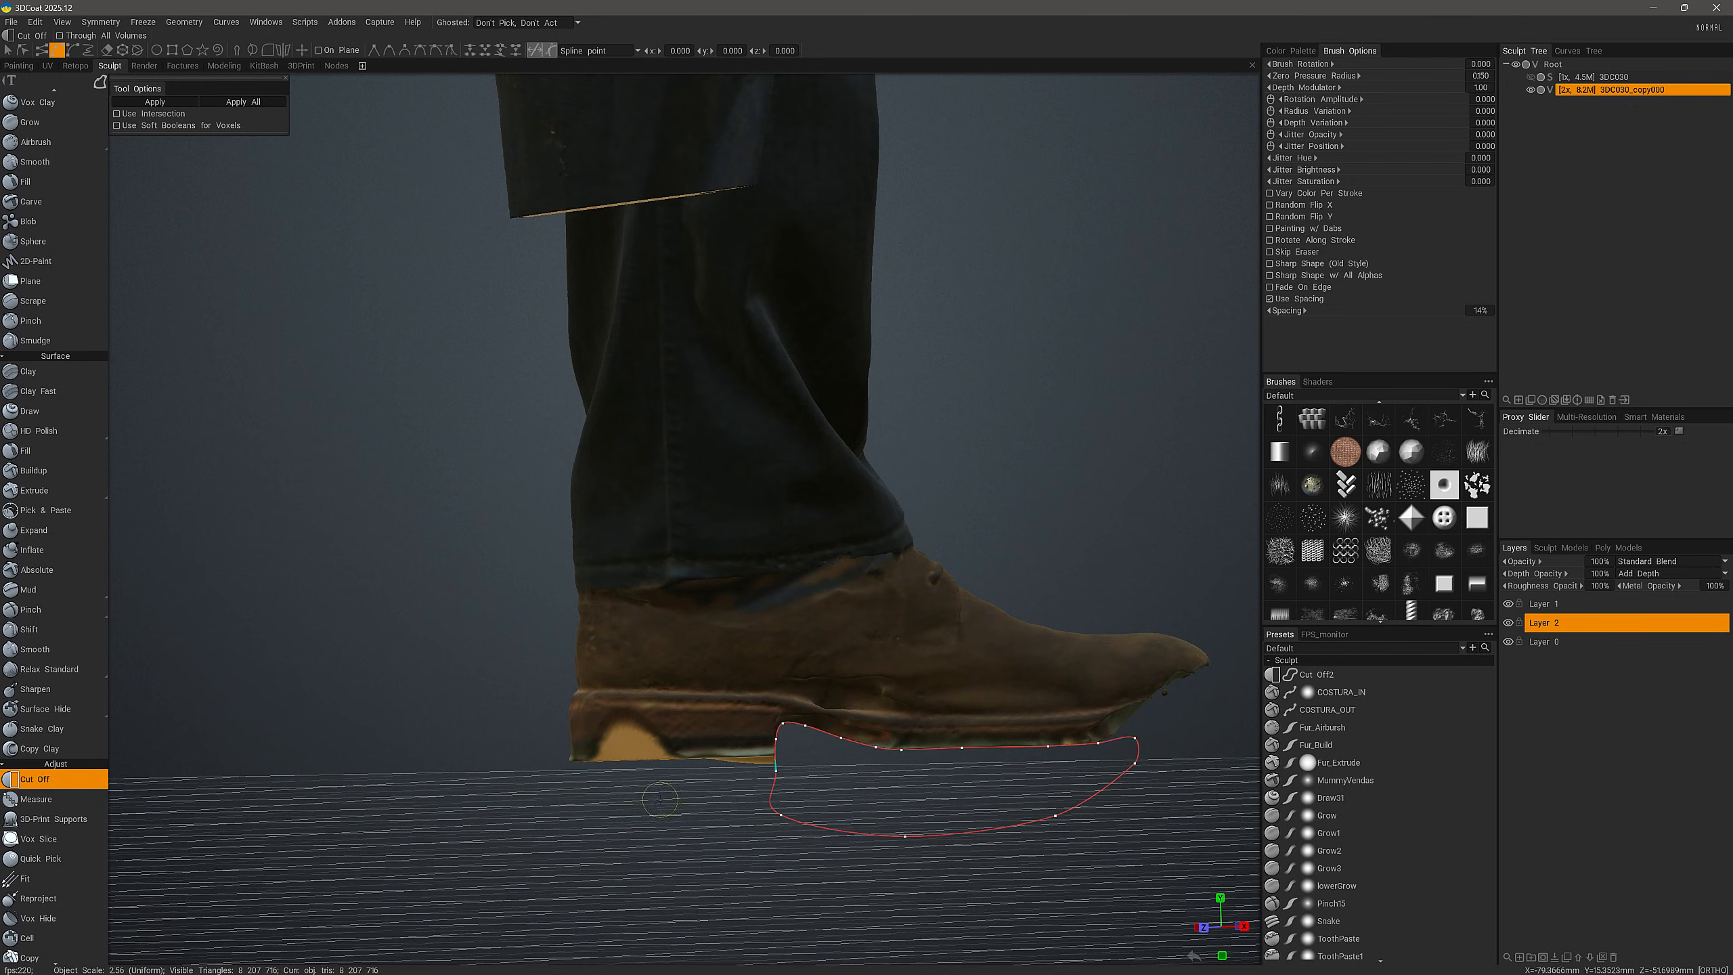
{"action": "left_click", "coordinate": [1570, 51]}
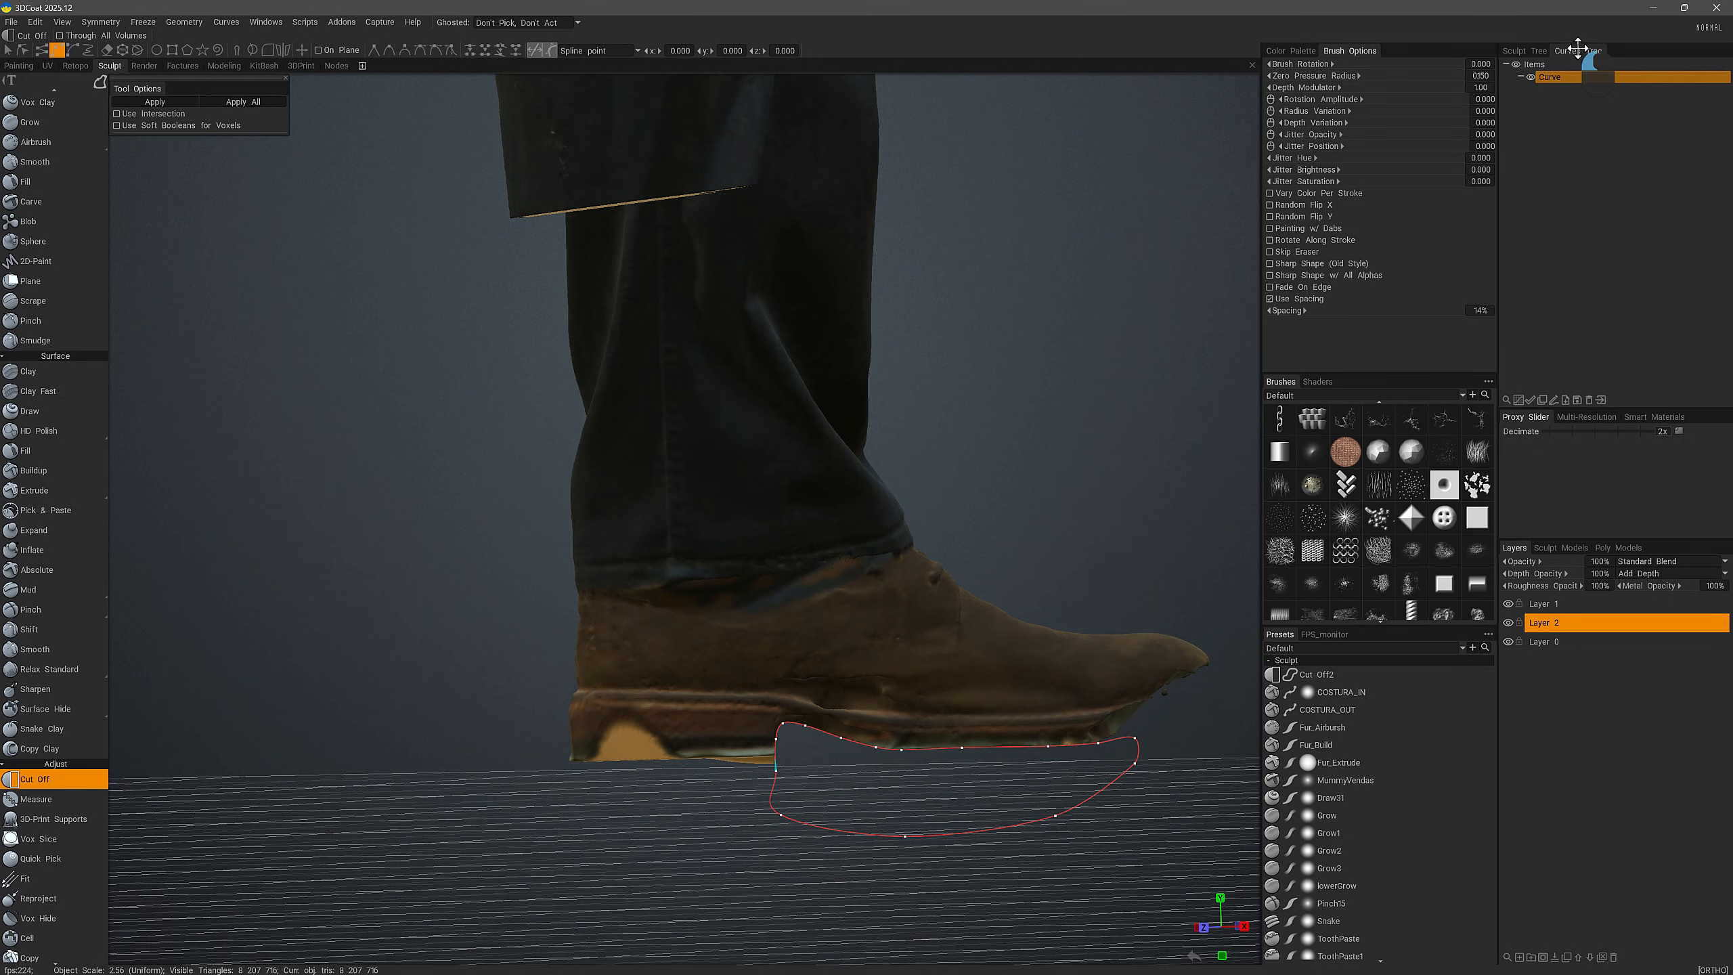
{"action": "left_click", "coordinate": [1532, 77]}
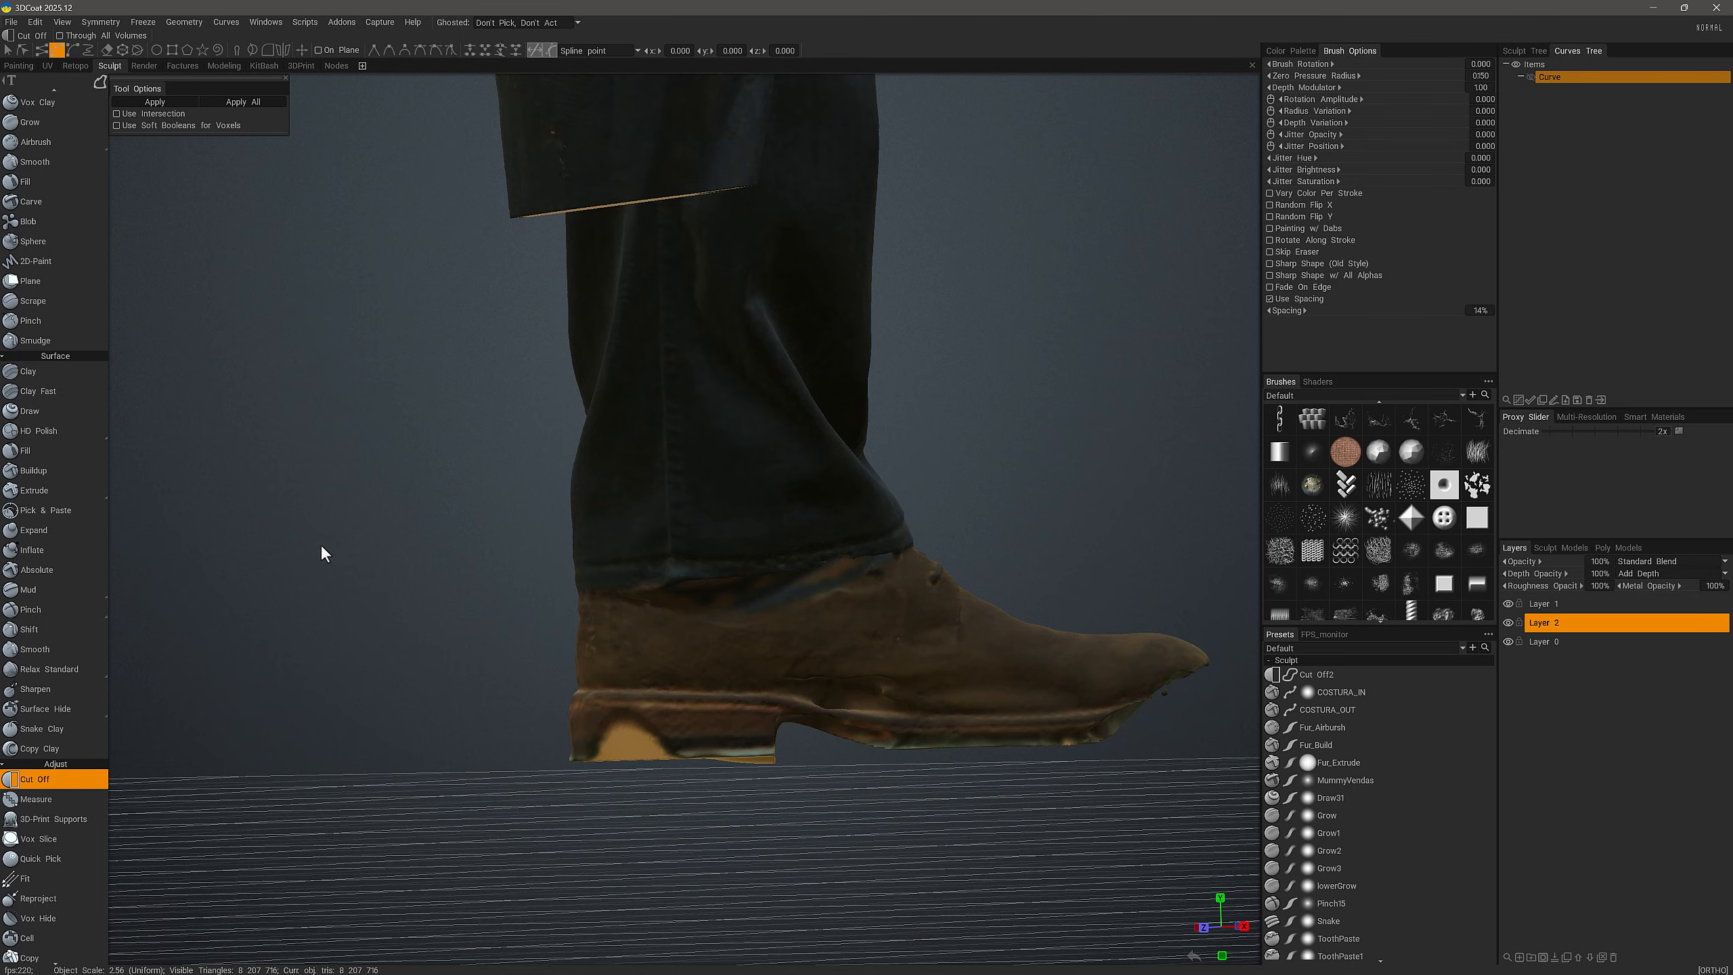
{"action": "left_click", "coordinate": [129, 109]}
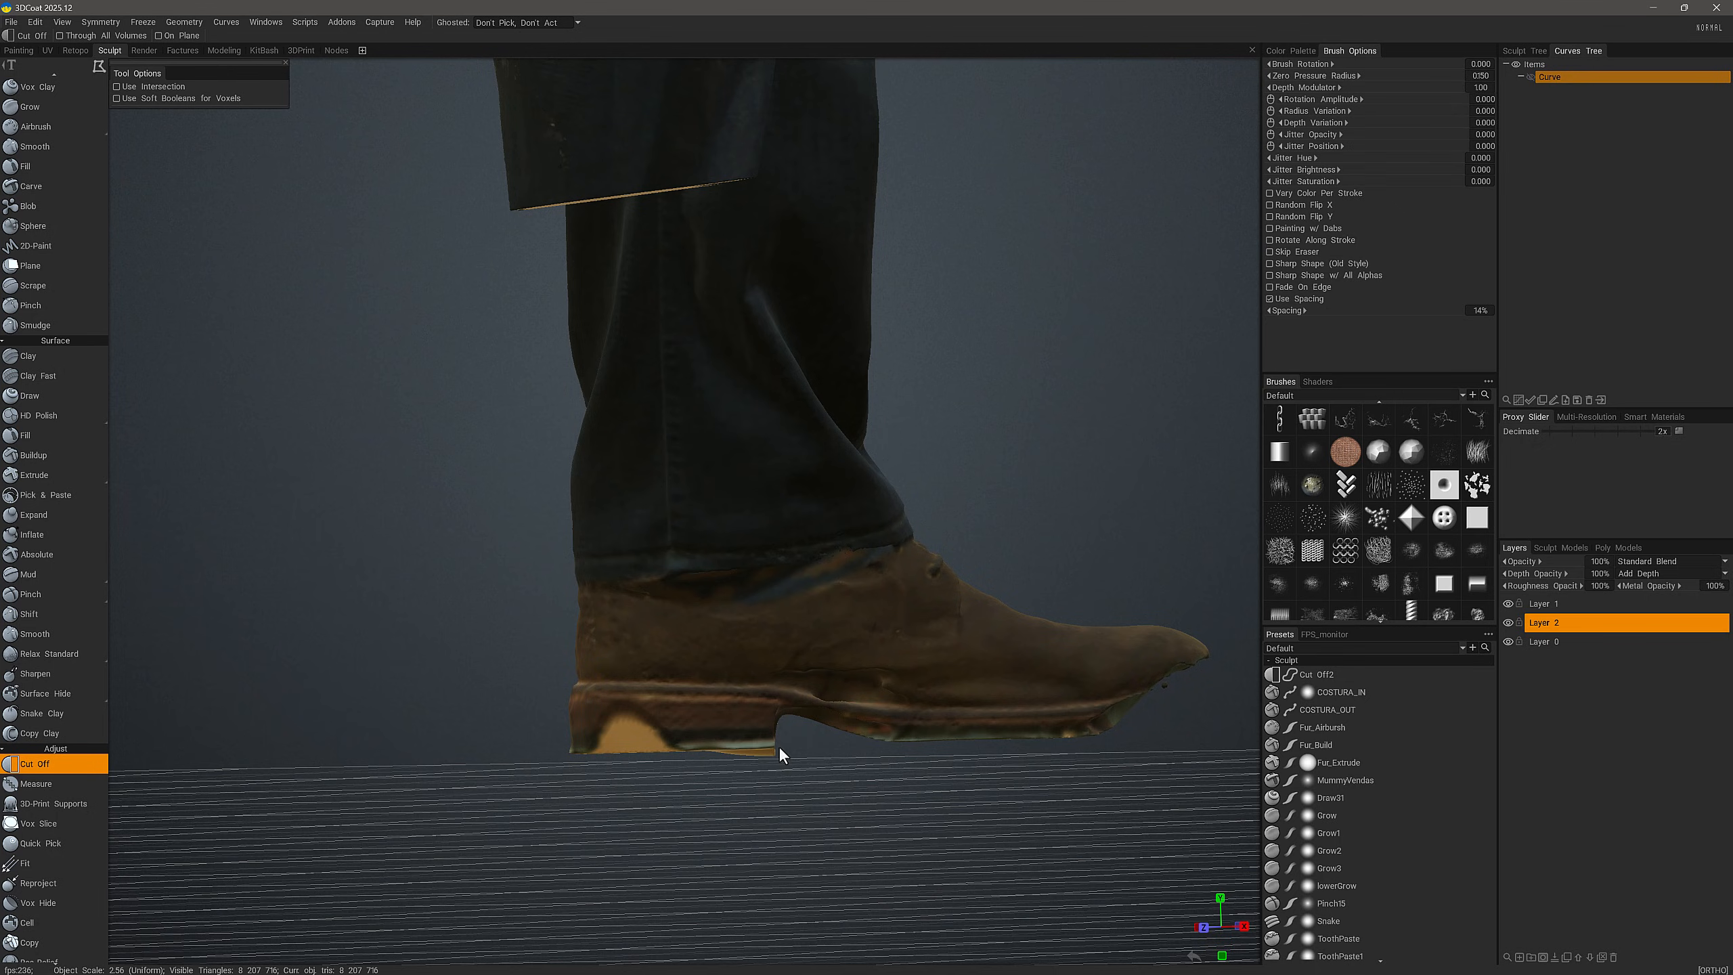
- Trim the bottom of the heel and cut away the excess under the arch with Cut Off
{"action": "mouse_move", "coordinate": [779, 748]}
{"action": "left_mouse_down"}
{"action": "mouse_move", "coordinate": [542, 757]}
{"action": "mouse_move", "coordinate": [538, 774]}
{"action": "mouse_move", "coordinate": [683, 799]}
{"action": "left_mouse_up"}
{"action": "left_click_drag", "start_coordinate": [780, 746], "coordinate": [778, 748]}
{"action": "left_click_drag", "start_coordinate": [402, 732], "coordinate": [618, 703], "text": "alt"}
{"action": "right_click_drag", "start_coordinate": [618, 703], "coordinate": [545, 761], "text": "alt"}
{"action": "left_click_drag", "start_coordinate": [545, 760], "coordinate": [683, 623], "text": "alt"}
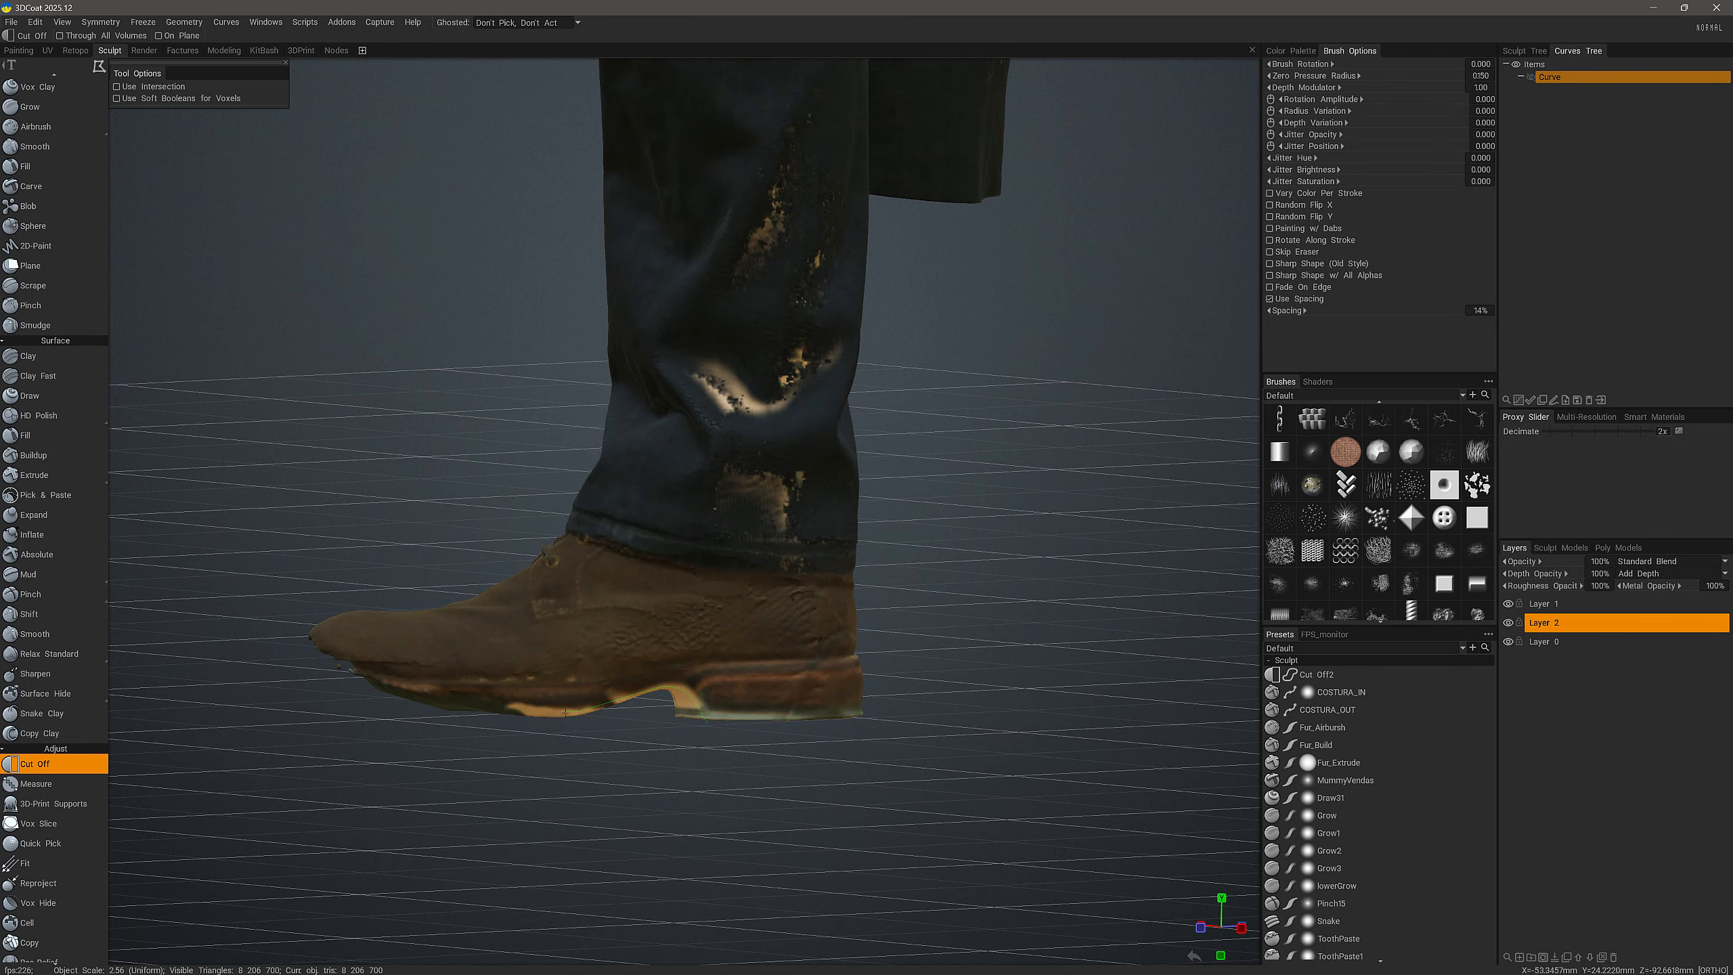
{"action": "left_click", "coordinate": [708, 726]}
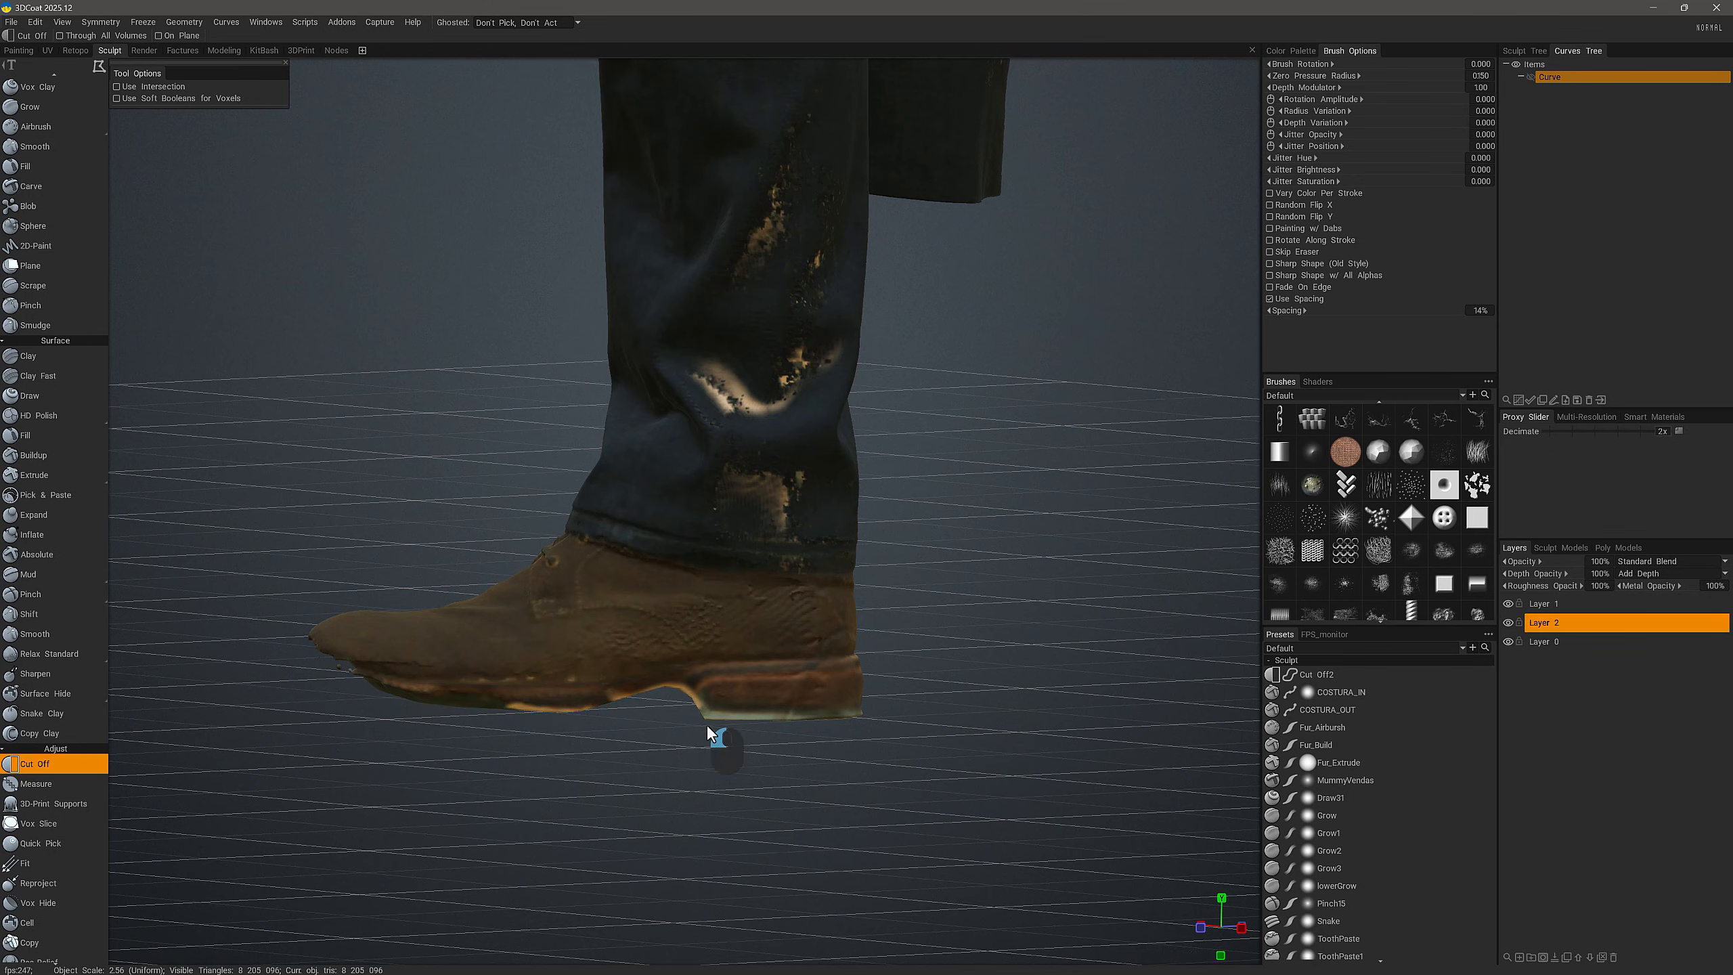
{"action": "mouse_move", "coordinate": [708, 727]}
{"action": "left_mouse_down", "text": "alt"}
{"action": "mouse_move", "coordinate": [689, 697]}
{"action": "mouse_move", "coordinate": [536, 799]}
{"action": "mouse_move", "coordinate": [585, 676]}
{"action": "mouse_move", "coordinate": [614, 409]}
{"action": "mouse_move", "coordinate": [539, 505]}
{"action": "left_mouse_up", "text": "alt"}
- Smooth the freshly cut sole between heel and forefoot with the voxel Smooth tool
{"action": "scroll", "coordinate": [66, 534], "scroll_direction": "up", "scroll_amount": 4}
{"action": "left_click", "coordinate": [34, 396]}
{"action": "right_click_drag", "start_coordinate": [851, 578], "coordinate": [805, 579]}
{"action": "mouse_move", "coordinate": [805, 579]}
{"action": "left_mouse_down", "text": "alt"}
{"action": "mouse_move", "coordinate": [844, 581]}
{"action": "mouse_move", "coordinate": [933, 435]}
{"action": "left_mouse_up", "text": "alt"}
{"action": "mouse_move", "coordinate": [861, 515]}
{"action": "left_mouse_down"}
{"action": "mouse_move", "coordinate": [765, 621]}
{"action": "mouse_move", "coordinate": [832, 571]}
{"action": "left_mouse_up"}
{"action": "left_click_drag", "start_coordinate": [703, 684], "coordinate": [739, 687], "text": "alt"}
{"action": "right_click_drag", "start_coordinate": [839, 652], "coordinate": [822, 654]}
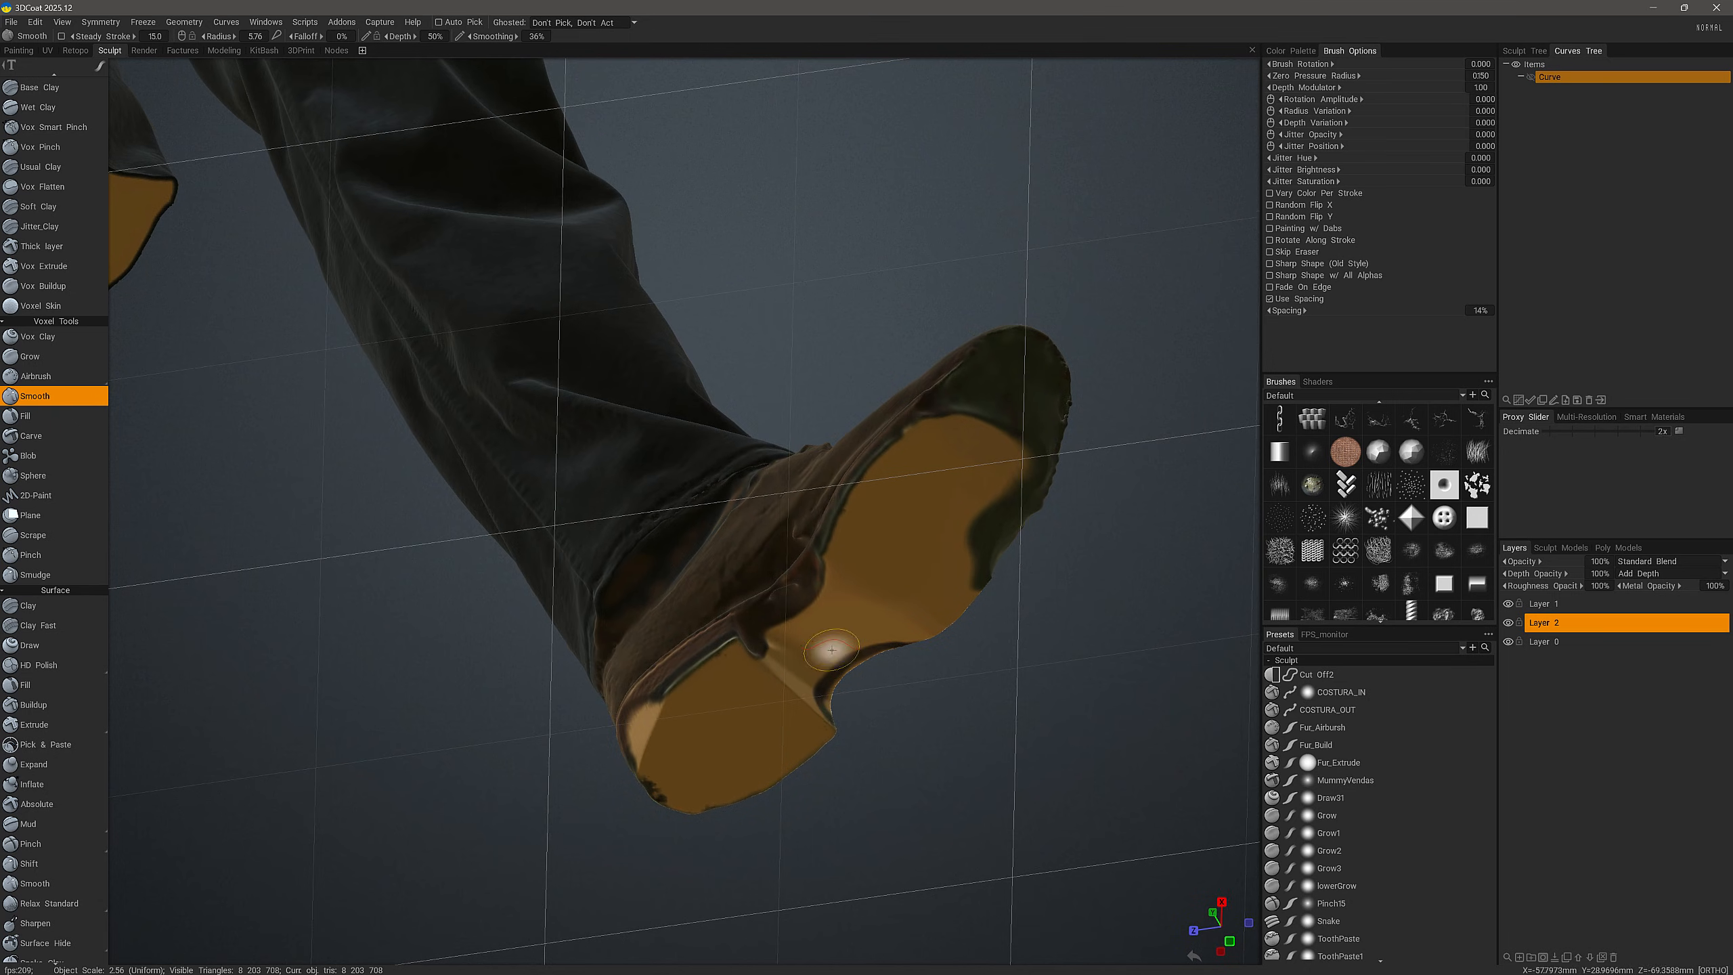
- Hide Layer 1 and fill the dents along the shoe's side above the heel and arch
{"action": "mouse_move", "coordinate": [827, 659]}
{"action": "left_mouse_down", "text": "alt"}
{"action": "mouse_move", "coordinate": [561, 657]}
{"action": "mouse_move", "coordinate": [785, 656]}
{"action": "mouse_move", "coordinate": [651, 675]}
{"action": "mouse_move", "coordinate": [765, 766]}
{"action": "mouse_move", "coordinate": [689, 697]}
{"action": "left_mouse_up", "text": "alt"}
{"action": "middle_click_drag", "start_coordinate": [689, 696], "coordinate": [395, 627], "text": "alt"}
{"action": "left_click_drag", "start_coordinate": [395, 627], "coordinate": [437, 673], "text": "alt"}
{"action": "left_click", "coordinate": [1507, 603]}
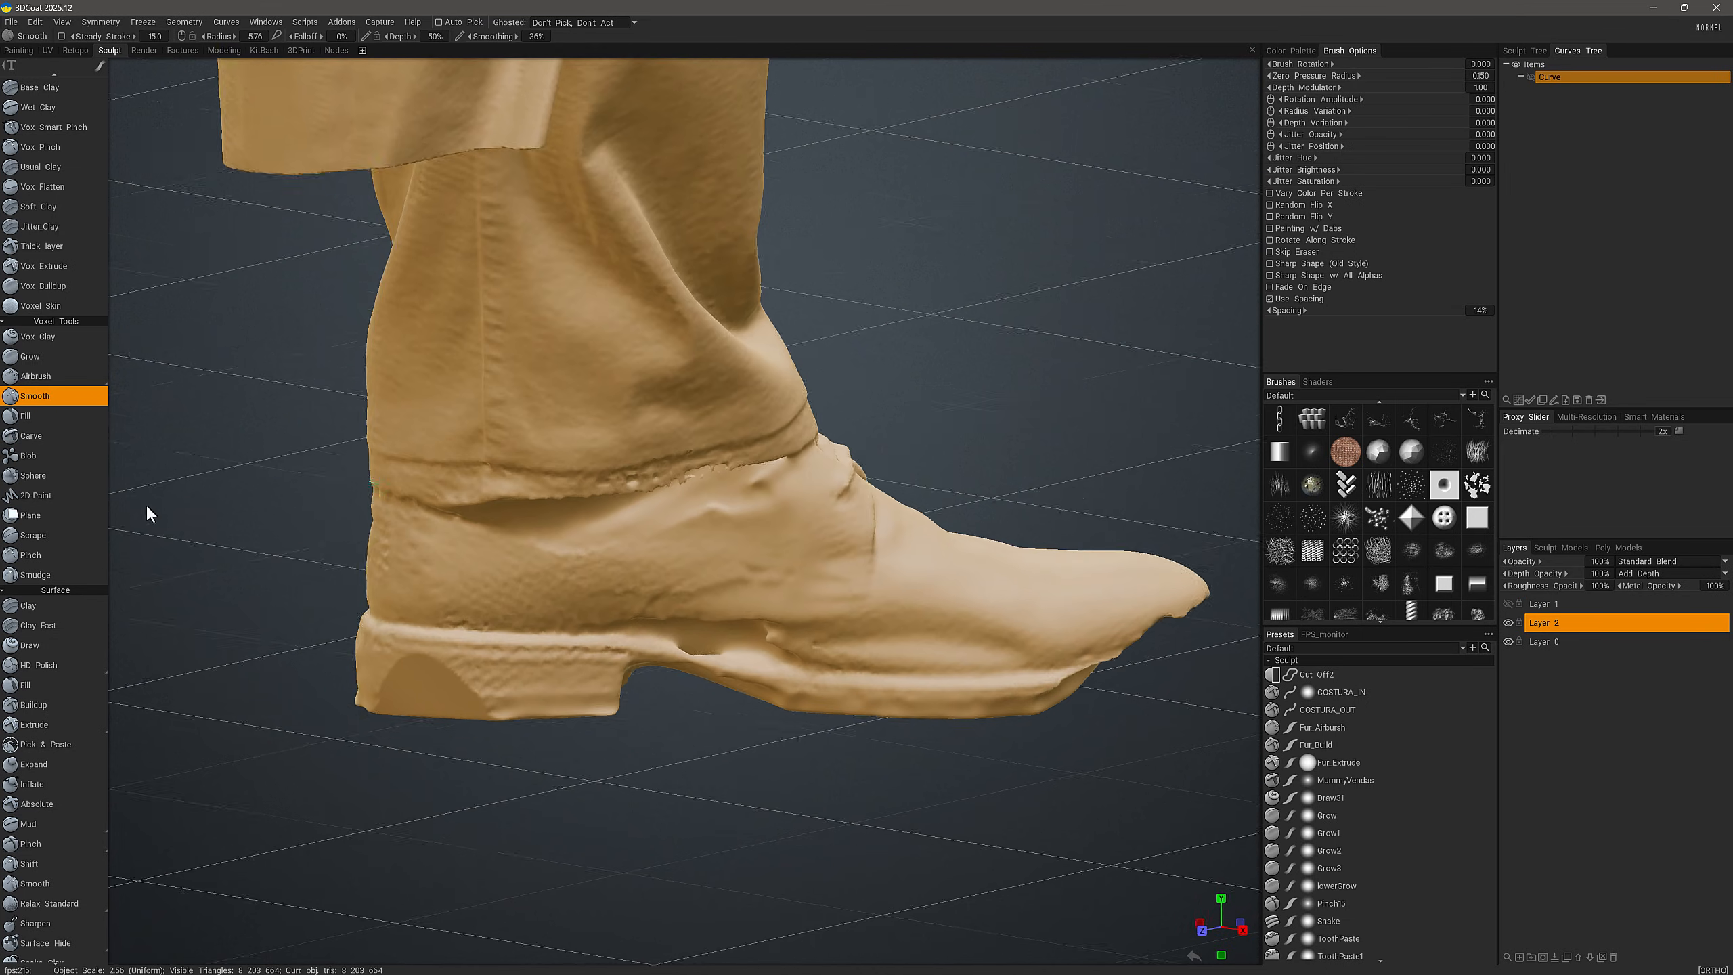
{"action": "left_click", "coordinate": [27, 415]}
{"action": "left_click_drag", "start_coordinate": [583, 639], "coordinate": [797, 708], "text": "alt"}
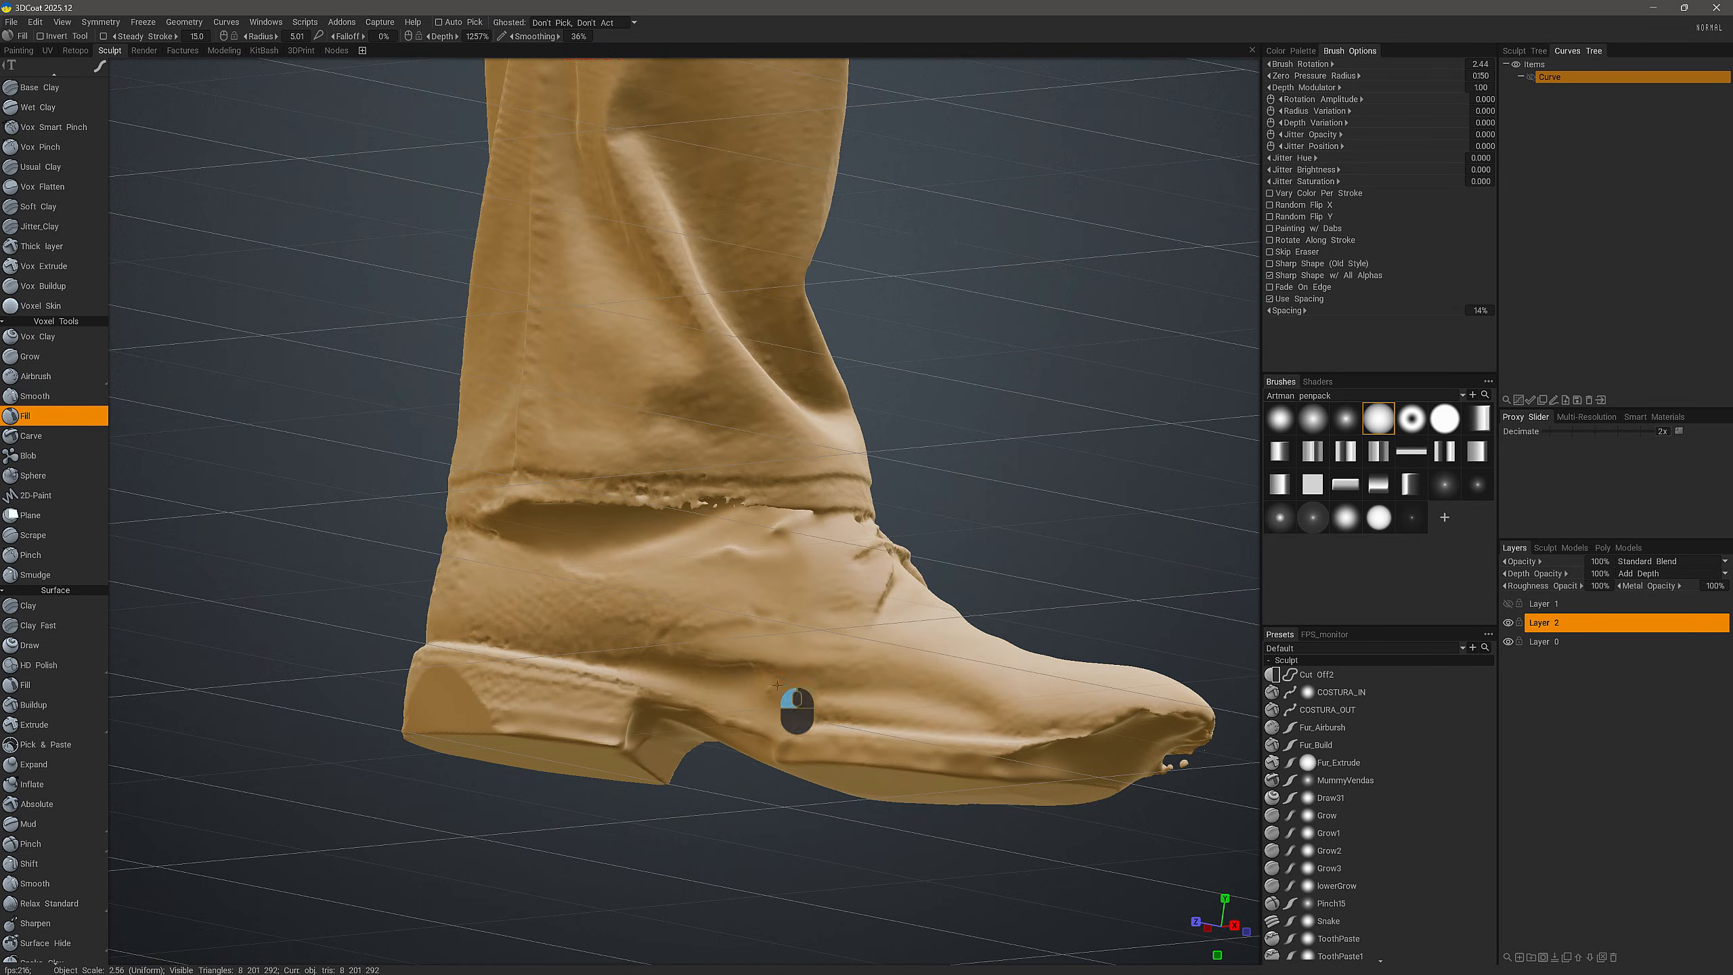
{"action": "left_click_drag", "start_coordinate": [597, 674], "coordinate": [696, 683]}
- Fill the ragged gap between the trouser hem and the shoe with a smaller Fill brush
{"action": "left_click_drag", "start_coordinate": [833, 705], "coordinate": [990, 670], "text": "alt"}
{"action": "left_click_drag", "start_coordinate": [742, 579], "coordinate": [743, 487], "text": "alt"}
{"action": "right_click_drag", "start_coordinate": [764, 487], "coordinate": [743, 488]}
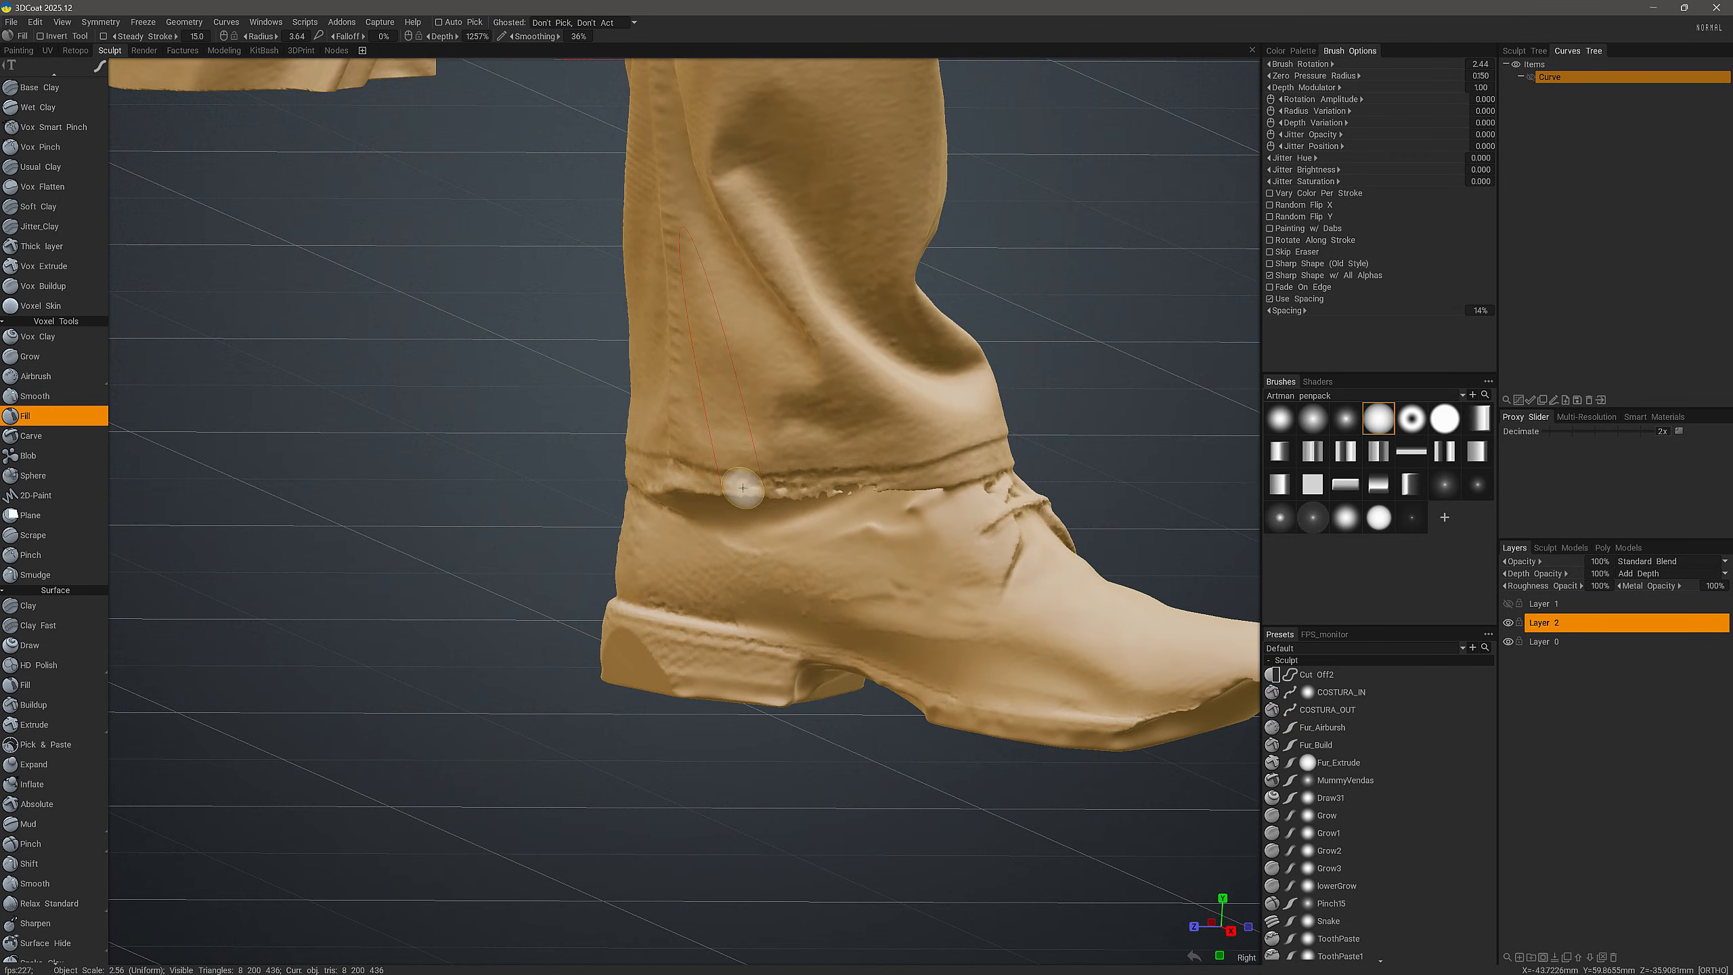
{"action": "left_click_drag", "start_coordinate": [743, 488], "coordinate": [805, 489]}
{"action": "left_click_drag", "start_coordinate": [805, 489], "coordinate": [711, 401], "text": "alt"}
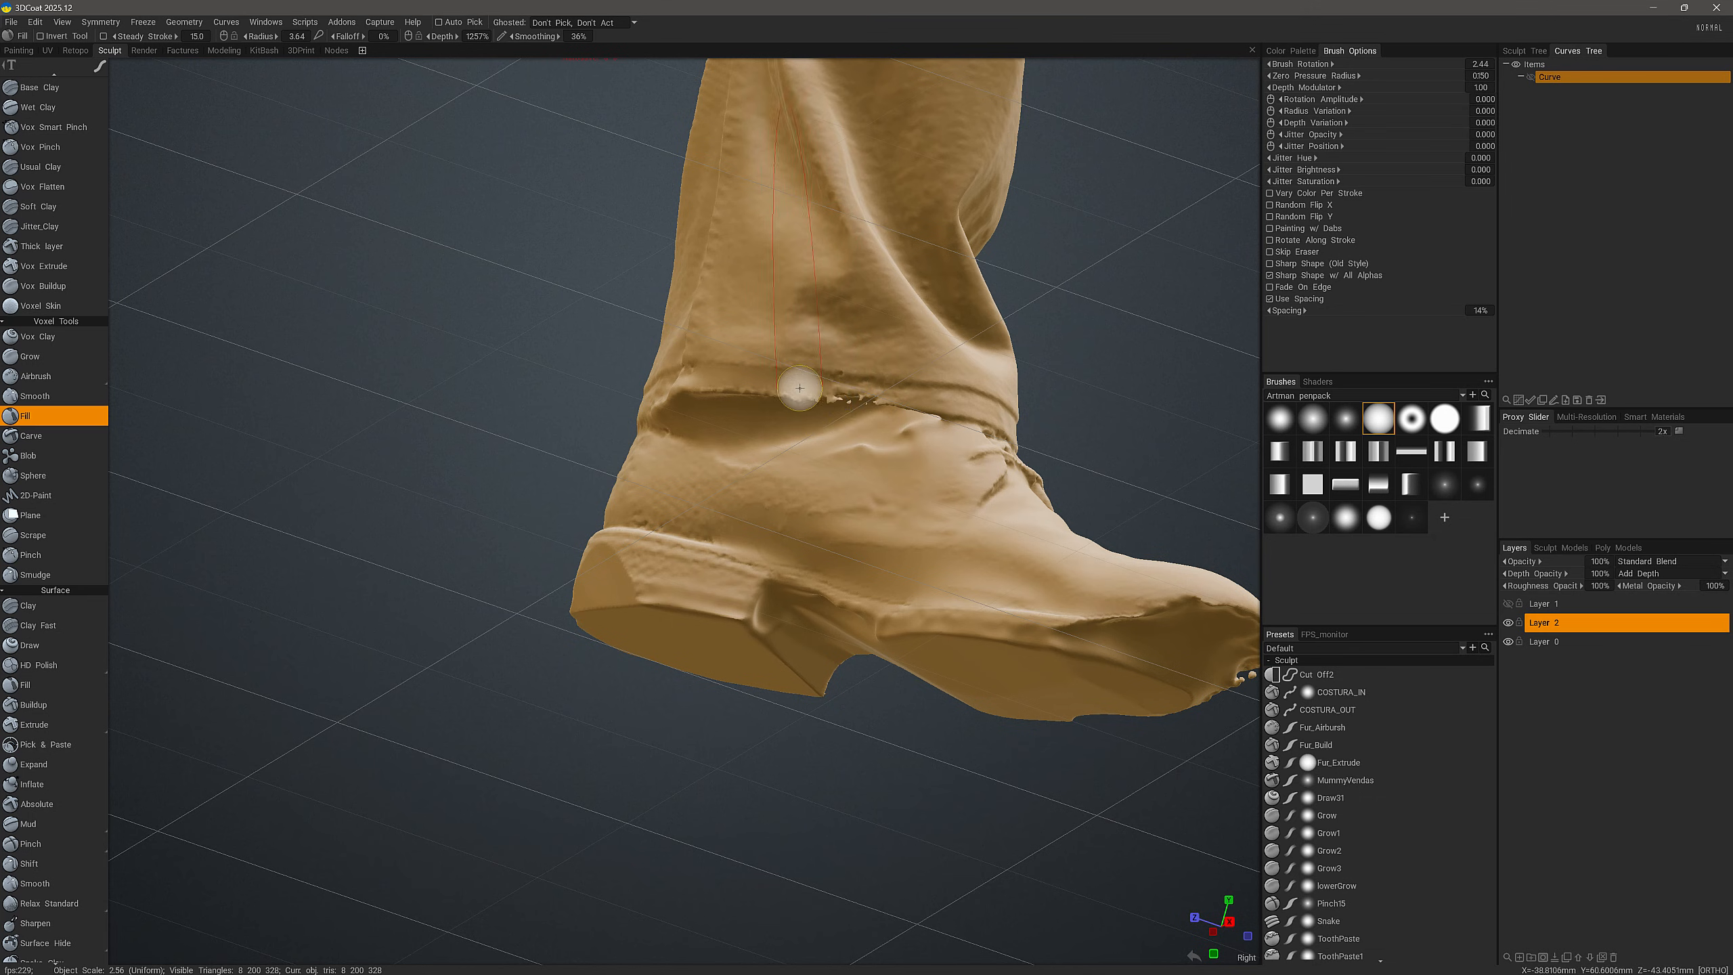
{"action": "left_click_drag", "start_coordinate": [882, 401], "coordinate": [857, 425]}
{"action": "left_click_drag", "start_coordinate": [857, 425], "coordinate": [798, 478], "text": "alt"}
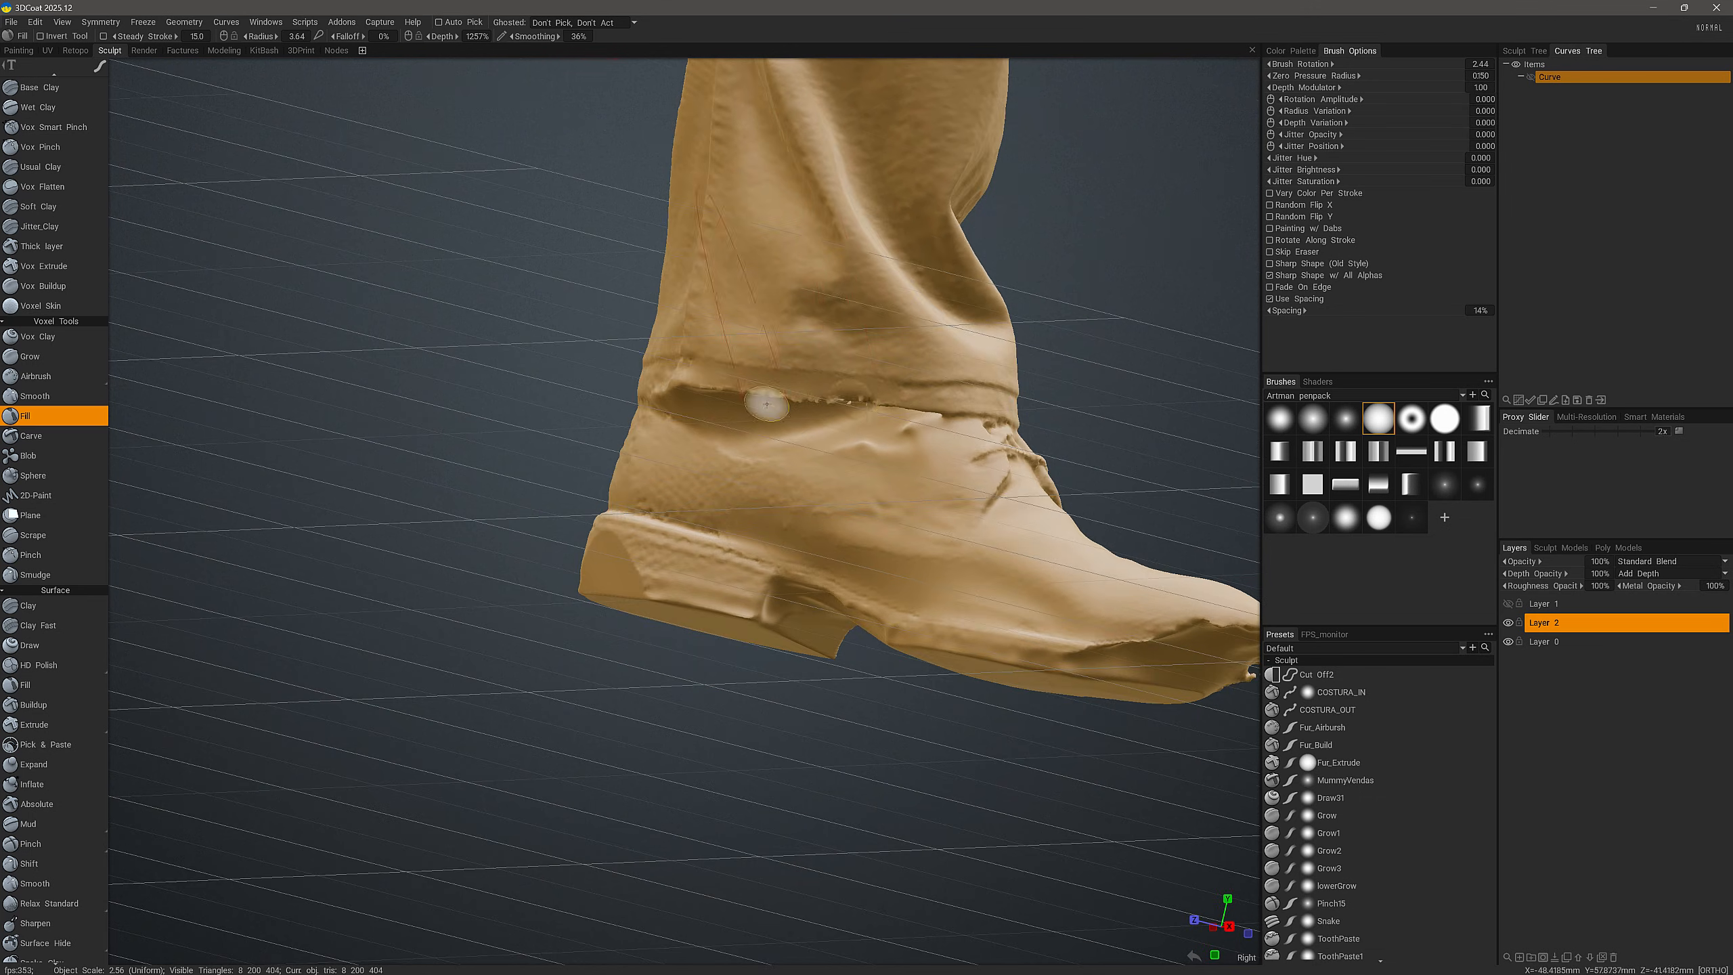
{"action": "mouse_move", "coordinate": [766, 403]}
{"action": "left_mouse_down", "text": "alt"}
{"action": "mouse_move", "coordinate": [860, 328]}
{"action": "mouse_move", "coordinate": [819, 410]}
{"action": "left_mouse_up", "text": "alt"}
- Fill and smooth the rough sole edge and the underside of the shoe's toe
{"action": "left_click_drag", "start_coordinate": [888, 592], "coordinate": [861, 600]}
{"action": "right_click_drag", "start_coordinate": [862, 601], "coordinate": [859, 627], "text": "alt"}
{"action": "mouse_move", "coordinate": [859, 627]}
{"action": "left_mouse_down", "text": "alt"}
{"action": "mouse_move", "coordinate": [441, 669]}
{"action": "mouse_move", "coordinate": [491, 655]}
{"action": "mouse_move", "coordinate": [751, 716]}
{"action": "mouse_move", "coordinate": [491, 594]}
{"action": "mouse_move", "coordinate": [467, 558]}
{"action": "left_mouse_up", "text": "alt"}
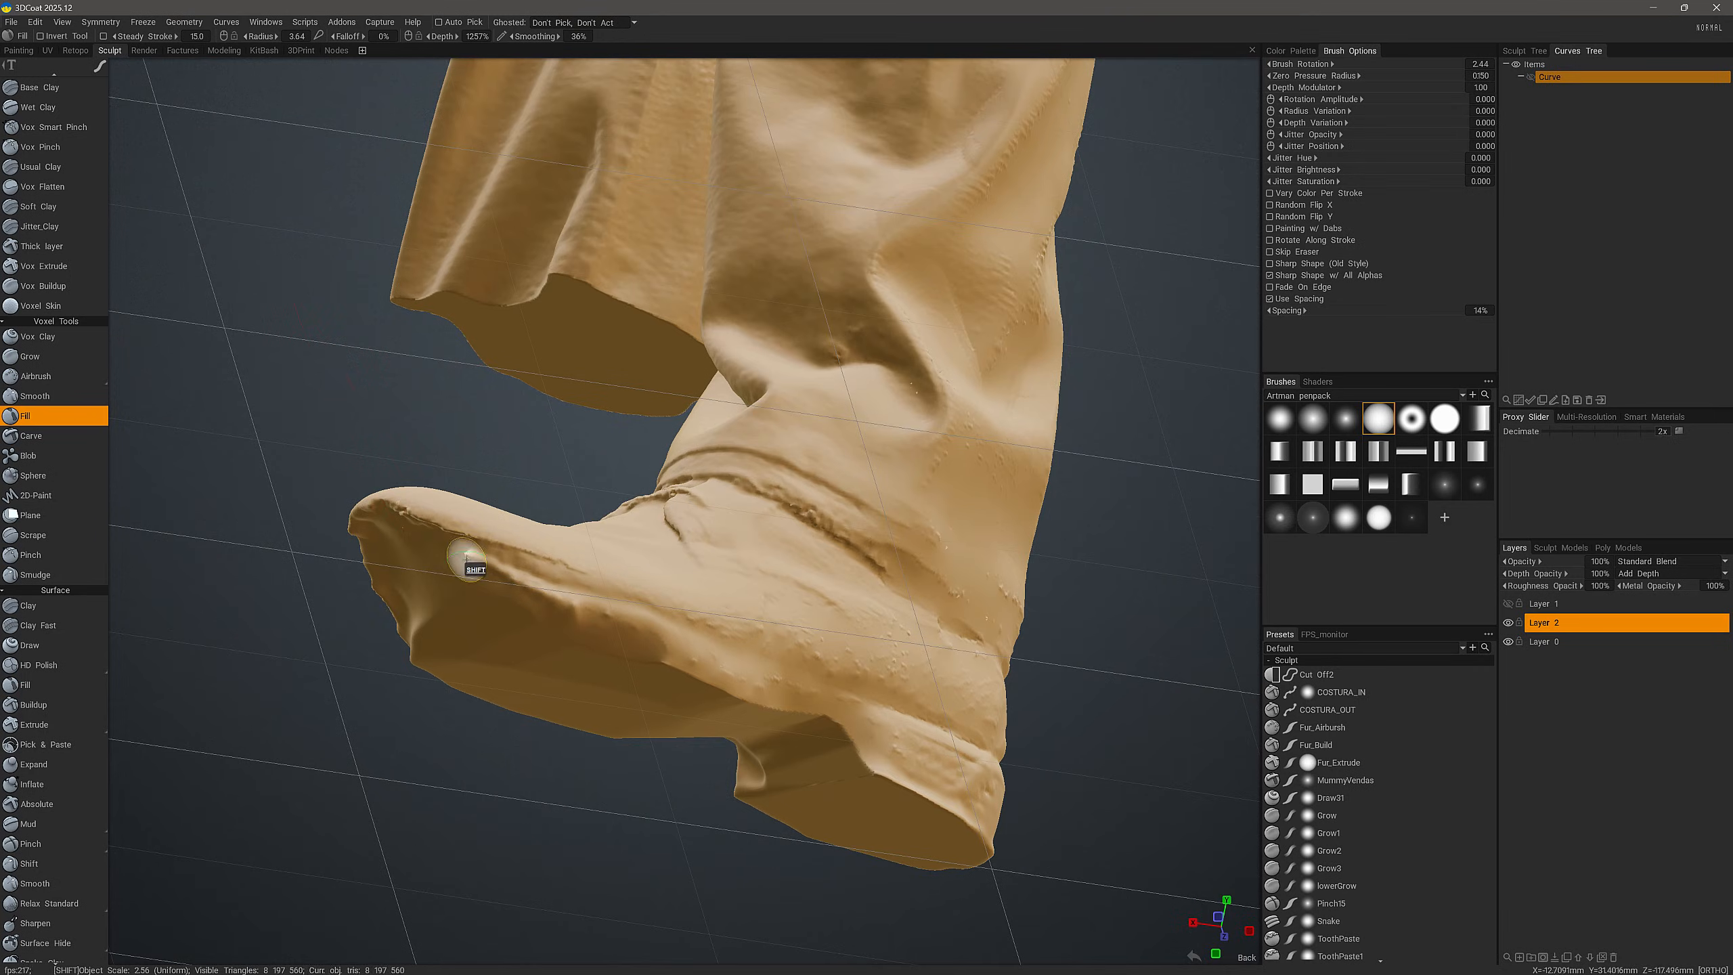
{"action": "mouse_move", "coordinate": [355, 542]}
{"action": "left_mouse_down", "text": "alt"}
{"action": "mouse_move", "coordinate": [712, 775]}
{"action": "mouse_move", "coordinate": [655, 625]}
{"action": "mouse_move", "coordinate": [771, 640]}
{"action": "mouse_move", "coordinate": [870, 707]}
{"action": "mouse_move", "coordinate": [859, 716]}
{"action": "mouse_move", "coordinate": [944, 618]}
{"action": "mouse_move", "coordinate": [796, 589]}
{"action": "mouse_move", "coordinate": [796, 603]}
{"action": "left_mouse_up", "text": "alt"}
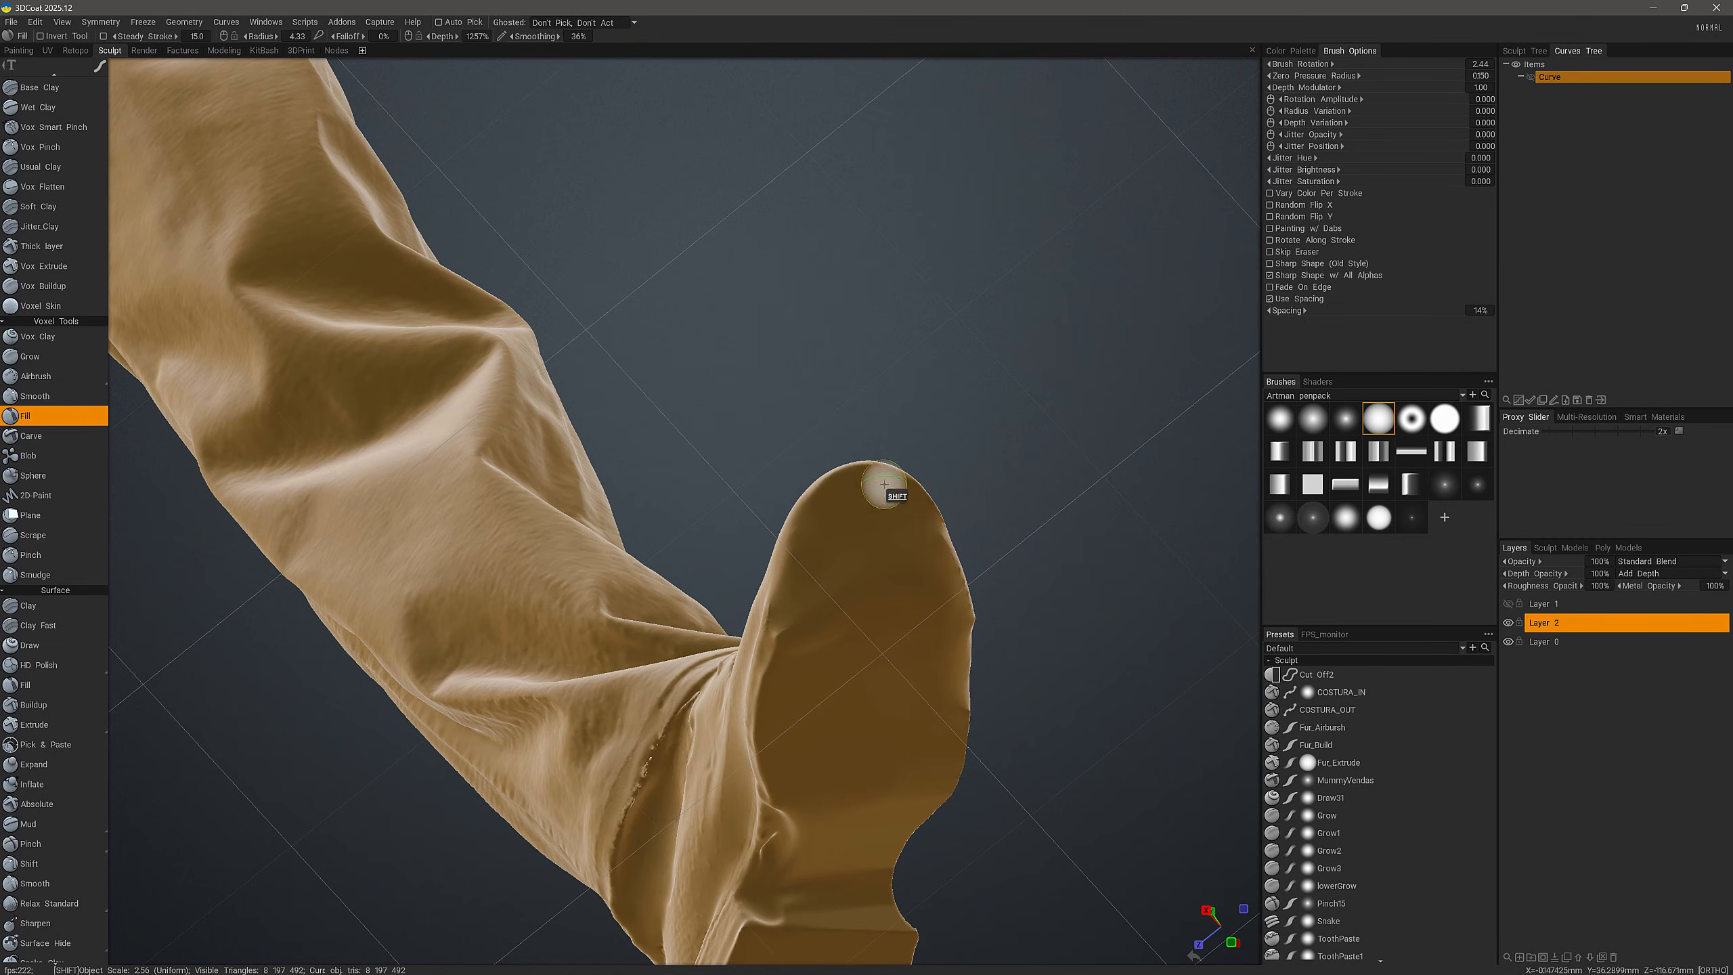
{"action": "left_click_drag", "start_coordinate": [888, 488], "coordinate": [933, 576], "text": "shift"}
{"action": "left_click_drag", "start_coordinate": [823, 694], "coordinate": [911, 707], "text": "alt"}
{"action": "mouse_move", "coordinate": [742, 712]}
{"action": "left_mouse_down", "text": "alt"}
{"action": "mouse_move", "coordinate": [756, 714]}
{"action": "mouse_move", "coordinate": [614, 632]}
{"action": "mouse_move", "coordinate": [776, 730]}
{"action": "mouse_move", "coordinate": [802, 415]}
{"action": "mouse_move", "coordinate": [833, 380]}
{"action": "mouse_move", "coordinate": [737, 457]}
{"action": "mouse_move", "coordinate": [437, 410]}
{"action": "mouse_move", "coordinate": [489, 634]}
{"action": "mouse_move", "coordinate": [417, 354]}
{"action": "mouse_move", "coordinate": [569, 342]}
{"action": "mouse_move", "coordinate": [549, 321]}
{"action": "left_mouse_up", "text": "alt"}
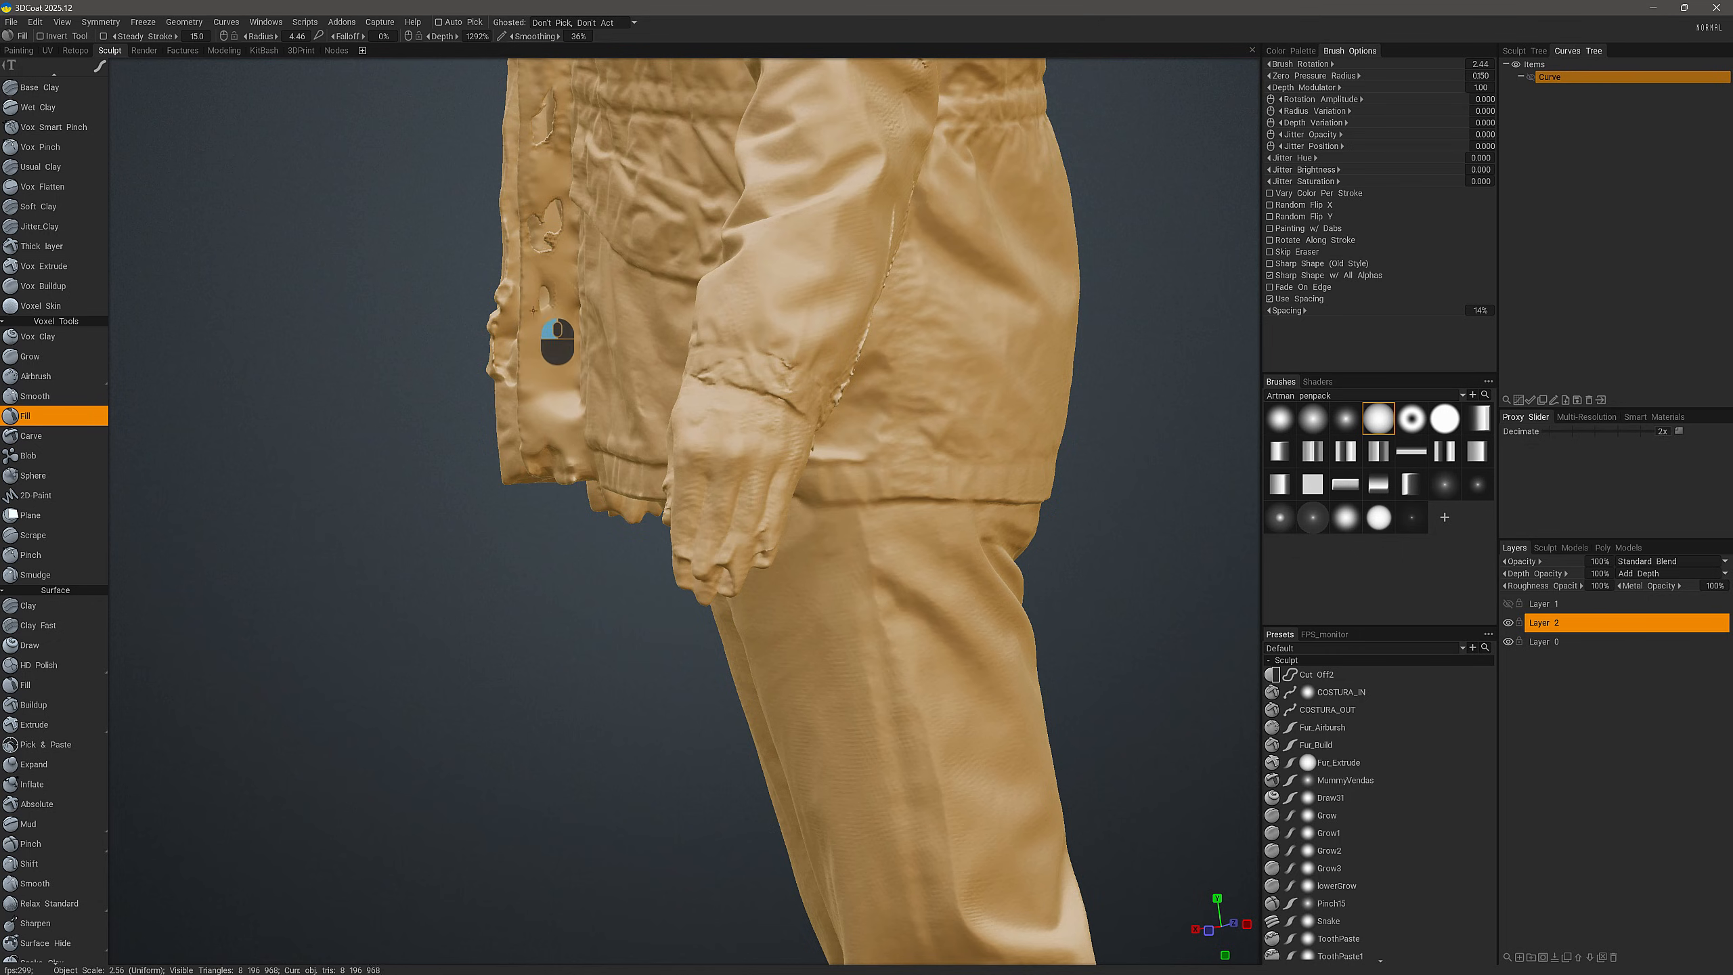
- Fill the upper holes in the jacket's front placket with the voxel Fill tool
{"action": "mouse_move", "coordinate": [552, 319]}
{"action": "left_mouse_down", "text": "alt"}
{"action": "mouse_move", "coordinate": [511, 360]}
{"action": "mouse_move", "coordinate": [830, 360]}
{"action": "mouse_move", "coordinate": [808, 337]}
{"action": "mouse_move", "coordinate": [569, 561]}
{"action": "mouse_move", "coordinate": [634, 533]}
{"action": "mouse_move", "coordinate": [546, 570]}
{"action": "left_mouse_up", "text": "alt"}
{"action": "mouse_move", "coordinate": [945, 536]}
{"action": "left_mouse_down", "text": "alt"}
{"action": "mouse_move", "coordinate": [852, 534]}
{"action": "mouse_move", "coordinate": [855, 616]}
{"action": "left_mouse_up", "text": "alt"}
{"action": "left_click_drag", "start_coordinate": [854, 616], "coordinate": [797, 592], "text": "alt"}
{"action": "middle_click_drag", "start_coordinate": [796, 592], "coordinate": [472, 503], "text": "alt"}
{"action": "scroll", "coordinate": [472, 503], "scroll_direction": "up", "scroll_amount": 4}
{"action": "left_click_drag", "start_coordinate": [472, 505], "coordinate": [508, 504]}
{"action": "left_click_drag", "start_coordinate": [508, 504], "coordinate": [471, 401], "text": "alt"}
{"action": "mouse_move", "coordinate": [532, 205]}
{"action": "left_mouse_down"}
{"action": "mouse_move", "coordinate": [549, 176]}
{"action": "mouse_move", "coordinate": [471, 275]}
{"action": "left_mouse_up"}
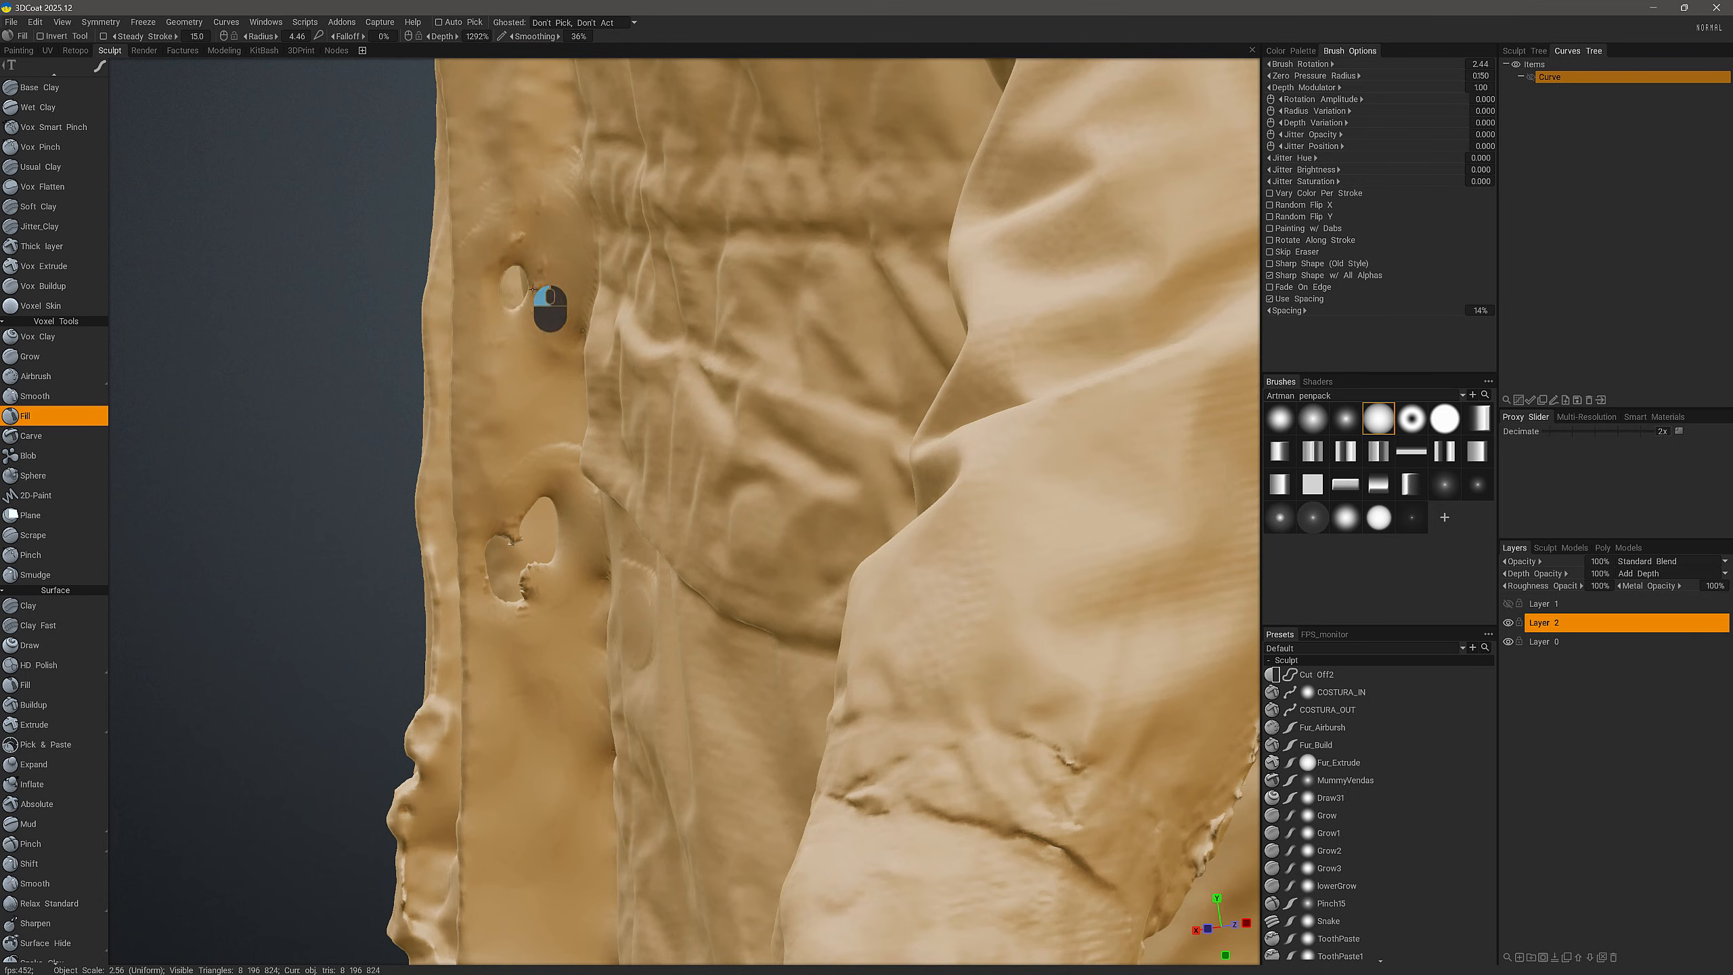
{"action": "left_click_drag", "start_coordinate": [532, 290], "coordinate": [506, 323]}
- Close the lower hole in the jacket's front placket beside the pocket
{"action": "mouse_move", "coordinate": [490, 508]}
{"action": "left_mouse_down", "text": "alt"}
{"action": "mouse_move", "coordinate": [577, 522]}
{"action": "mouse_move", "coordinate": [539, 570]}
{"action": "left_mouse_up", "text": "alt"}
{"action": "mouse_move", "coordinate": [460, 601]}
{"action": "left_mouse_down", "text": "alt"}
{"action": "mouse_move", "coordinate": [571, 589]}
{"action": "mouse_move", "coordinate": [570, 537]}
{"action": "left_mouse_up", "text": "alt"}
{"action": "left_click_drag", "start_coordinate": [570, 538], "coordinate": [586, 558]}
{"action": "middle_click_drag", "start_coordinate": [586, 558], "coordinate": [566, 454], "text": "alt"}
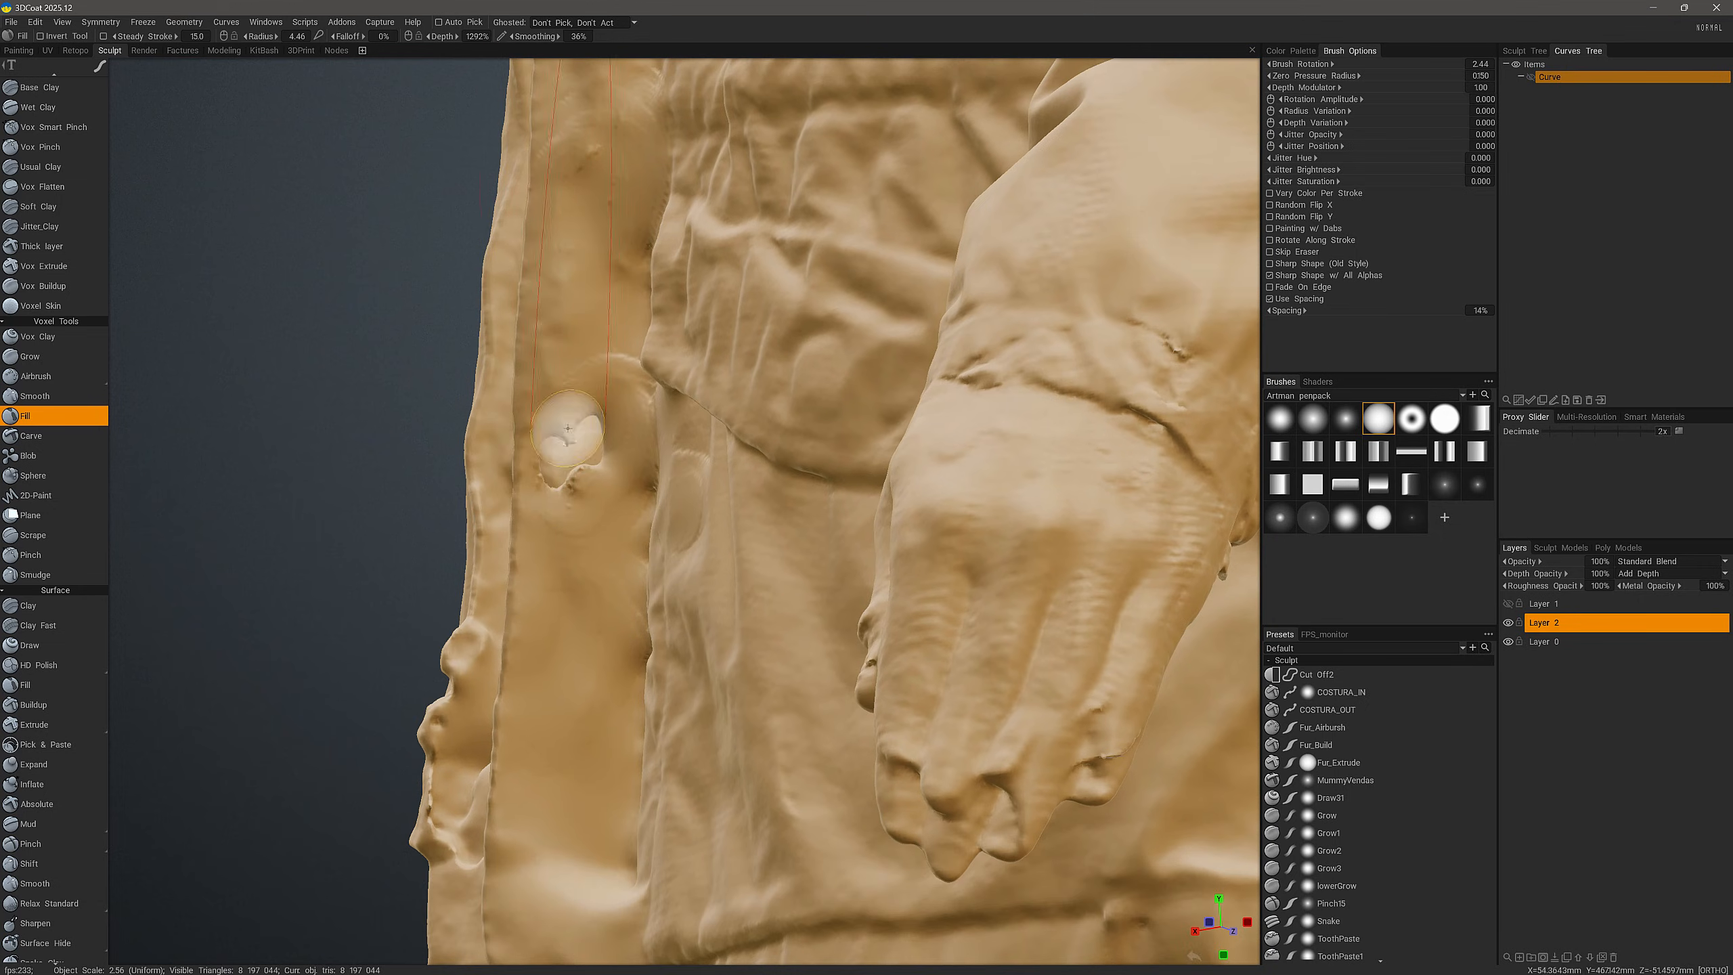
{"action": "mouse_move", "coordinate": [569, 428]}
{"action": "left_mouse_down"}
{"action": "mouse_move", "coordinate": [573, 408]}
{"action": "mouse_move", "coordinate": [572, 471]}
{"action": "left_mouse_up"}
{"action": "left_click_drag", "start_coordinate": [530, 549], "coordinate": [585, 526], "text": "alt"}
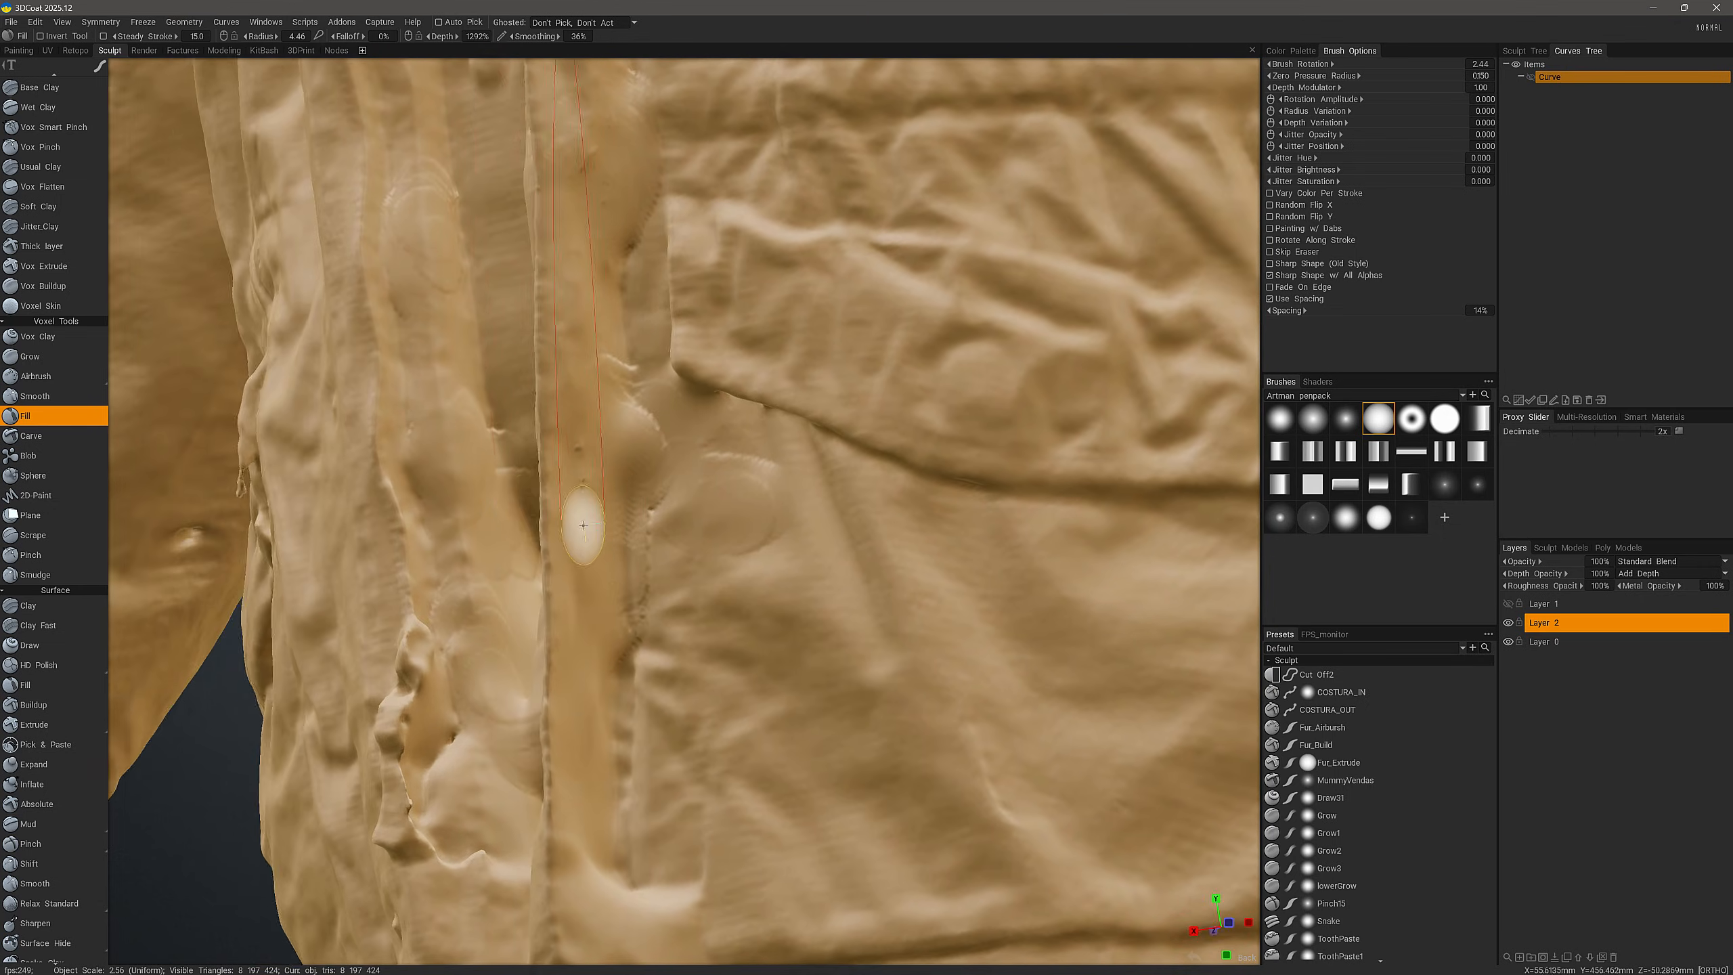
- Fill the uneven surface along the length of the placket strip beside the pocket
{"action": "left_click_drag", "start_coordinate": [611, 604], "coordinate": [692, 632], "text": "alt"}
{"action": "left_click_drag", "start_coordinate": [695, 800], "coordinate": [723, 724], "text": "alt"}
{"action": "right_click_drag", "start_coordinate": [723, 724], "coordinate": [665, 647], "text": "alt"}
{"action": "left_click_drag", "start_coordinate": [778, 655], "coordinate": [727, 652], "text": "alt"}
{"action": "mouse_move", "coordinate": [725, 350]}
{"action": "left_mouse_down"}
{"action": "mouse_move", "coordinate": [735, 673]}
{"action": "mouse_move", "coordinate": [689, 653]}
{"action": "left_mouse_up"}
{"action": "right_click_drag", "start_coordinate": [689, 653], "coordinate": [666, 625], "text": "alt"}
{"action": "left_click_drag", "start_coordinate": [665, 625], "coordinate": [722, 663], "text": "alt"}
{"action": "mouse_move", "coordinate": [766, 411]}
{"action": "left_mouse_down"}
{"action": "mouse_move", "coordinate": [727, 782]}
{"action": "mouse_move", "coordinate": [792, 689]}
{"action": "left_mouse_up"}
- Fill and smooth the remaining bumps on the lower placket down to the jacket hem
{"action": "right_click_drag", "start_coordinate": [791, 690], "coordinate": [875, 622], "text": "alt"}
{"action": "left_click_drag", "start_coordinate": [876, 621], "coordinate": [875, 628]}
{"action": "mouse_move", "coordinate": [875, 628]}
{"action": "left_mouse_down", "text": "alt"}
{"action": "mouse_move", "coordinate": [907, 508]}
{"action": "mouse_move", "coordinate": [835, 598]}
{"action": "mouse_move", "coordinate": [707, 576]}
{"action": "mouse_move", "coordinate": [751, 573]}
{"action": "left_mouse_up", "text": "alt"}
{"action": "left_click_drag", "start_coordinate": [754, 577], "coordinate": [757, 648]}
{"action": "left_click_drag", "start_coordinate": [744, 437], "coordinate": [699, 420], "text": "alt"}
{"action": "left_click_drag", "start_coordinate": [784, 318], "coordinate": [784, 338], "text": "shift"}
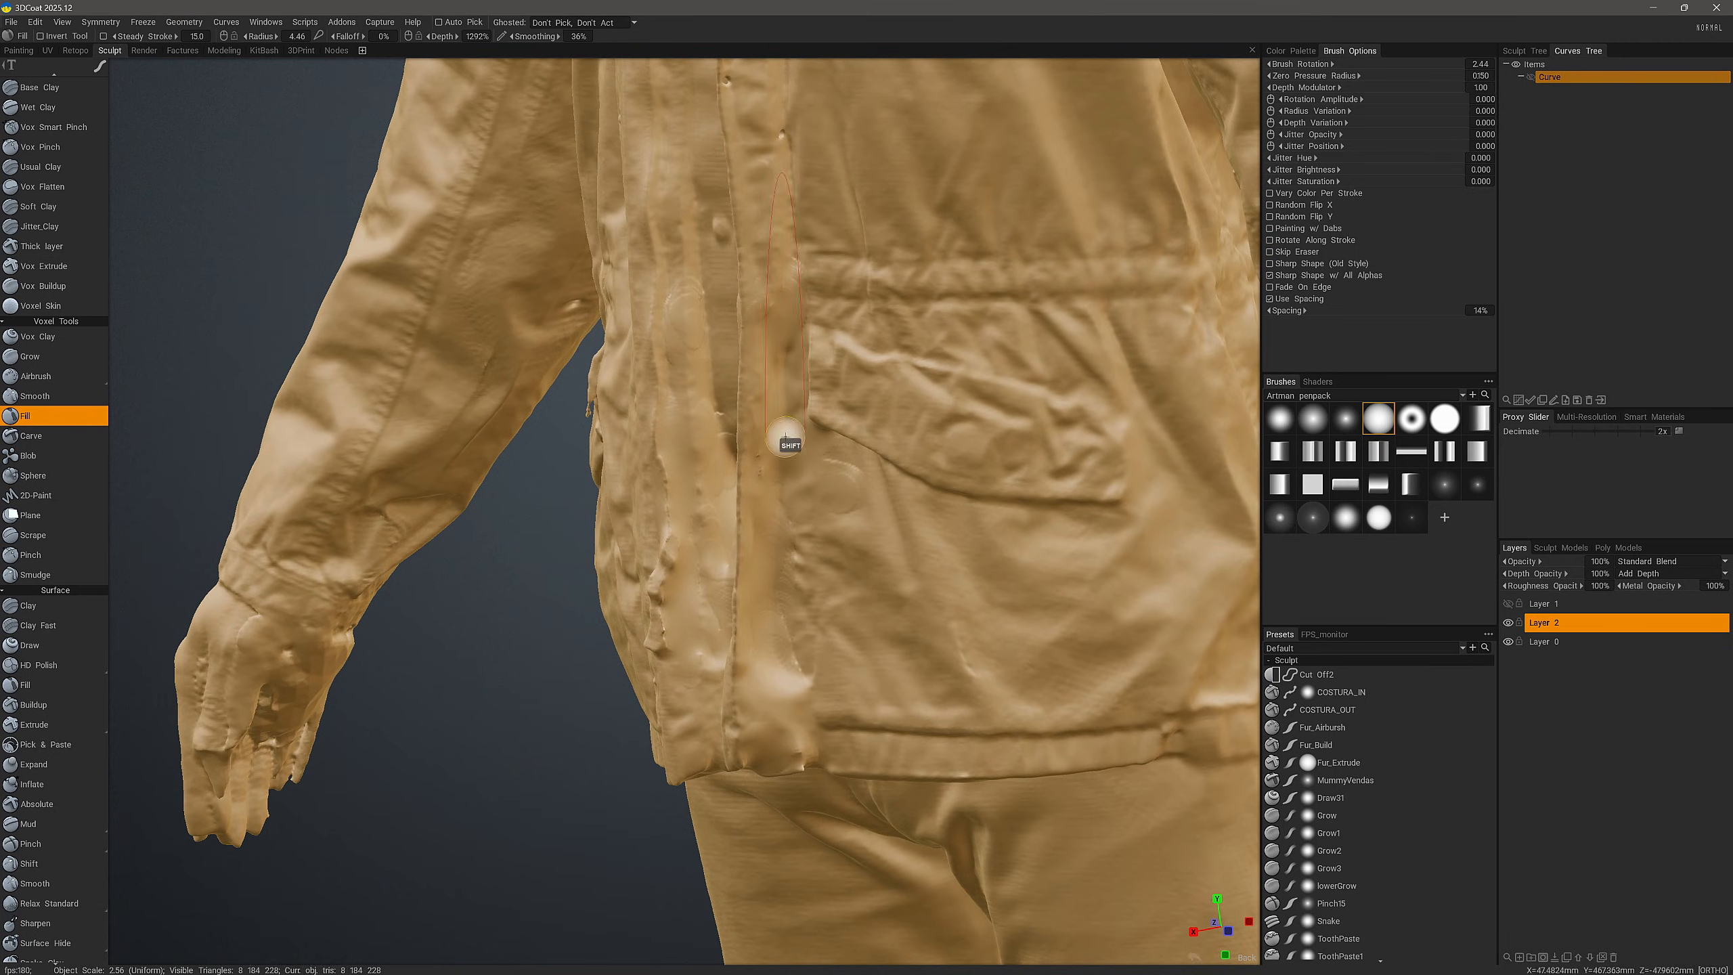
{"action": "left_click_drag", "start_coordinate": [768, 667], "coordinate": [801, 616]}
- Smooth the rough corner of the jacket's other front pocket with a smaller brush
{"action": "mouse_move", "coordinate": [801, 616]}
{"action": "right_mouse_down", "text": "alt"}
{"action": "mouse_move", "coordinate": [511, 515]}
{"action": "mouse_move", "coordinate": [580, 516]}
{"action": "right_mouse_up", "text": "alt"}
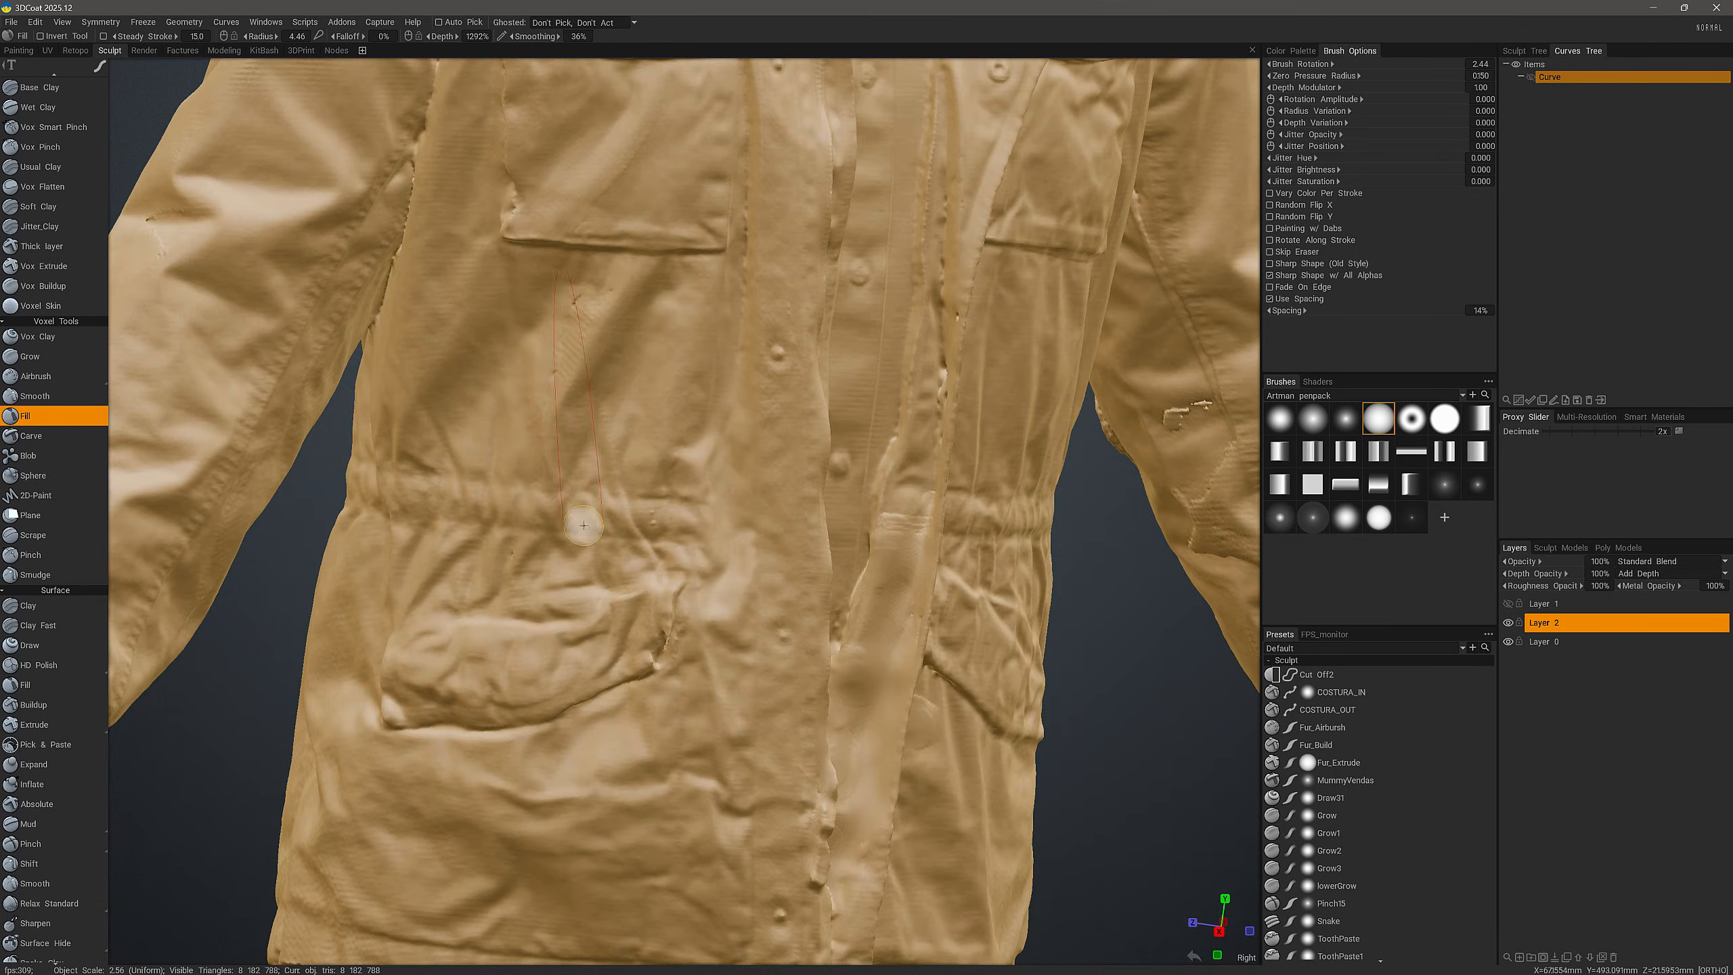
{"action": "left_click_drag", "start_coordinate": [581, 516], "coordinate": [492, 647], "text": "alt"}
{"action": "mouse_move", "coordinate": [492, 647]}
{"action": "right_mouse_down", "text": "alt"}
{"action": "mouse_move", "coordinate": [643, 526]}
{"action": "mouse_move", "coordinate": [672, 539]}
{"action": "right_mouse_up", "text": "alt"}
{"action": "left_click_drag", "start_coordinate": [689, 580], "coordinate": [692, 577], "text": "shift"}
{"action": "left_click_drag", "start_coordinate": [692, 577], "coordinate": [719, 484], "text": "alt"}
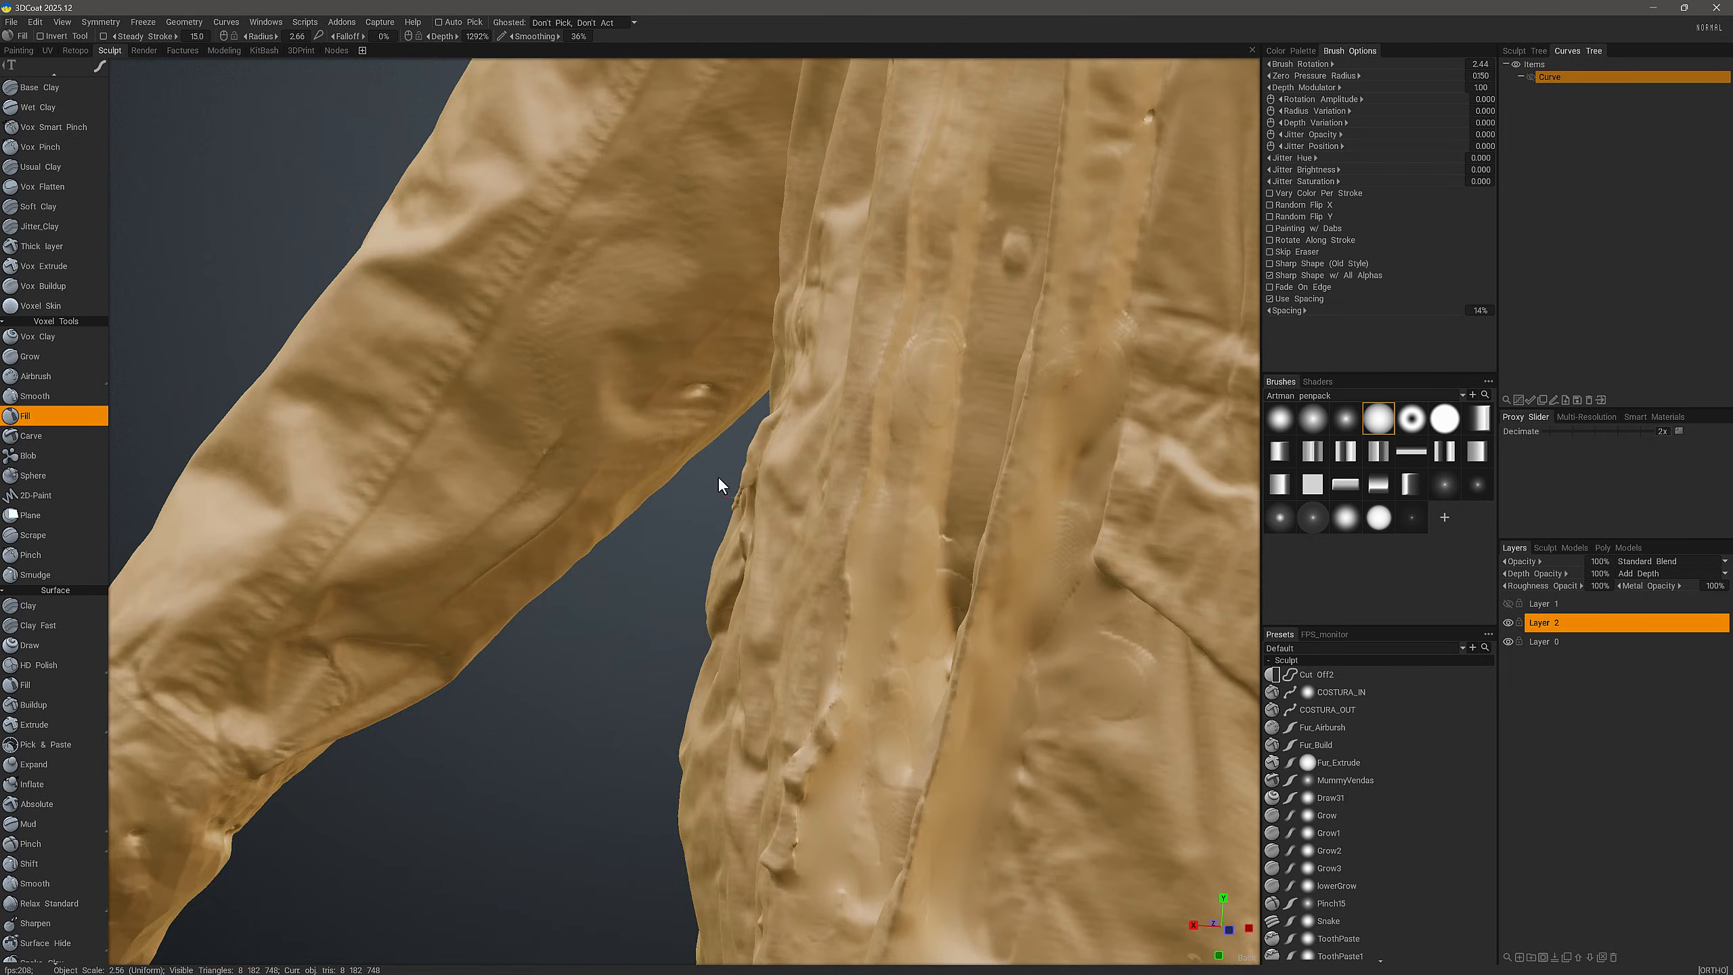
{"action": "right_click_drag", "start_coordinate": [719, 484], "coordinate": [1130, 596], "text": "alt"}
{"action": "middle_click_drag", "start_coordinate": [1129, 596], "coordinate": [797, 460], "text": "alt"}
{"action": "left_click_drag", "start_coordinate": [825, 410], "coordinate": [648, 406], "text": "alt"}
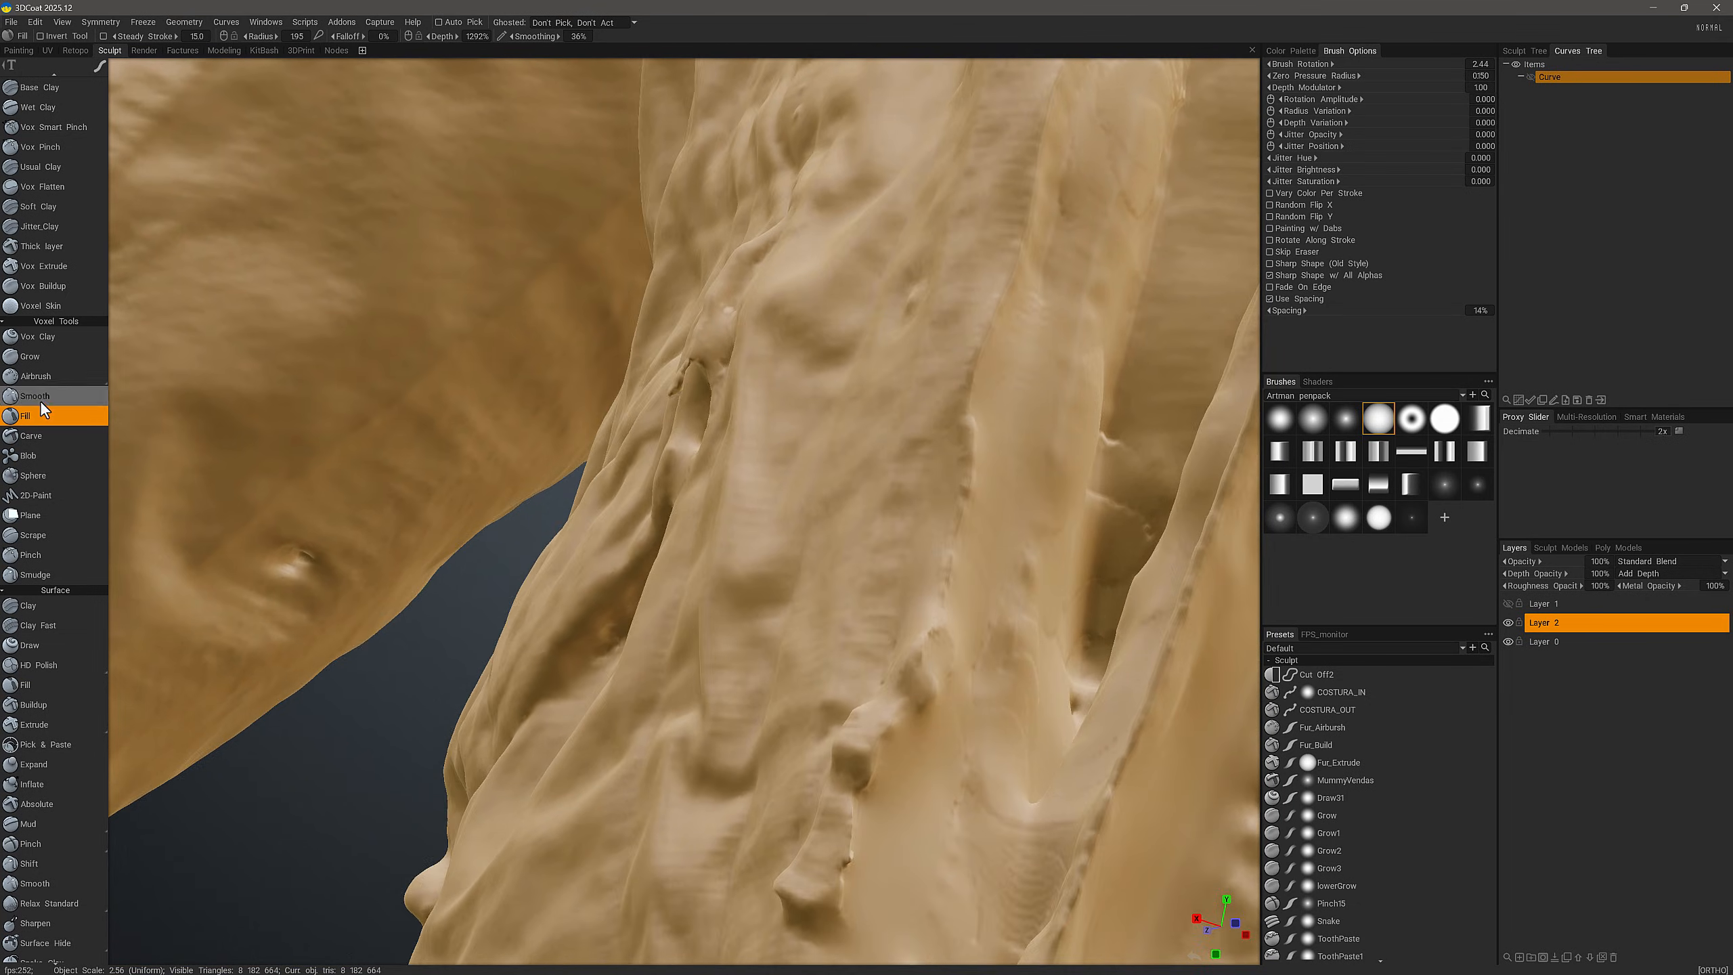
- Switch to the voxel Airbrush, undo the last change, and smooth the torn edge of the pocket flap
{"action": "left_click", "coordinate": [38, 378]}
{"action": "left_click_drag", "start_coordinate": [539, 416], "coordinate": [634, 421], "text": "alt"}
{"action": "key", "text": "ctrl+z"}
{"action": "mouse_move", "coordinate": [409, 356]}
{"action": "left_mouse_down", "text": "alt"}
{"action": "mouse_move", "coordinate": [492, 364]}
{"action": "mouse_move", "coordinate": [553, 399]}
{"action": "mouse_move", "coordinate": [517, 442]}
{"action": "left_mouse_up", "text": "alt"}
{"action": "mouse_move", "coordinate": [517, 441]}
{"action": "left_mouse_down", "text": "alt"}
{"action": "mouse_move", "coordinate": [470, 464]}
{"action": "mouse_move", "coordinate": [517, 473]}
{"action": "left_mouse_up", "text": "alt"}
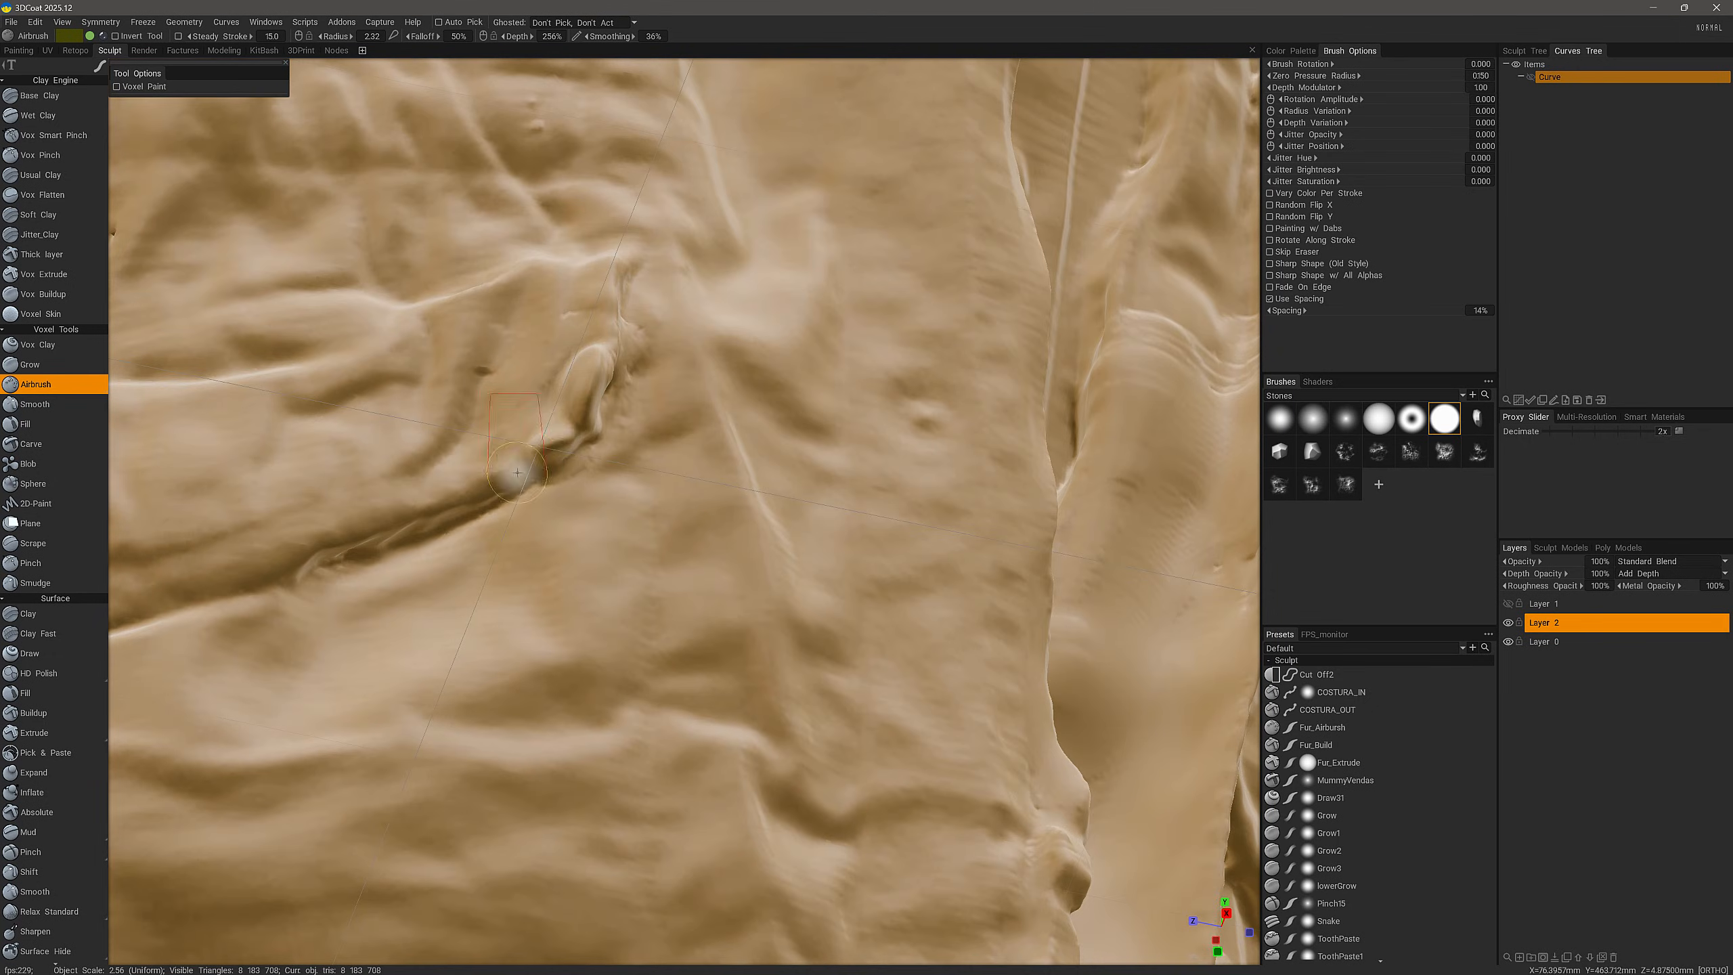
{"action": "left_click_drag", "start_coordinate": [602, 373], "coordinate": [595, 410], "text": "shift"}
- Fill and smooth the small bumps and flaws on the jacket around the waist seam and pocket
{"action": "left_click_drag", "start_coordinate": [595, 410], "coordinate": [546, 342], "text": "alt"}
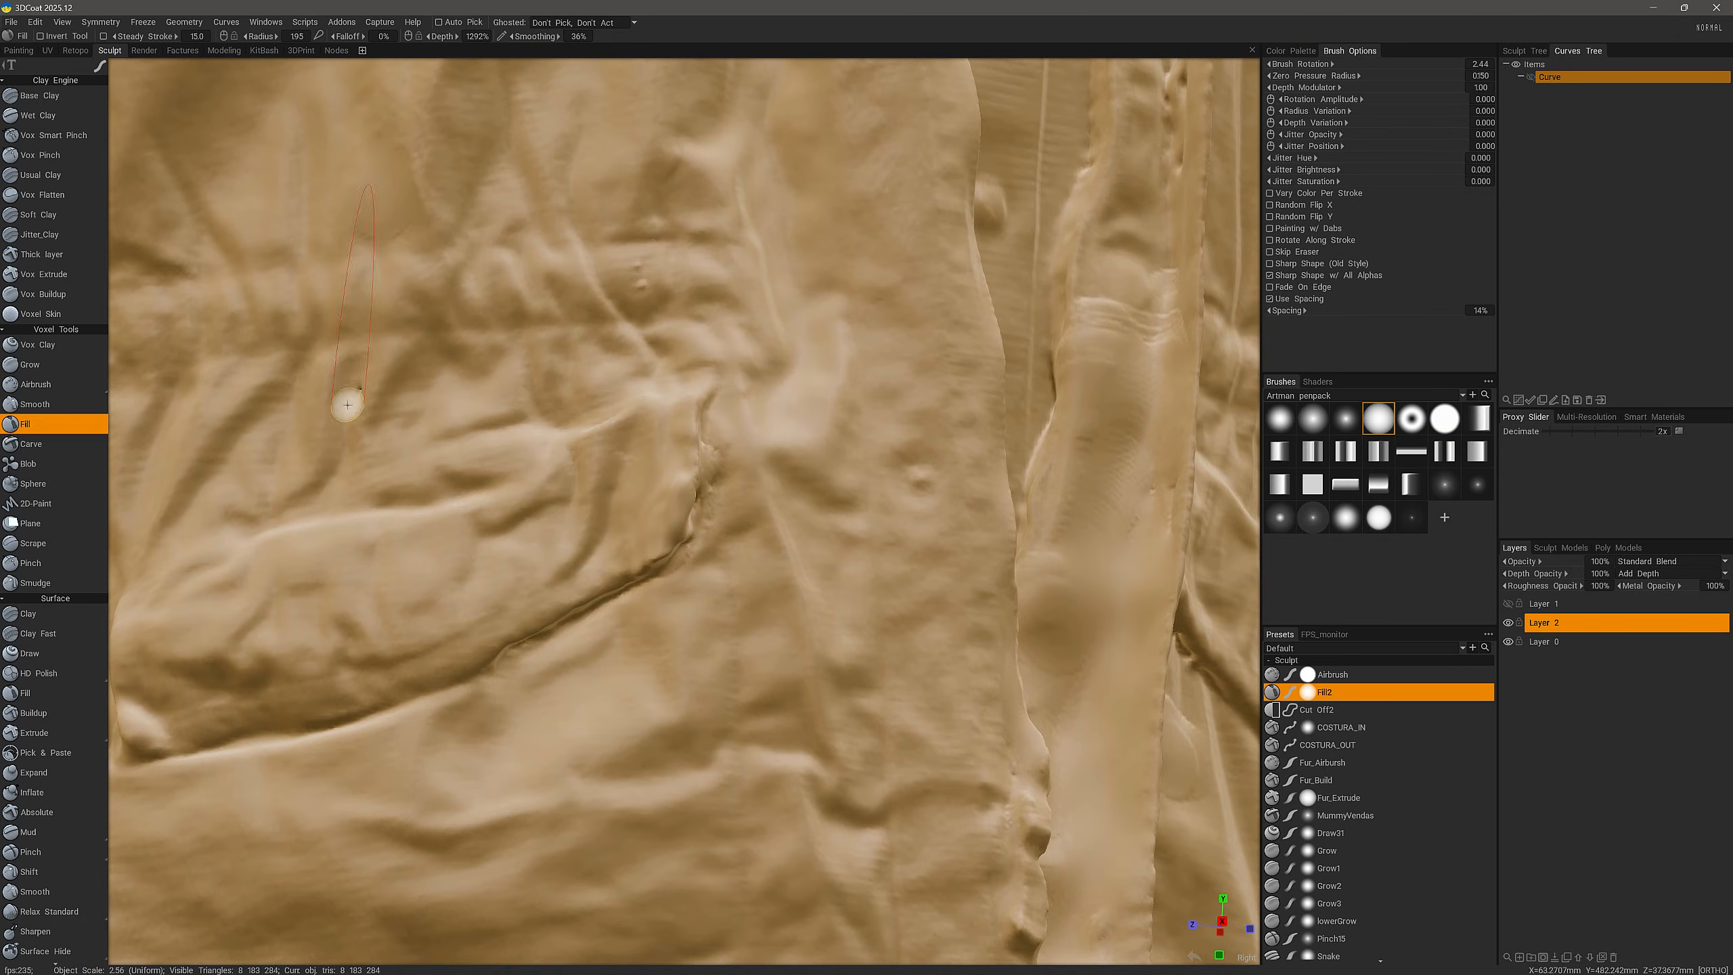
{"action": "left_click_drag", "start_coordinate": [509, 292], "coordinate": [894, 530], "text": "alt"}
{"action": "mouse_move", "coordinate": [894, 530]}
{"action": "left_mouse_down", "text": "shift"}
{"action": "mouse_move", "coordinate": [882, 548]}
{"action": "mouse_move", "coordinate": [836, 356]}
{"action": "left_mouse_up", "text": "shift"}
{"action": "mouse_move", "coordinate": [883, 474]}
{"action": "left_mouse_down", "text": "alt"}
{"action": "mouse_move", "coordinate": [1079, 725]}
{"action": "mouse_move", "coordinate": [940, 347]}
{"action": "mouse_move", "coordinate": [937, 463]}
{"action": "left_mouse_up", "text": "alt"}
{"action": "mouse_move", "coordinate": [937, 462]}
{"action": "left_mouse_down"}
{"action": "mouse_move", "coordinate": [1058, 522]}
{"action": "mouse_move", "coordinate": [962, 495]}
{"action": "left_mouse_up"}
{"action": "left_click_drag", "start_coordinate": [651, 341], "coordinate": [746, 278]}
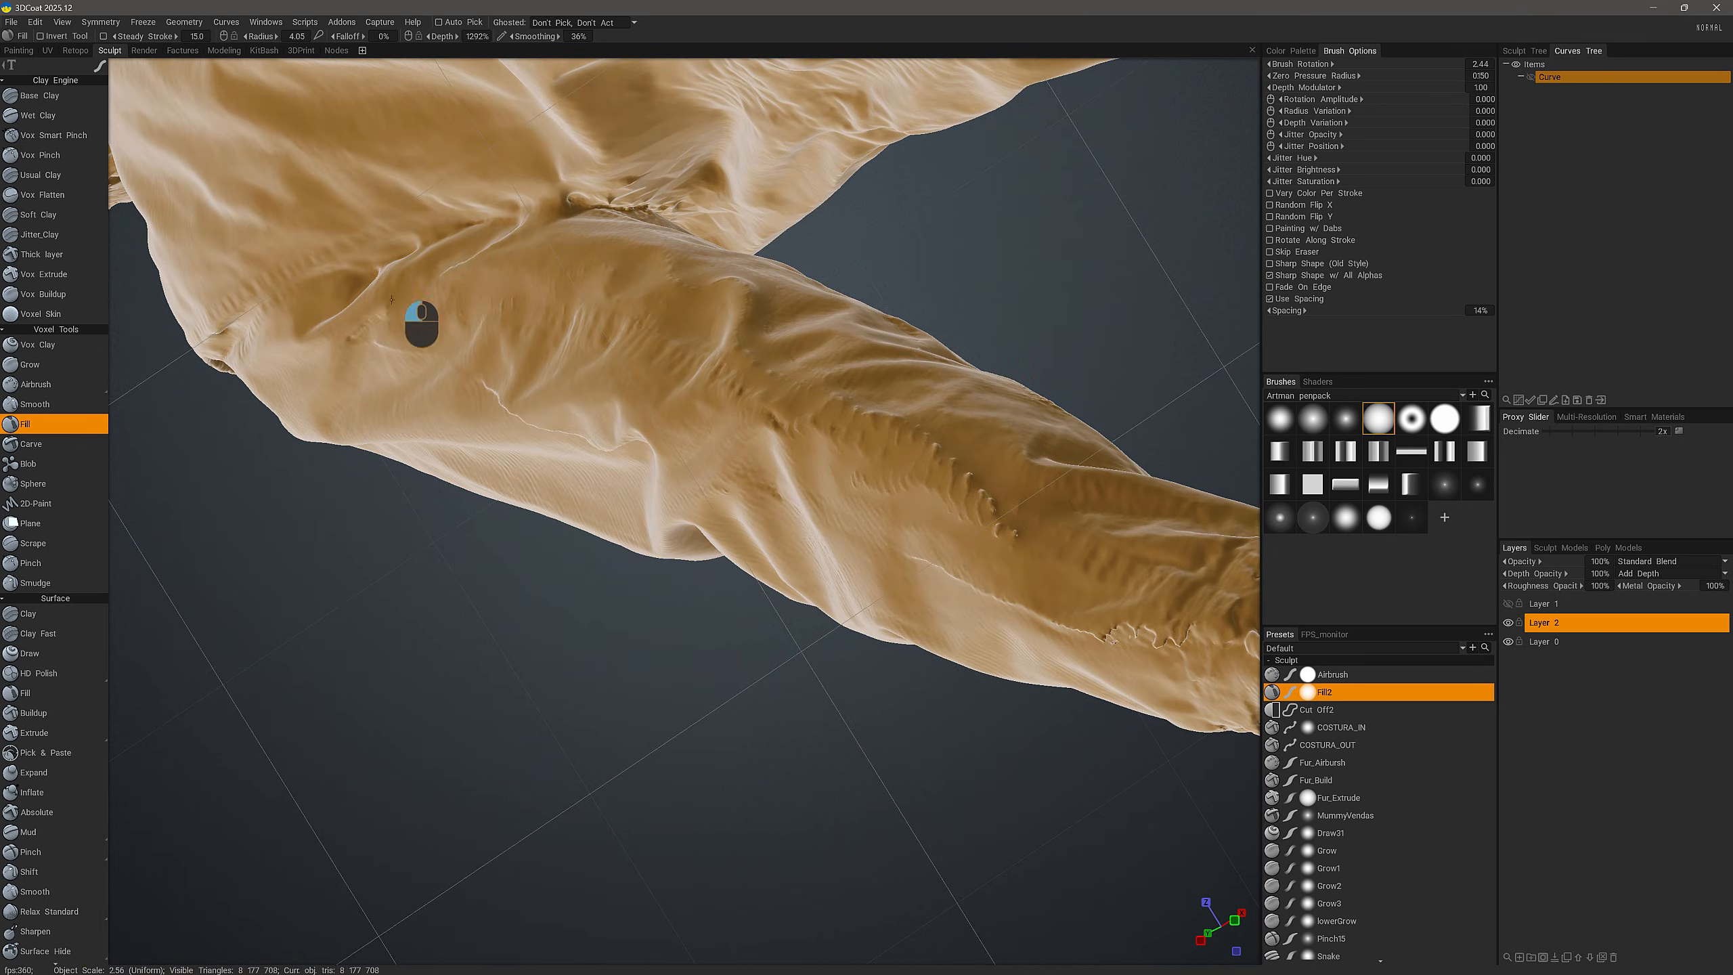
- Fill and smooth the rough ridges and bumps along the jacket sleeve down to the cuff
{"action": "mouse_move", "coordinate": [392, 300]}
{"action": "left_mouse_down", "text": "alt"}
{"action": "mouse_move", "coordinate": [587, 437]}
{"action": "mouse_move", "coordinate": [1063, 605]}
{"action": "left_mouse_up", "text": "alt"}
{"action": "mouse_move", "coordinate": [1063, 604]}
{"action": "left_mouse_down", "text": "shift"}
{"action": "mouse_move", "coordinate": [1018, 602]}
{"action": "mouse_move", "coordinate": [1146, 568]}
{"action": "left_mouse_up", "text": "shift"}
{"action": "left_click_drag", "start_coordinate": [1146, 568], "coordinate": [1138, 571], "text": "shift"}
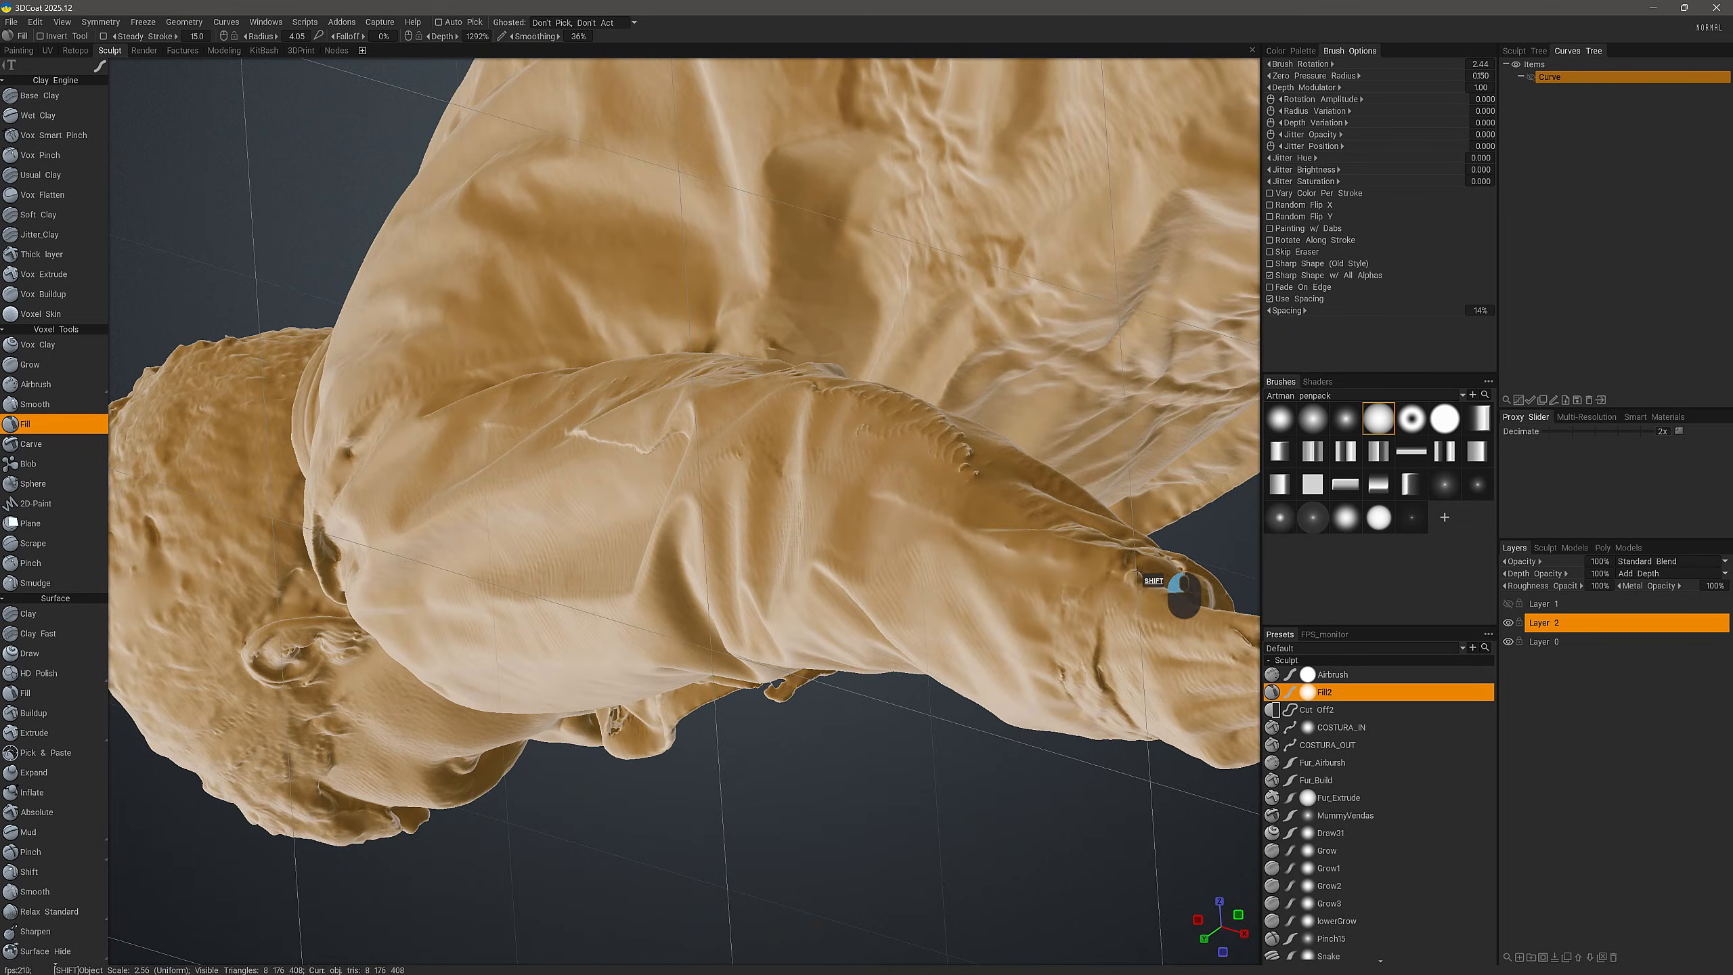
{"action": "left_click_drag", "start_coordinate": [881, 539], "coordinate": [883, 368], "text": "alt"}
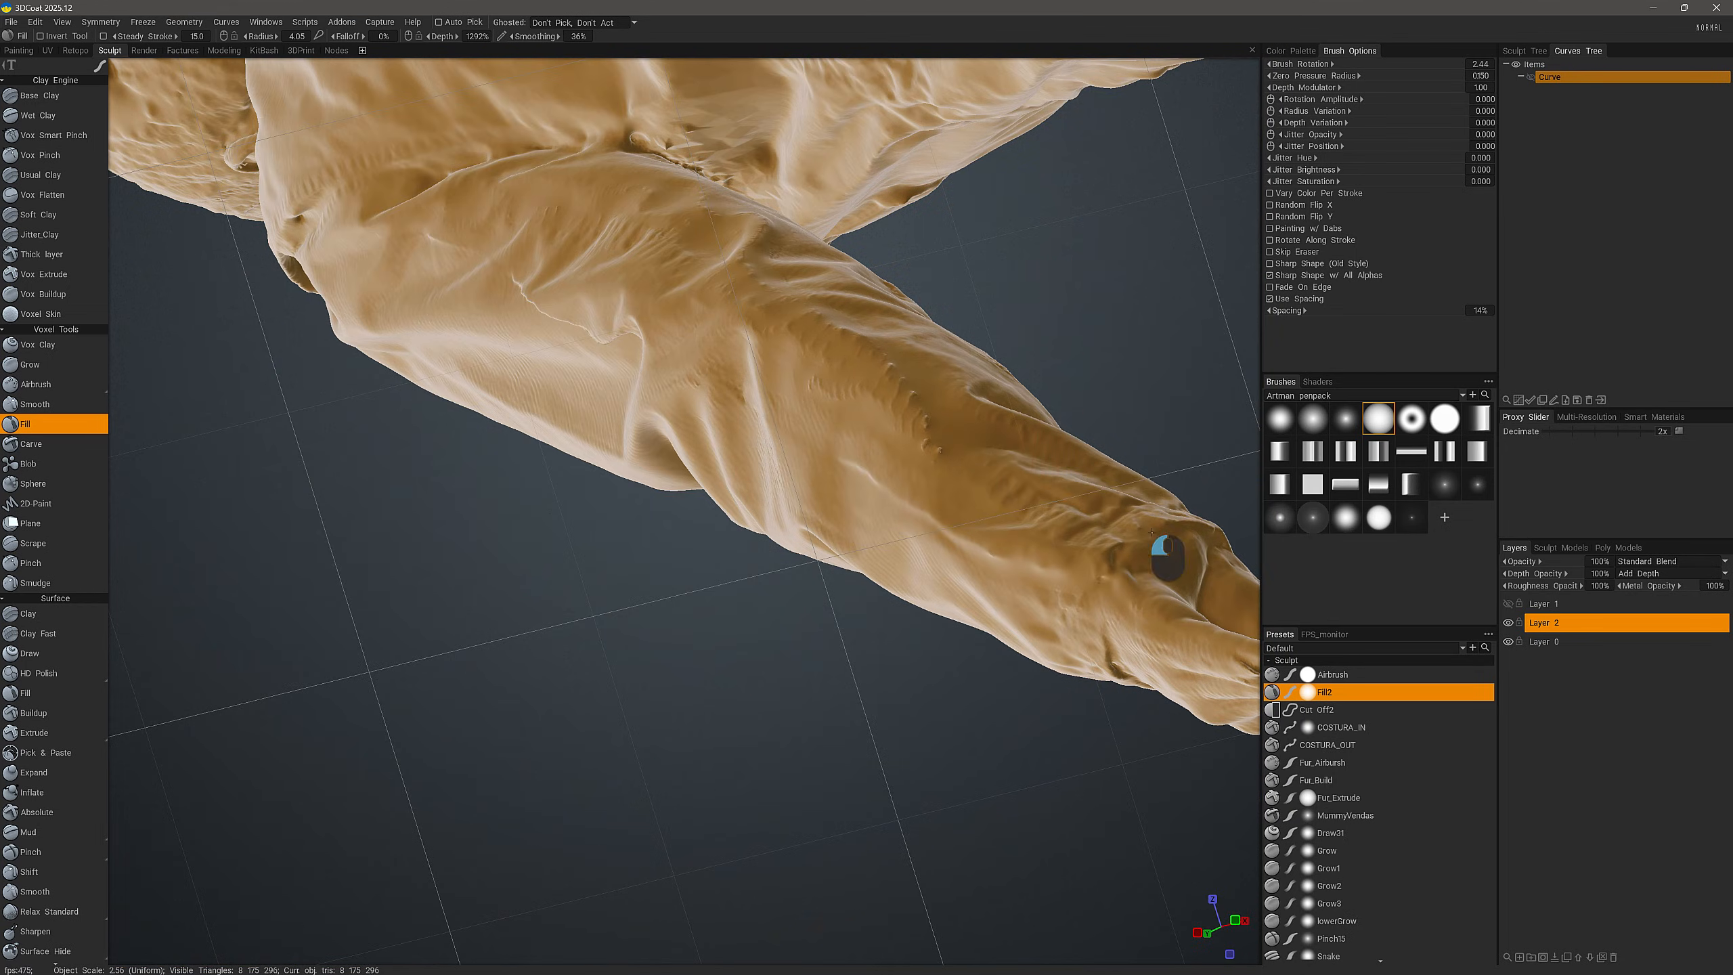
{"action": "left_click_drag", "start_coordinate": [1152, 533], "coordinate": [1095, 556]}
{"action": "mouse_move", "coordinate": [1095, 556]}
{"action": "left_mouse_down", "text": "alt"}
{"action": "mouse_move", "coordinate": [731, 685]}
{"action": "mouse_move", "coordinate": [897, 561]}
{"action": "mouse_move", "coordinate": [858, 592]}
{"action": "mouse_move", "coordinate": [934, 665]}
{"action": "mouse_move", "coordinate": [921, 674]}
{"action": "mouse_move", "coordinate": [1090, 703]}
{"action": "left_mouse_up", "text": "alt"}
{"action": "mouse_move", "coordinate": [1090, 703]}
{"action": "left_mouse_down", "text": "shift"}
{"action": "mouse_move", "coordinate": [1025, 769]}
{"action": "mouse_move", "coordinate": [1092, 805]}
{"action": "left_mouse_up", "text": "shift"}
{"action": "mouse_move", "coordinate": [1092, 804]}
{"action": "left_mouse_down", "text": "alt"}
{"action": "mouse_move", "coordinate": [723, 587]}
{"action": "mouse_move", "coordinate": [300, 382]}
{"action": "mouse_move", "coordinate": [655, 519]}
{"action": "left_mouse_up", "text": "alt"}
- Switch to Vox Flatten with a resized brush and smooth the uneven lower sleeve near the wrist
{"action": "left_click", "coordinate": [50, 197]}
{"action": "right_click_drag", "start_coordinate": [696, 534], "coordinate": [674, 540]}
{"action": "mouse_move", "coordinate": [675, 536]}
{"action": "left_mouse_down", "text": "alt"}
{"action": "mouse_move", "coordinate": [897, 542]}
{"action": "mouse_move", "coordinate": [819, 570]}
{"action": "left_mouse_up", "text": "alt"}
{"action": "mouse_move", "coordinate": [819, 570]}
{"action": "left_mouse_down", "text": "alt"}
{"action": "mouse_move", "coordinate": [948, 559]}
{"action": "mouse_move", "coordinate": [955, 596]}
{"action": "left_mouse_up", "text": "alt"}
{"action": "mouse_move", "coordinate": [955, 597]}
{"action": "left_mouse_down", "text": "alt"}
{"action": "mouse_move", "coordinate": [975, 612]}
{"action": "mouse_move", "coordinate": [751, 522]}
{"action": "mouse_move", "coordinate": [545, 478]}
{"action": "left_mouse_up", "text": "alt"}
{"action": "left_click_drag", "start_coordinate": [545, 478], "coordinate": [530, 495], "text": "shift"}
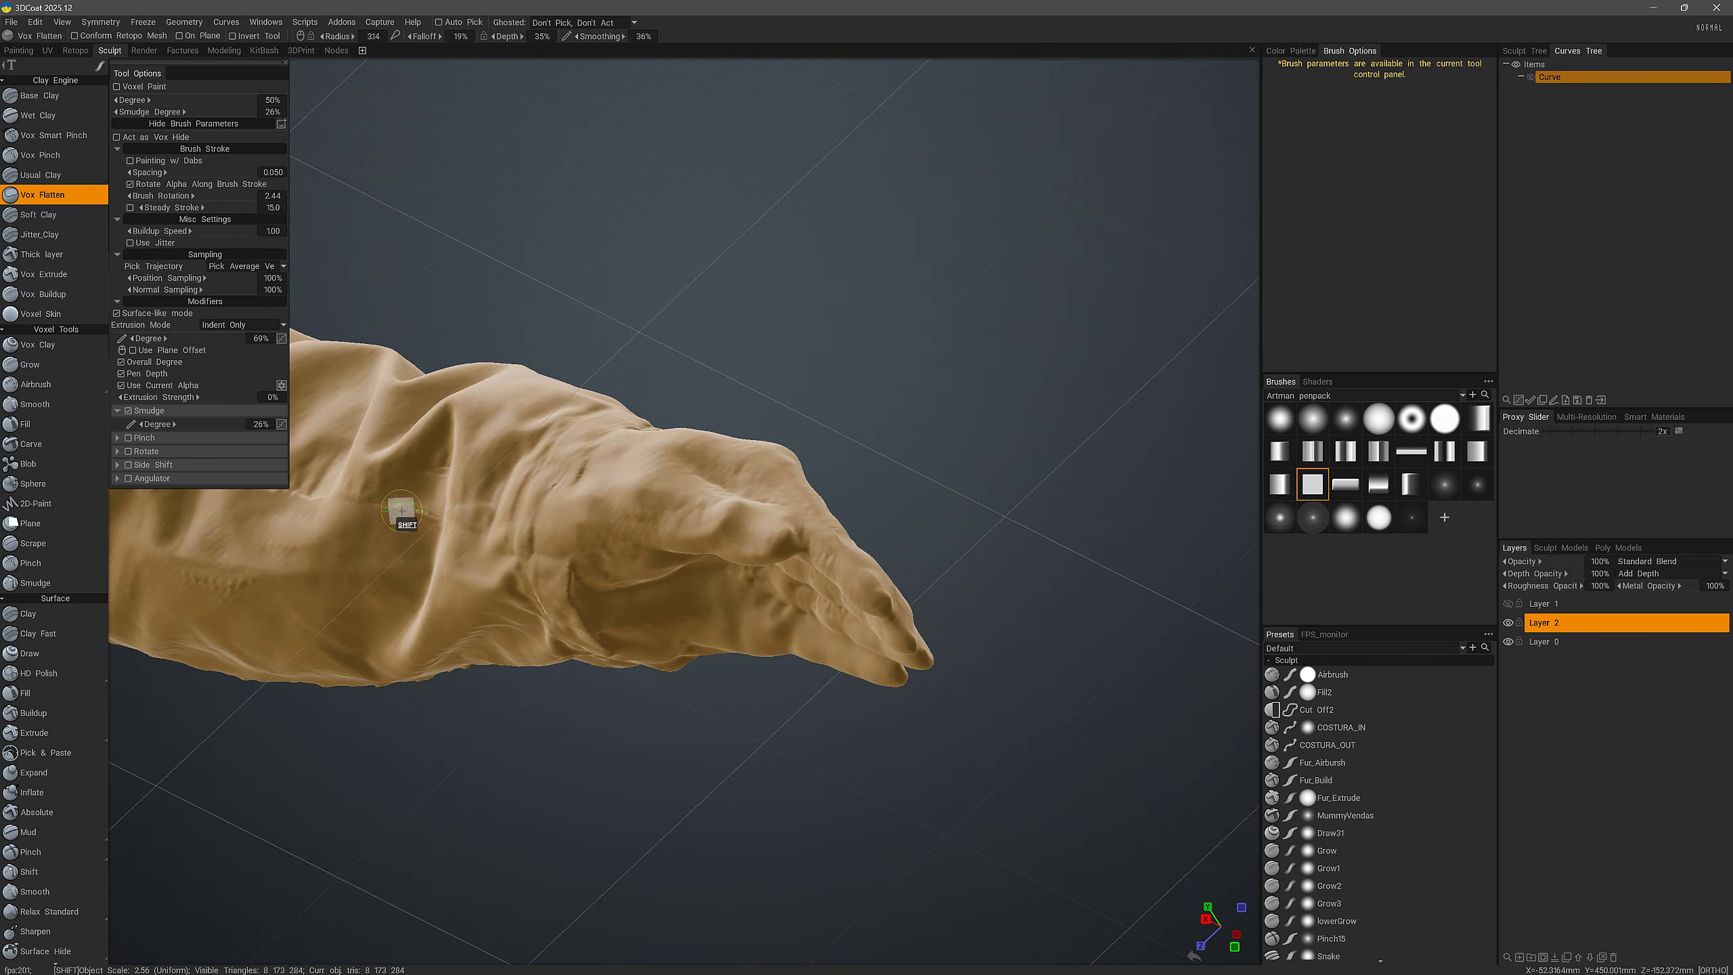
{"action": "middle_click_drag", "start_coordinate": [196, 582], "coordinate": [702, 583], "text": "alt"}
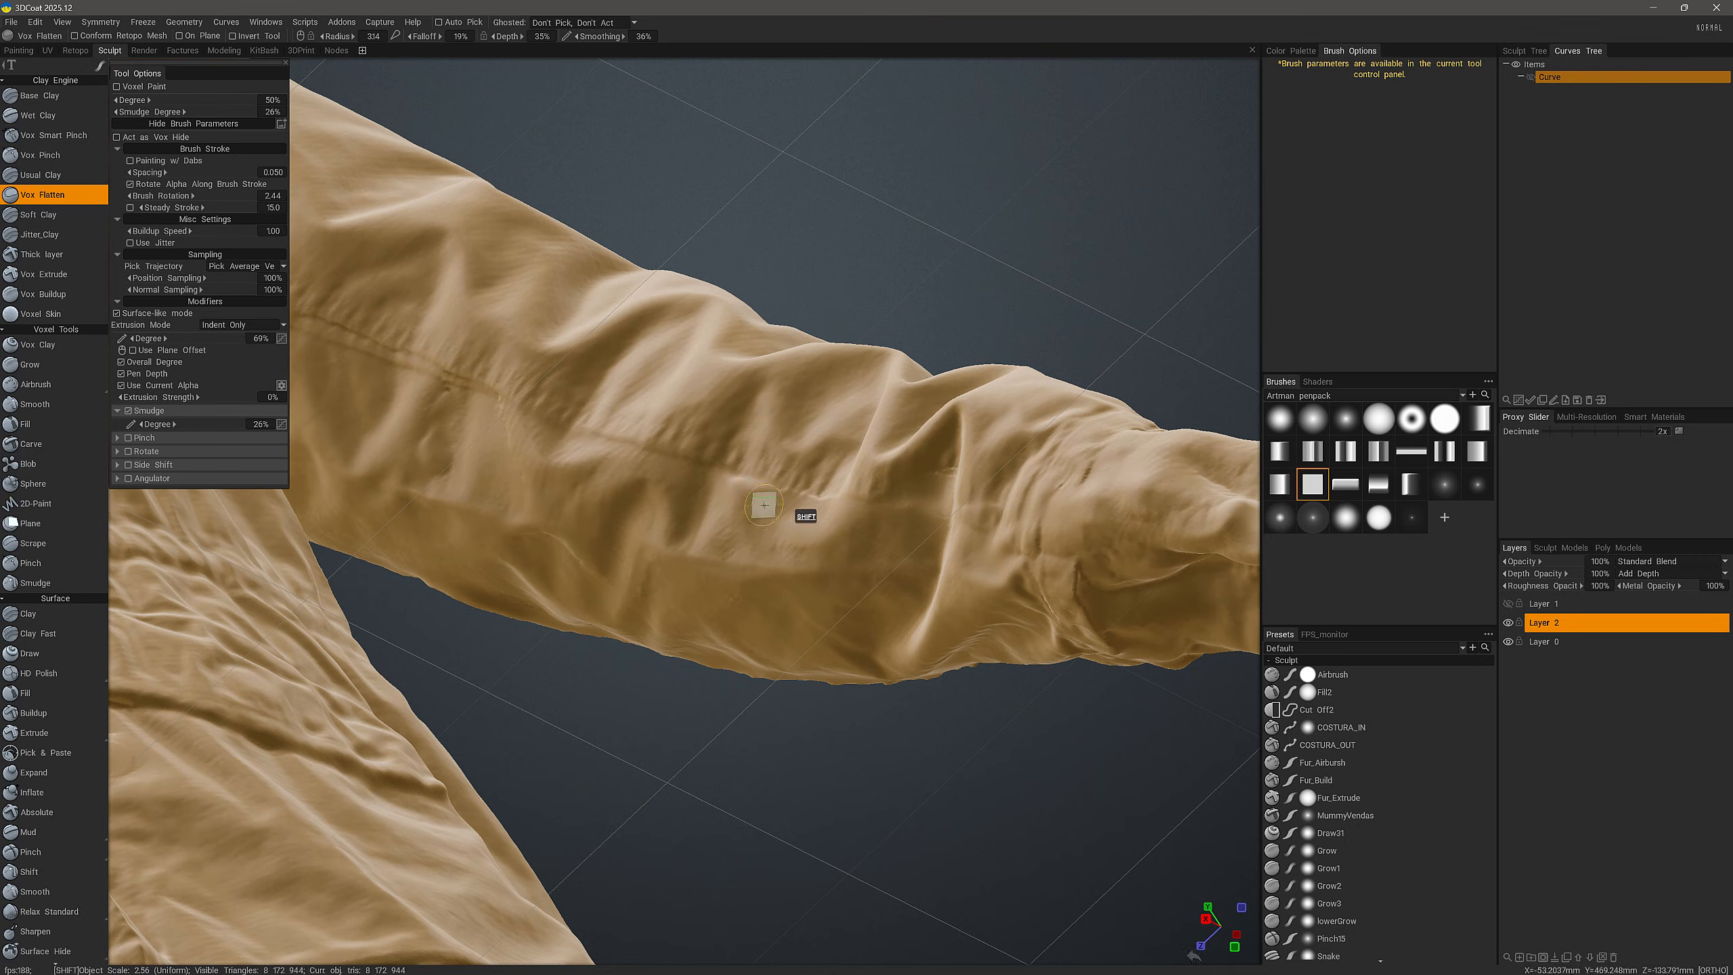
- Build up the fingers of the hand using Usual Clay with a striped gradient alpha and a much smaller brush
{"action": "left_click_drag", "start_coordinate": [474, 445], "coordinate": [964, 650], "text": "alt"}
{"action": "key", "text": "1"}
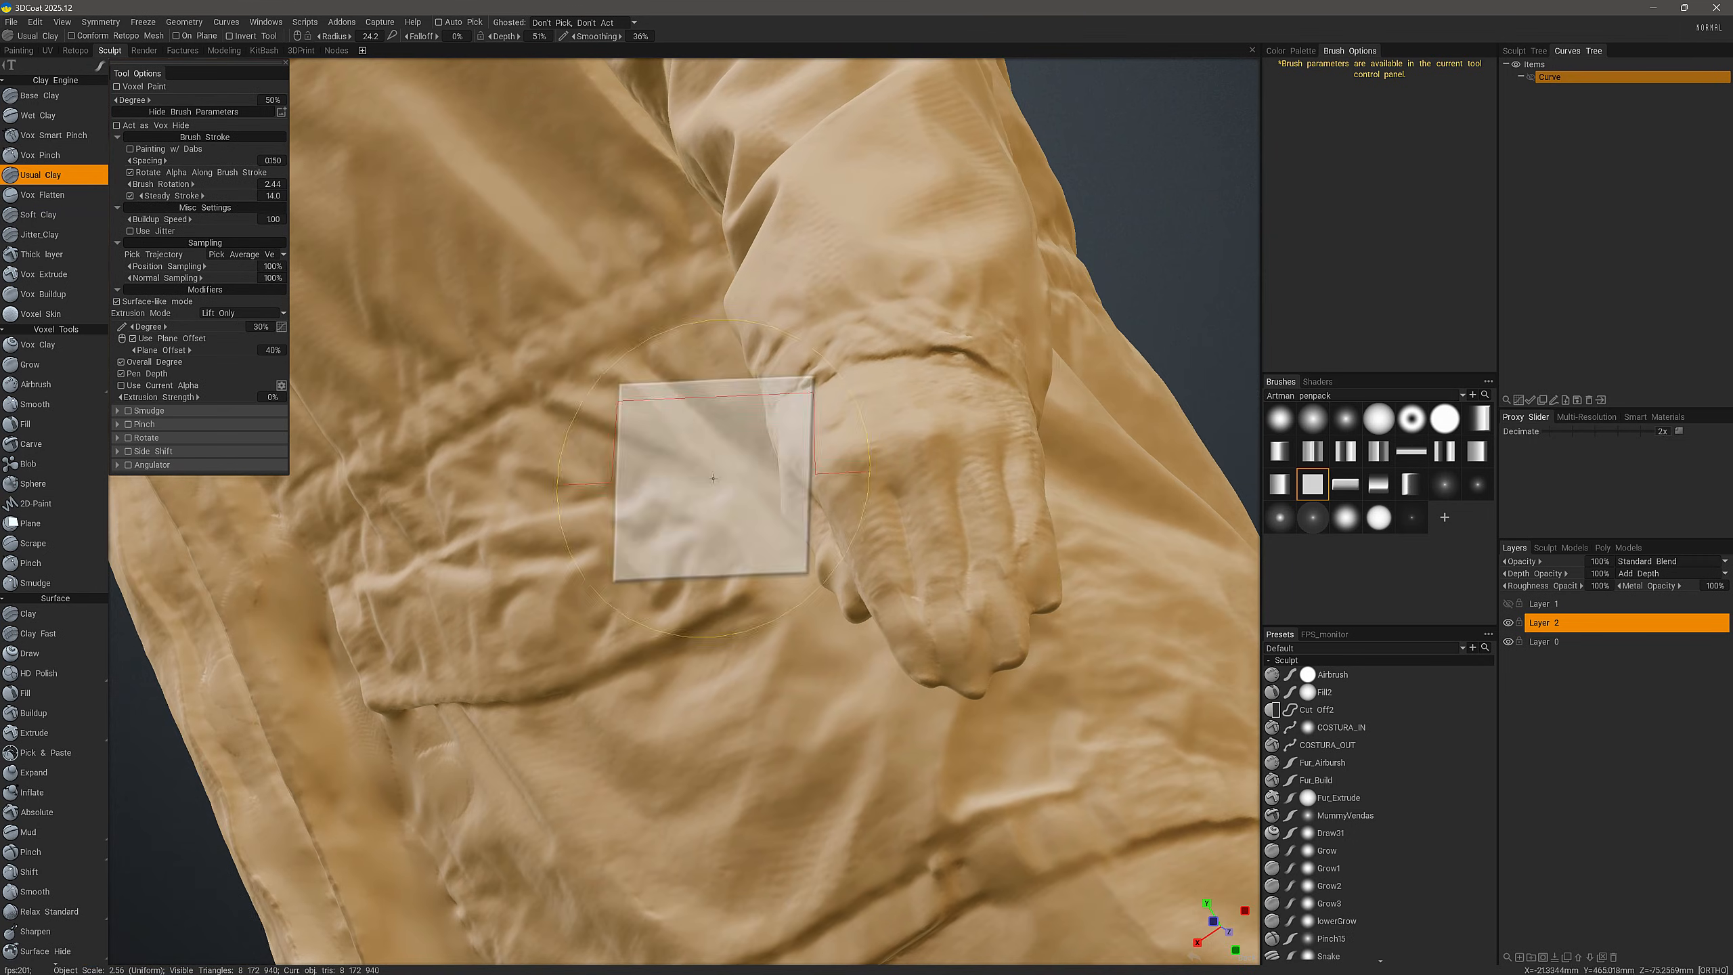
{"action": "left_click", "coordinate": [1280, 452]}
{"action": "left_click_drag", "start_coordinate": [915, 594], "coordinate": [843, 608], "text": "alt"}
{"action": "right_click_drag", "start_coordinate": [841, 608], "coordinate": [819, 609]}
{"action": "left_click_drag", "start_coordinate": [832, 657], "coordinate": [880, 641], "text": "alt"}
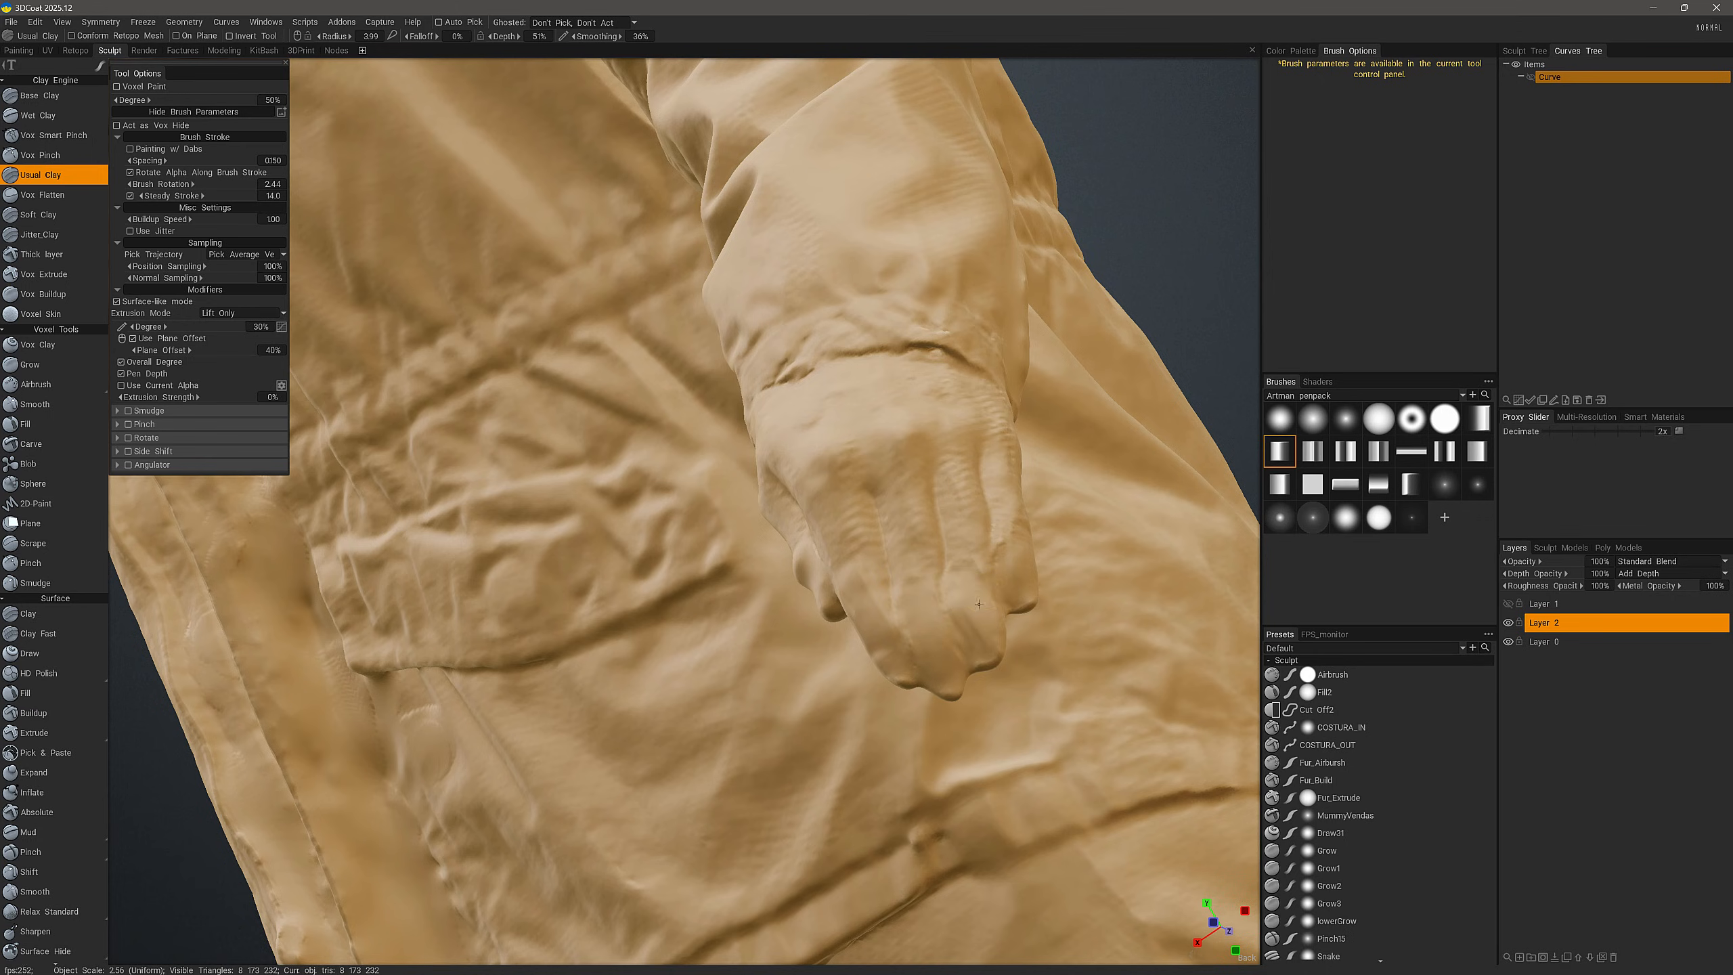
{"action": "mouse_move", "coordinate": [978, 604]}
{"action": "left_mouse_down", "text": "alt"}
{"action": "mouse_move", "coordinate": [896, 585]}
{"action": "mouse_move", "coordinate": [964, 623]}
{"action": "left_mouse_up", "text": "alt"}
{"action": "left_click_drag", "start_coordinate": [1029, 577], "coordinate": [899, 478], "text": "alt"}
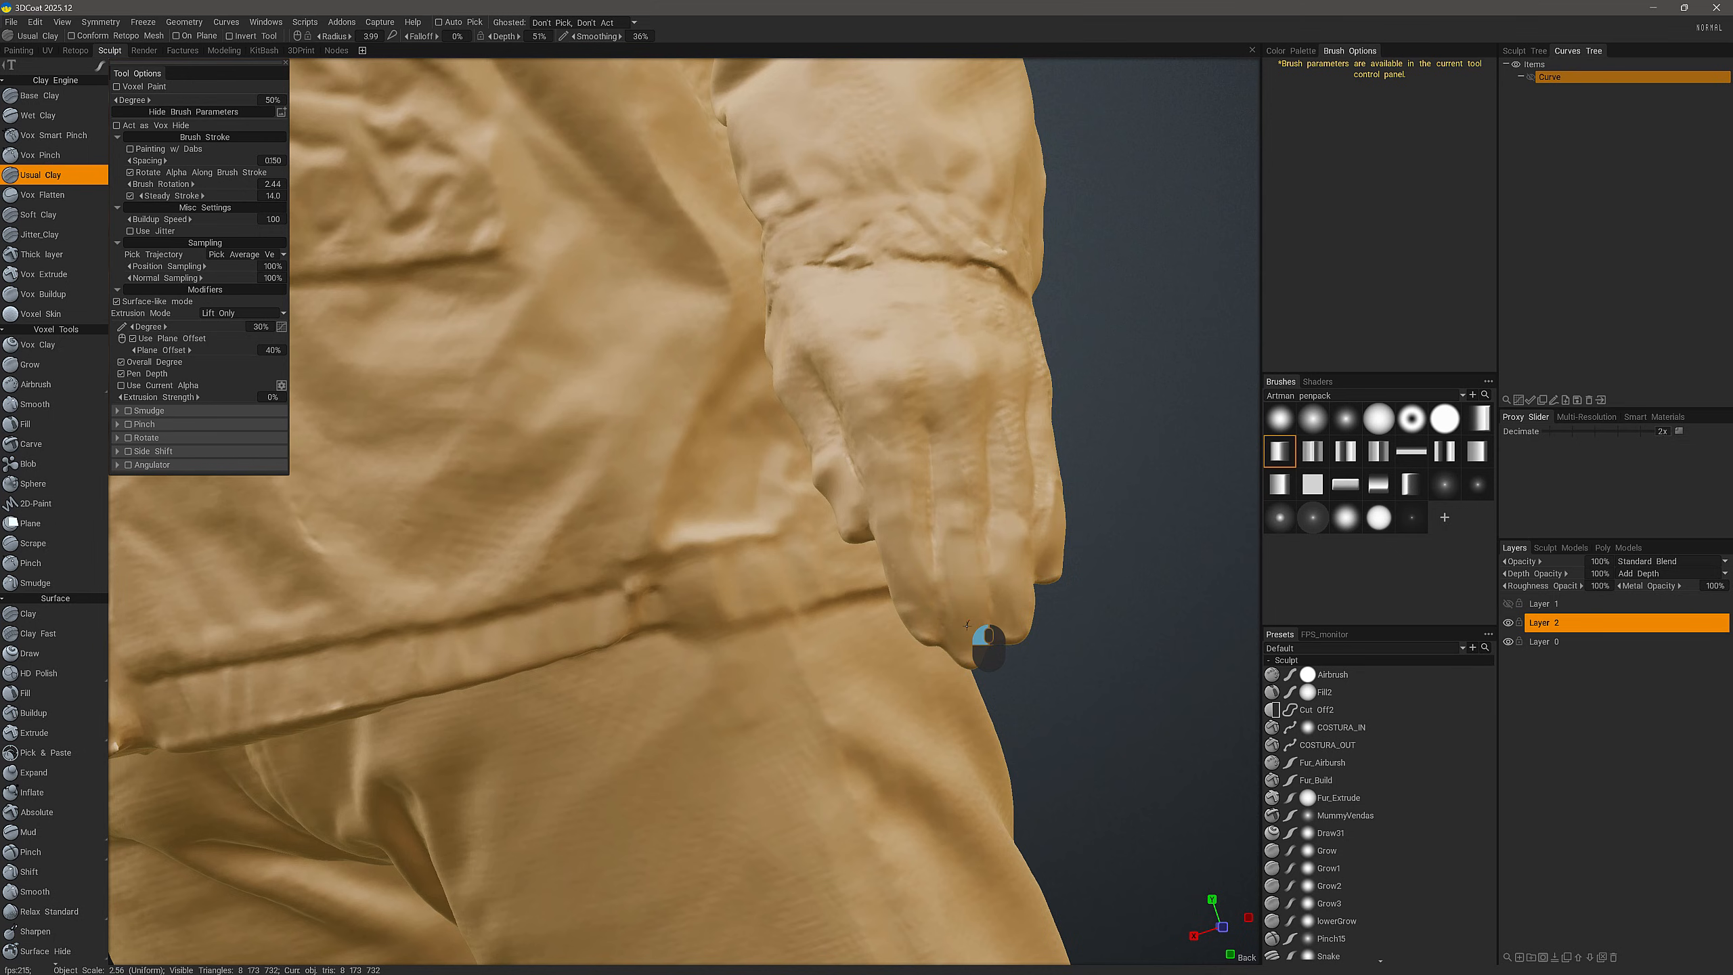
{"action": "left_click_drag", "start_coordinate": [967, 625], "coordinate": [930, 529], "text": "alt"}
{"action": "mouse_move", "coordinate": [929, 530]}
{"action": "left_mouse_down"}
{"action": "mouse_move", "coordinate": [900, 567]}
{"action": "mouse_move", "coordinate": [923, 522]}
{"action": "mouse_move", "coordinate": [861, 490]}
{"action": "left_mouse_up"}
- Check the hand against the colour texture on Layer 1, hide that layer again, and smooth the fingers and back of the hand
{"action": "left_click", "coordinate": [1509, 605]}
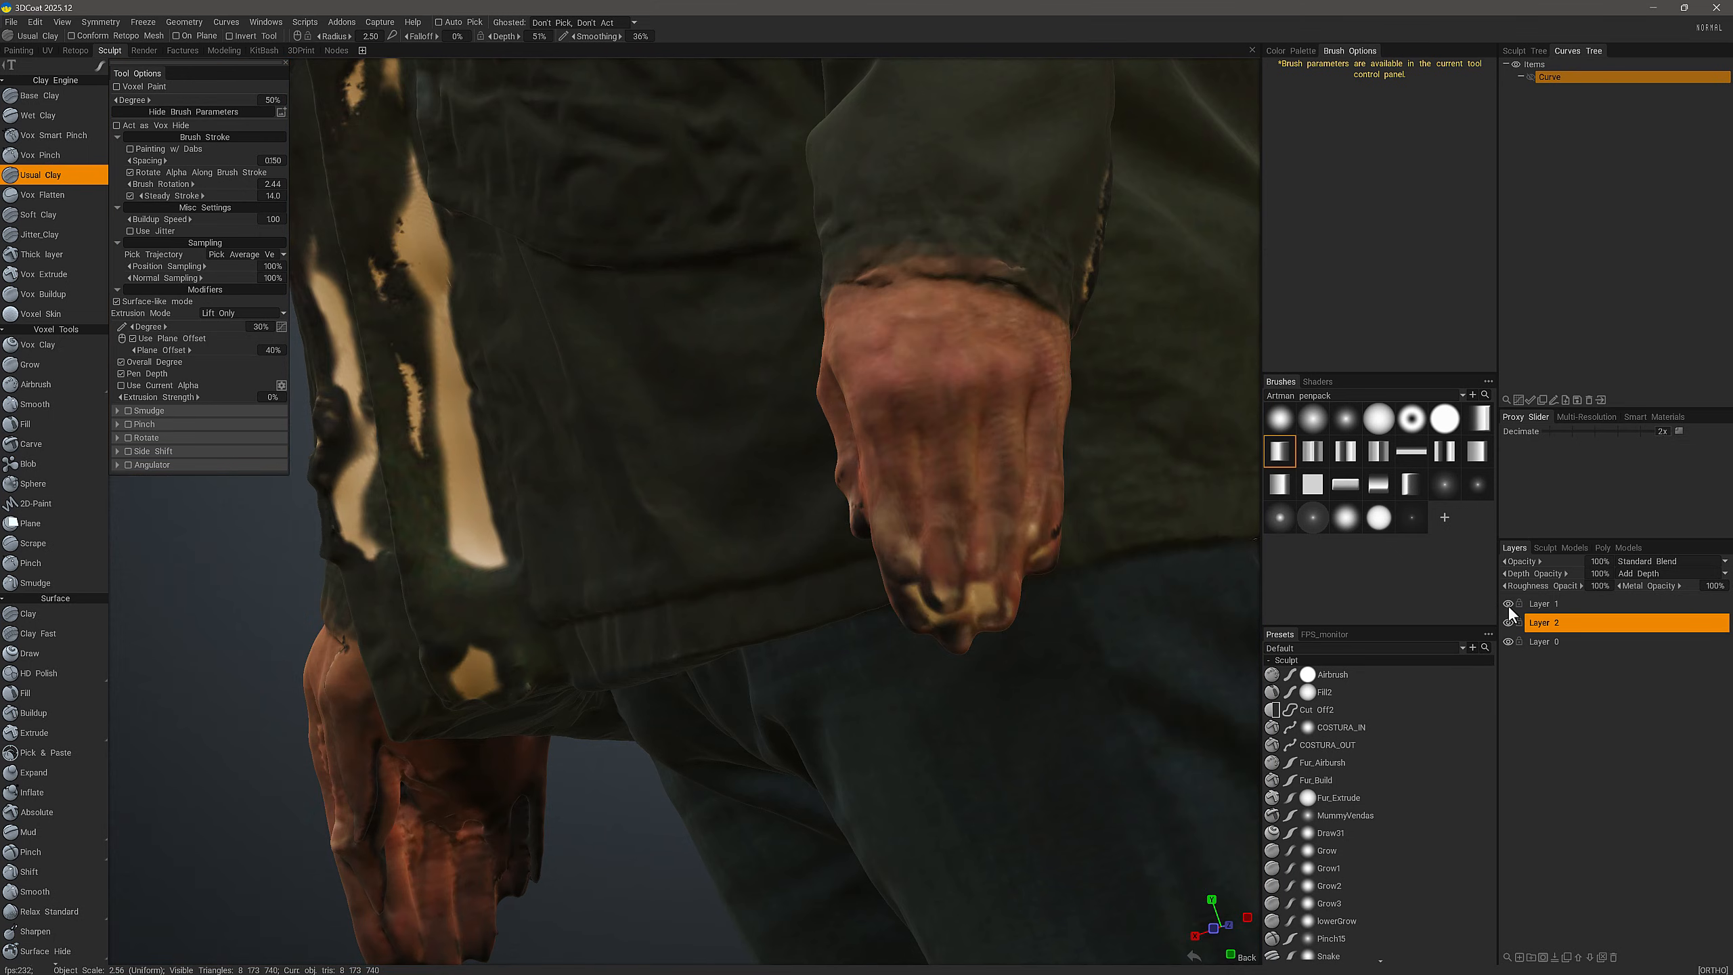
{"action": "left_click", "coordinate": [1509, 604]}
{"action": "left_click_drag", "start_coordinate": [1004, 512], "coordinate": [869, 497], "text": "alt"}
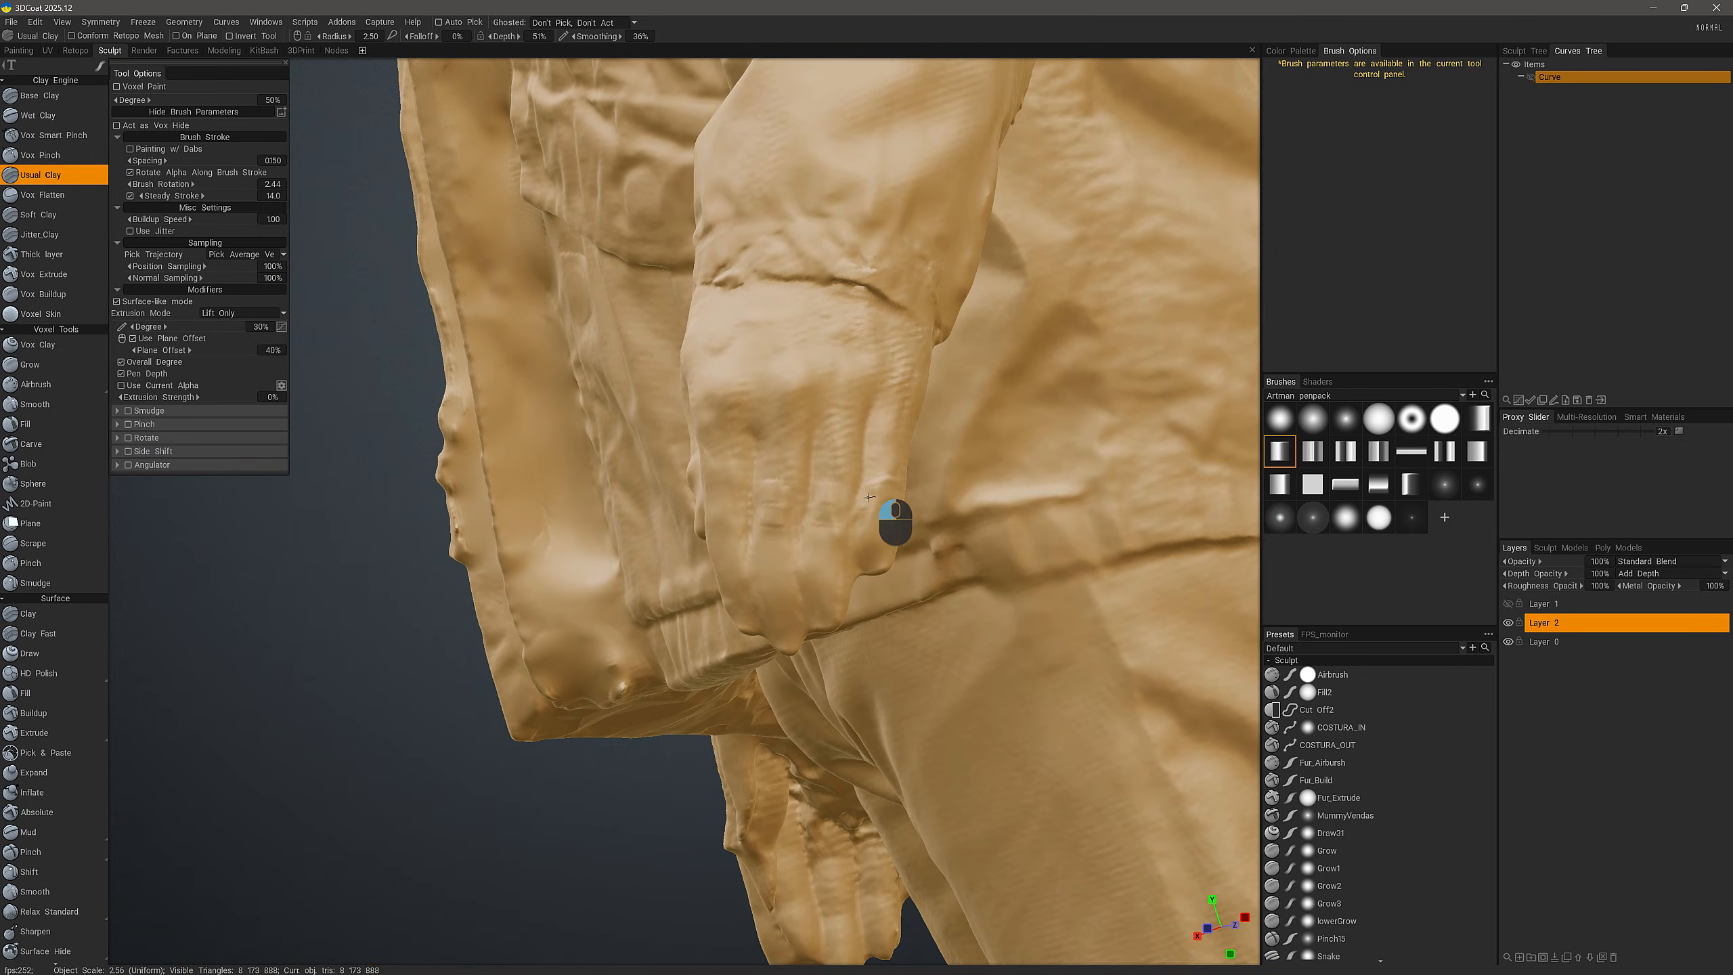
{"action": "mouse_move", "coordinate": [874, 572]}
{"action": "left_mouse_down", "text": "alt"}
{"action": "mouse_move", "coordinate": [755, 590]}
{"action": "mouse_move", "coordinate": [781, 720]}
{"action": "mouse_move", "coordinate": [725, 728]}
{"action": "left_mouse_up", "text": "alt"}
{"action": "mouse_move", "coordinate": [601, 739]}
{"action": "left_mouse_down", "text": "shift"}
{"action": "mouse_move", "coordinate": [743, 794]}
{"action": "mouse_move", "coordinate": [643, 678]}
{"action": "mouse_move", "coordinate": [616, 397]}
{"action": "mouse_move", "coordinate": [575, 442]}
{"action": "mouse_move", "coordinate": [584, 503]}
{"action": "mouse_move", "coordinate": [629, 543]}
{"action": "mouse_move", "coordinate": [671, 476]}
{"action": "mouse_move", "coordinate": [757, 475]}
{"action": "left_mouse_up", "text": "shift"}
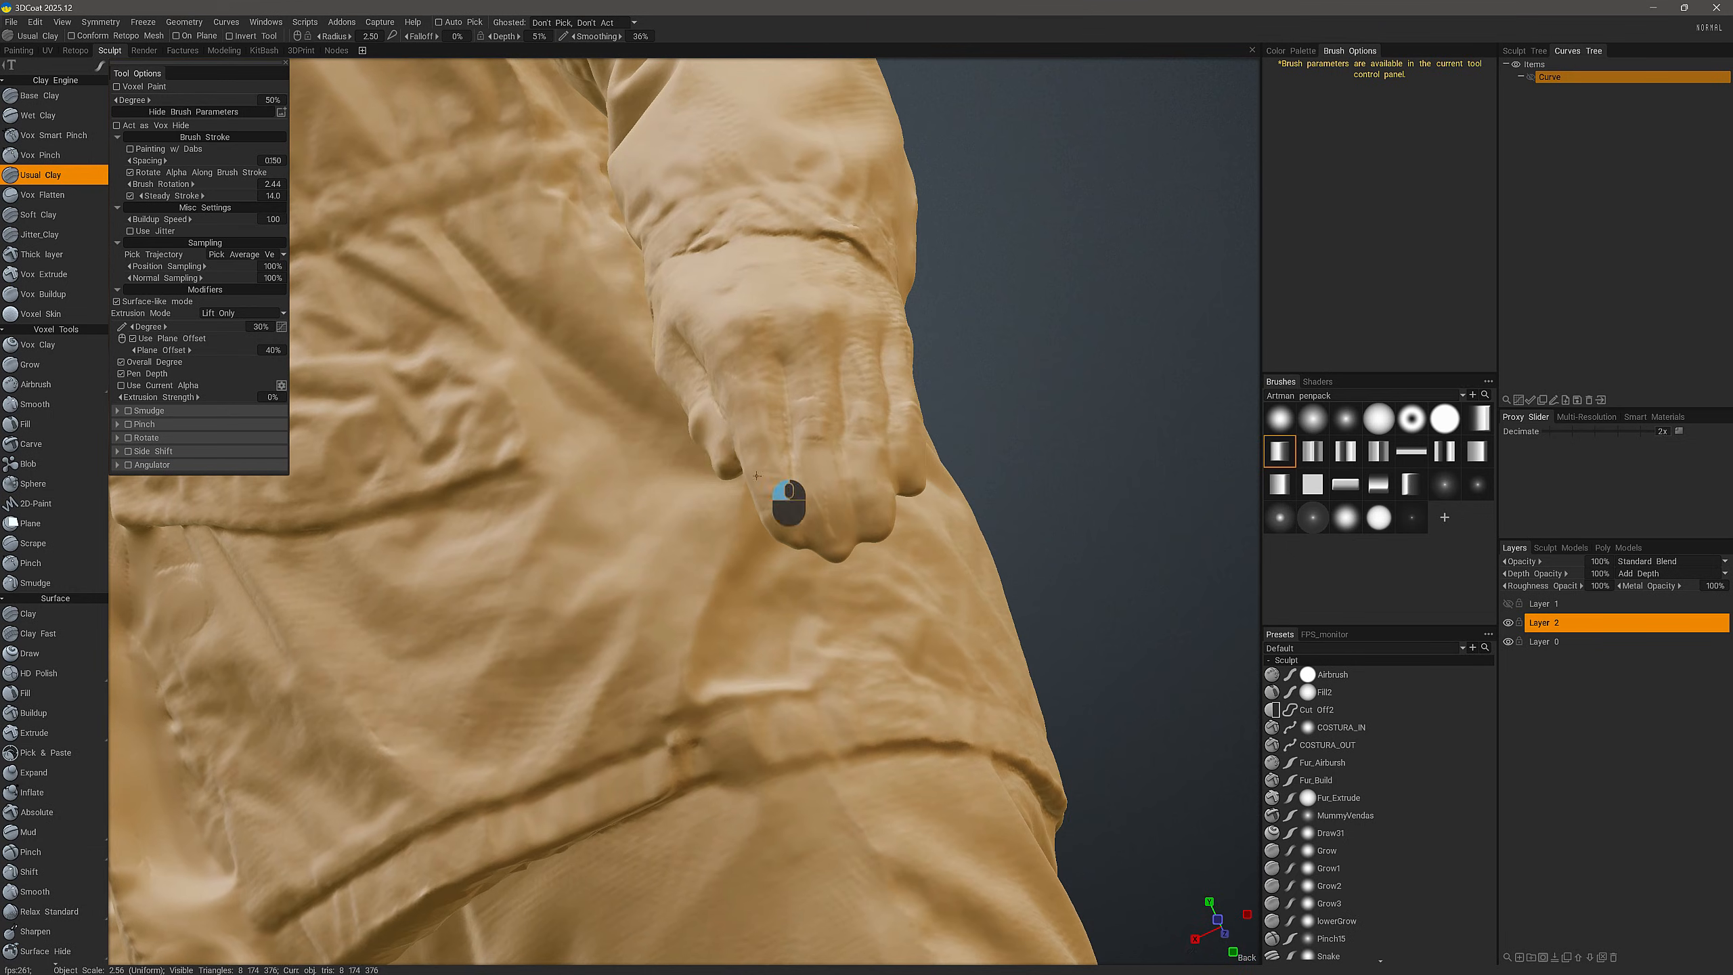
{"action": "left_click_drag", "start_coordinate": [765, 322], "coordinate": [645, 375], "text": "shift"}
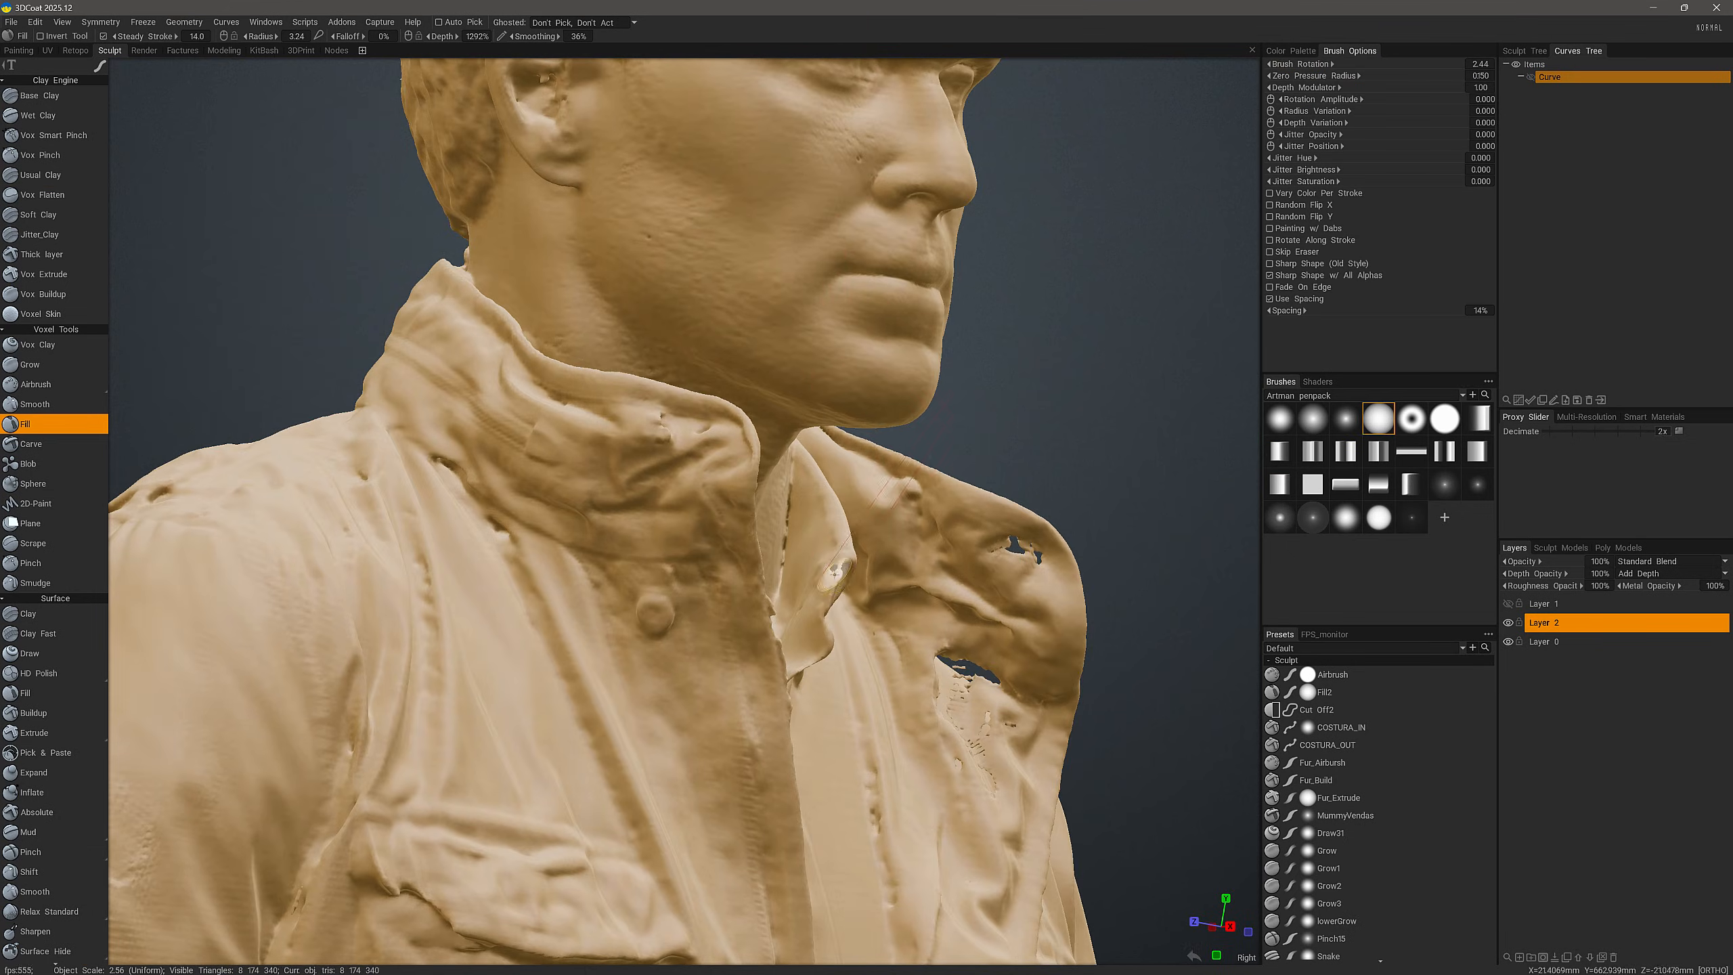
{"action": "left_click_drag", "start_coordinate": [834, 574], "coordinate": [1034, 679], "text": "alt"}
{"action": "left_click_drag", "start_coordinate": [1021, 617], "coordinate": [941, 436], "text": "alt"}
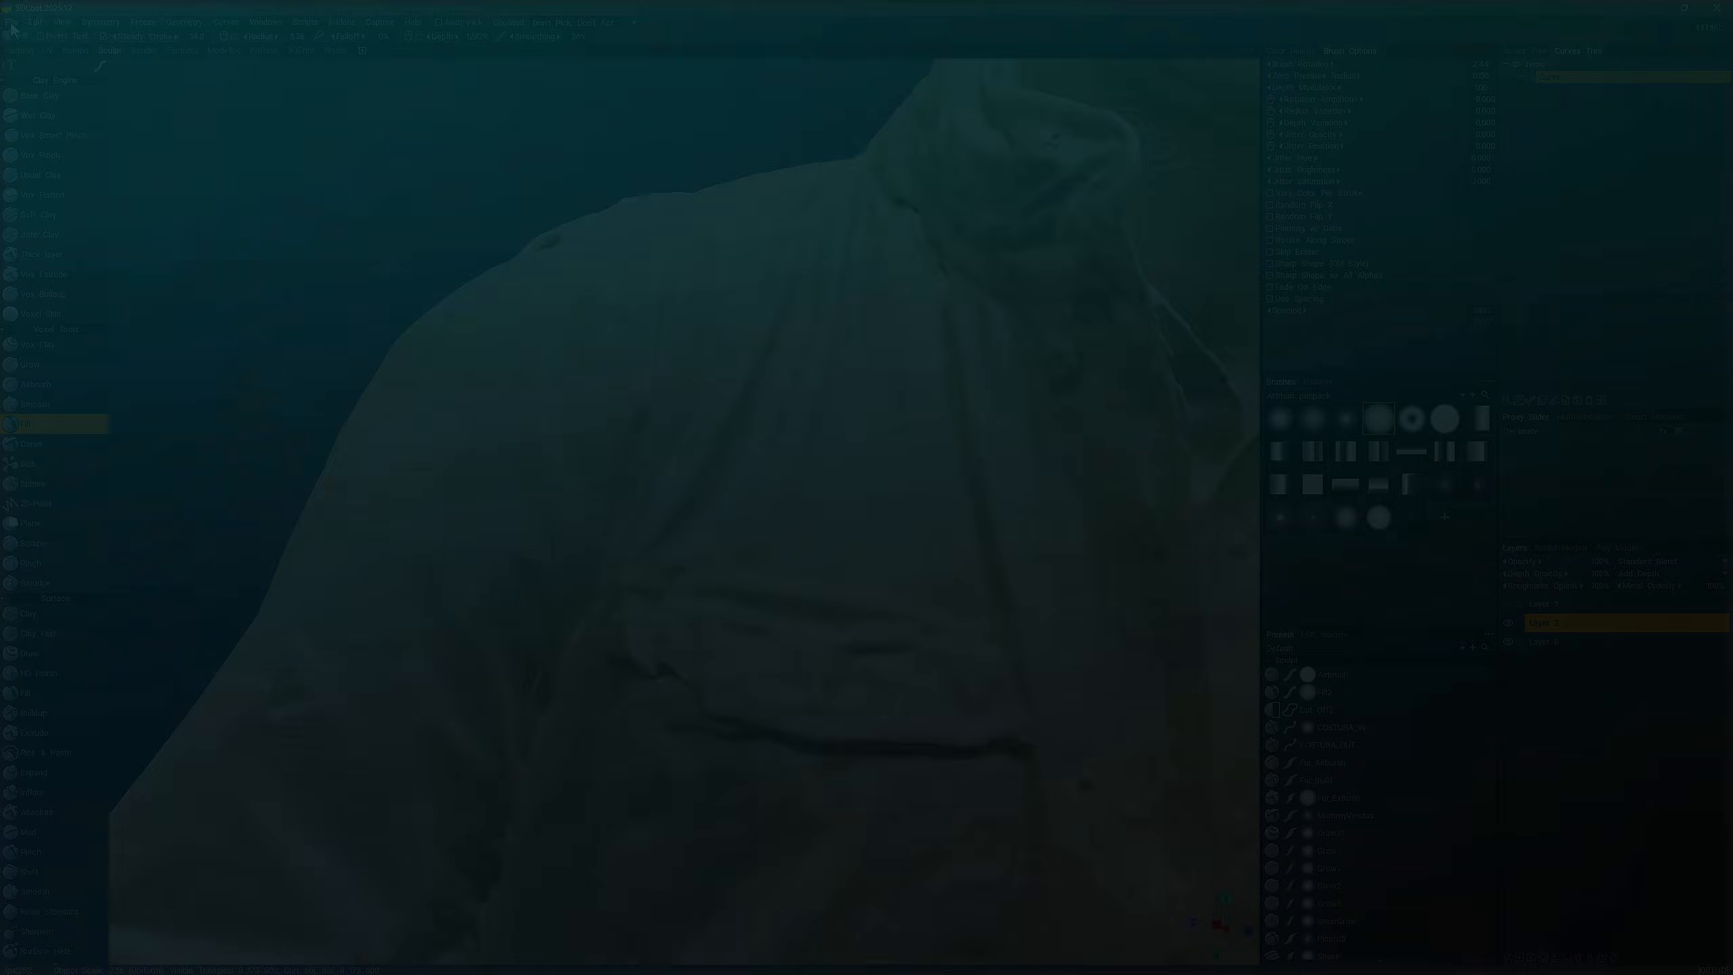